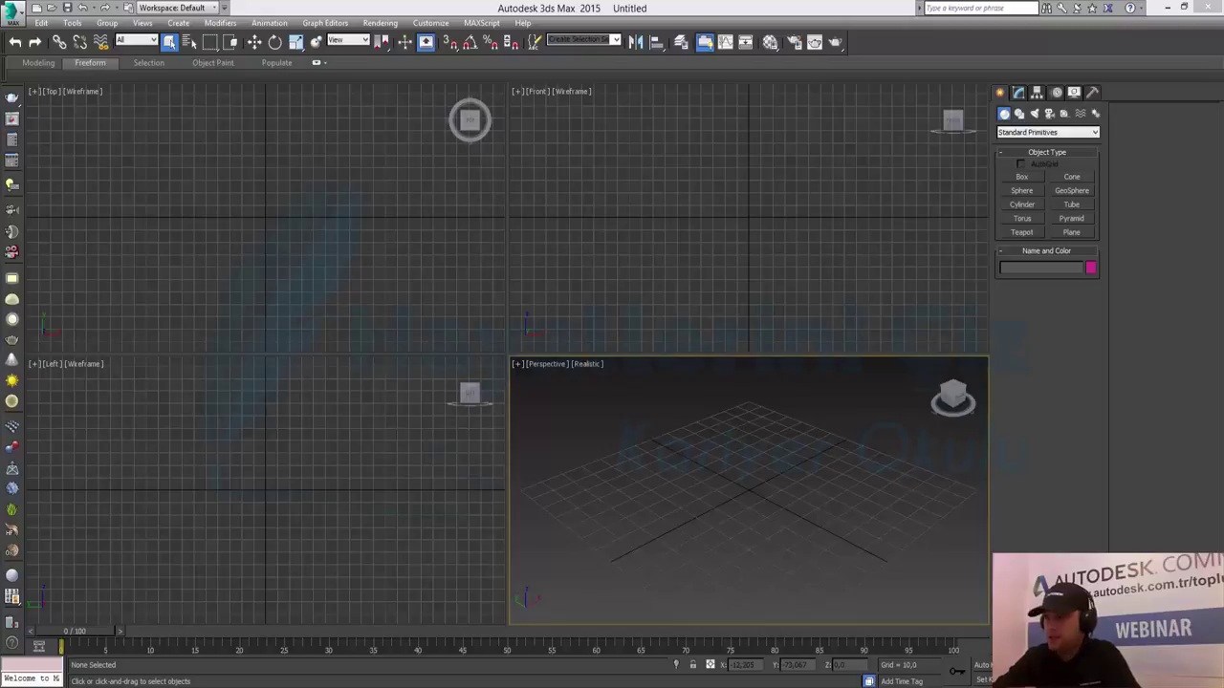
- Create a box sized 50 × 50 × 50 in the perspective view
left_click(1020, 178)
left_click_drag(707, 450, 738, 550)
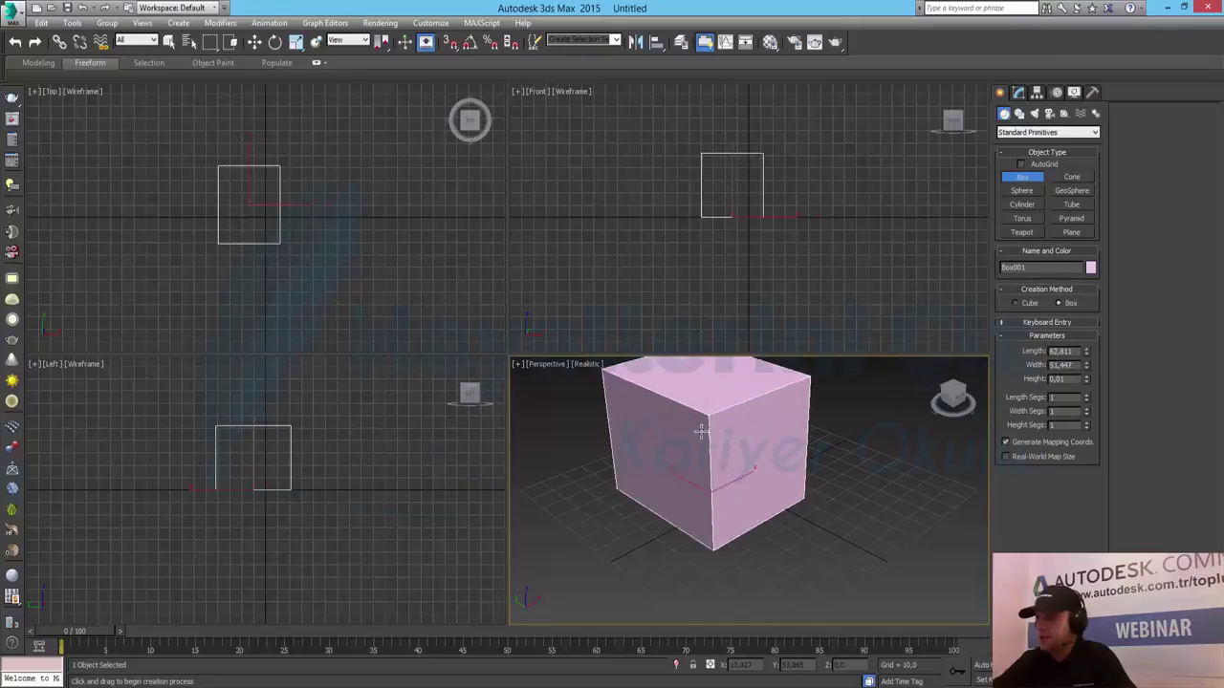
left_click(699, 433)
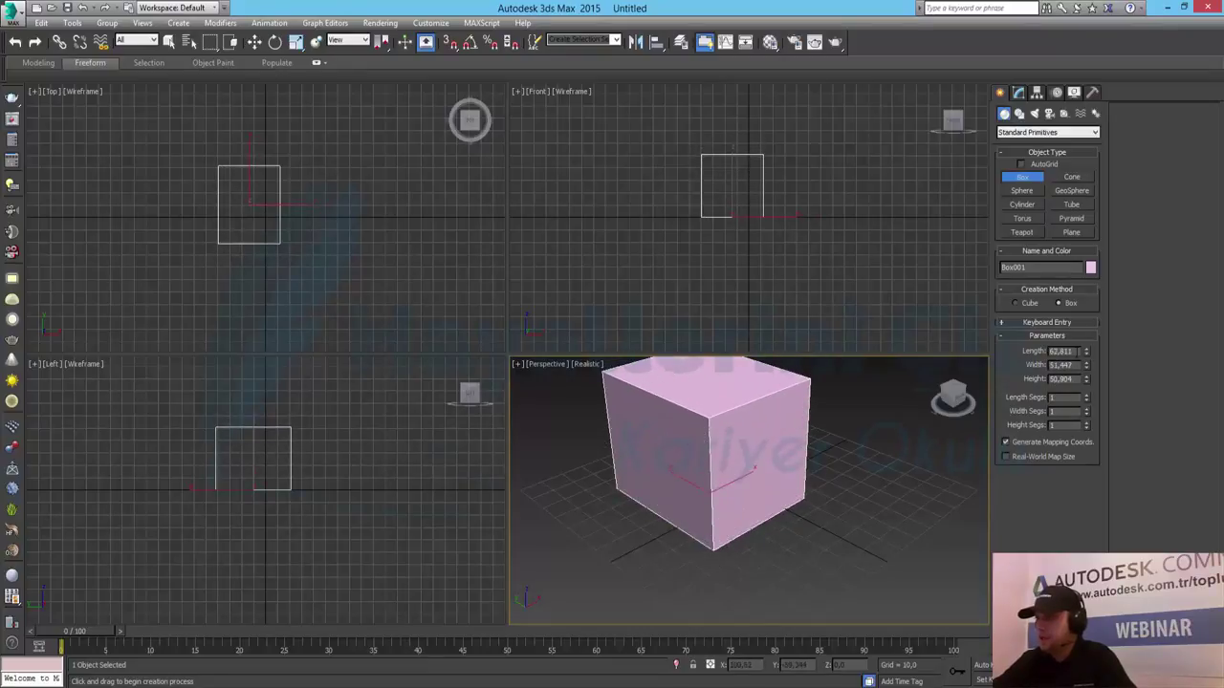
type("50")
key("Tab")
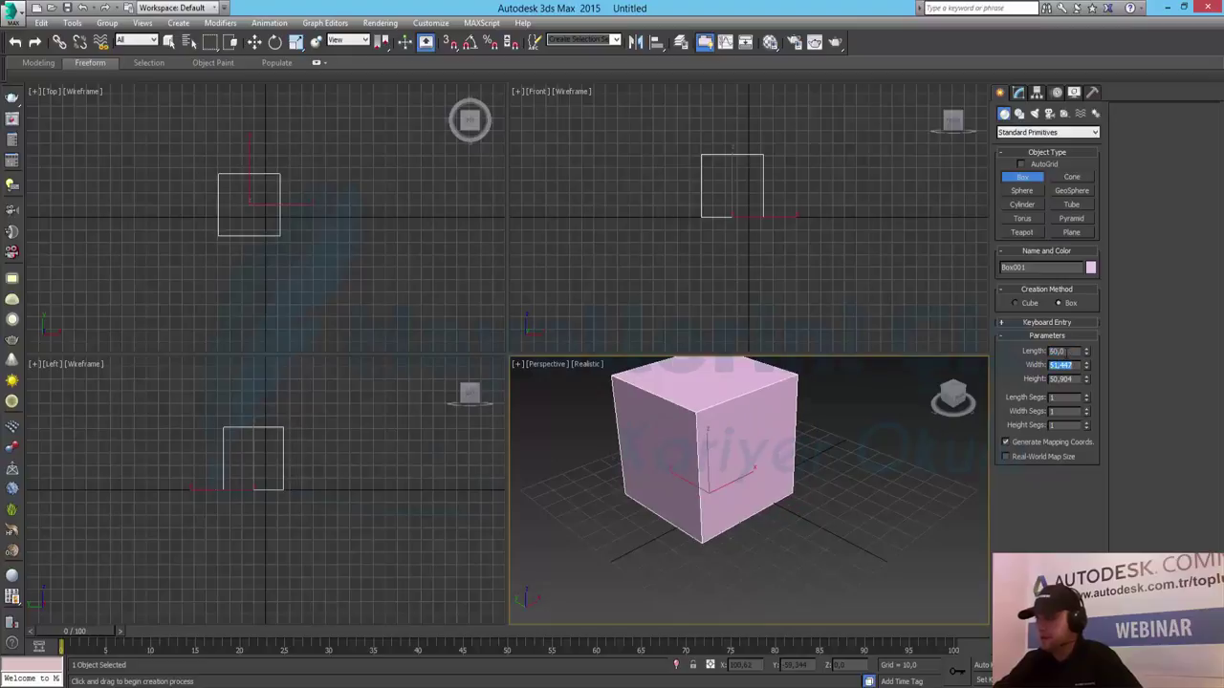
type("50")
key("Tab")
type("50")
key("Return")
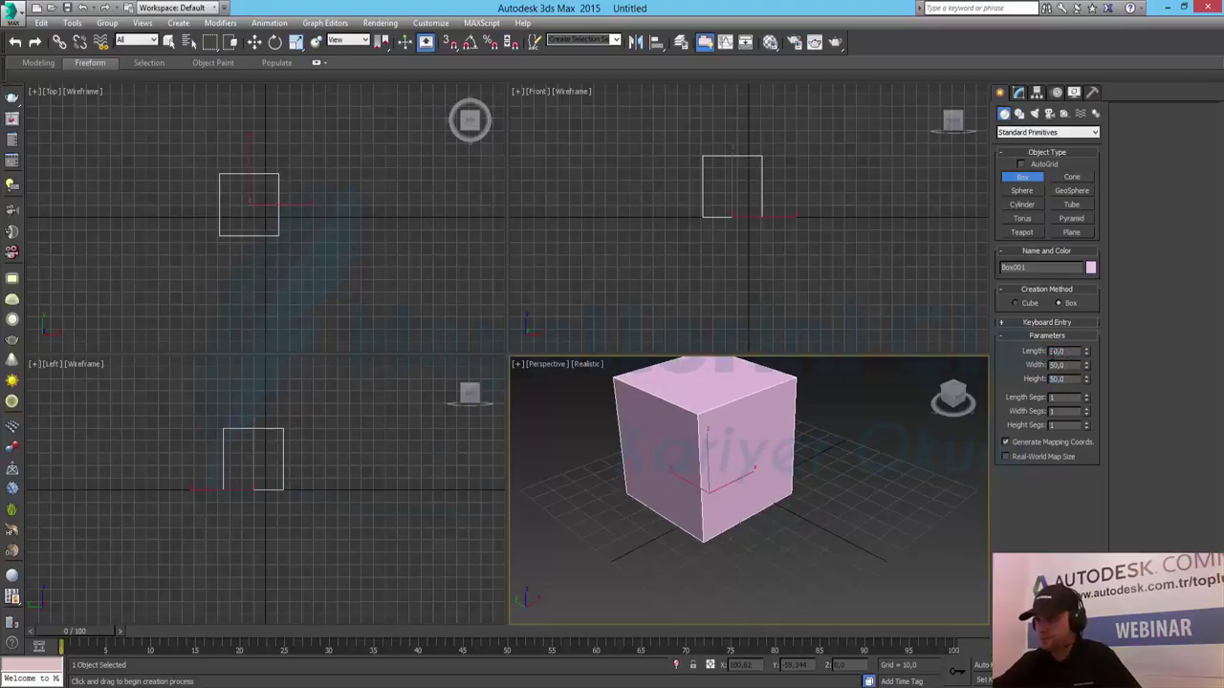
- Zero the box's X and Y position, then maximize and frame the Perspective viewport
key("w")
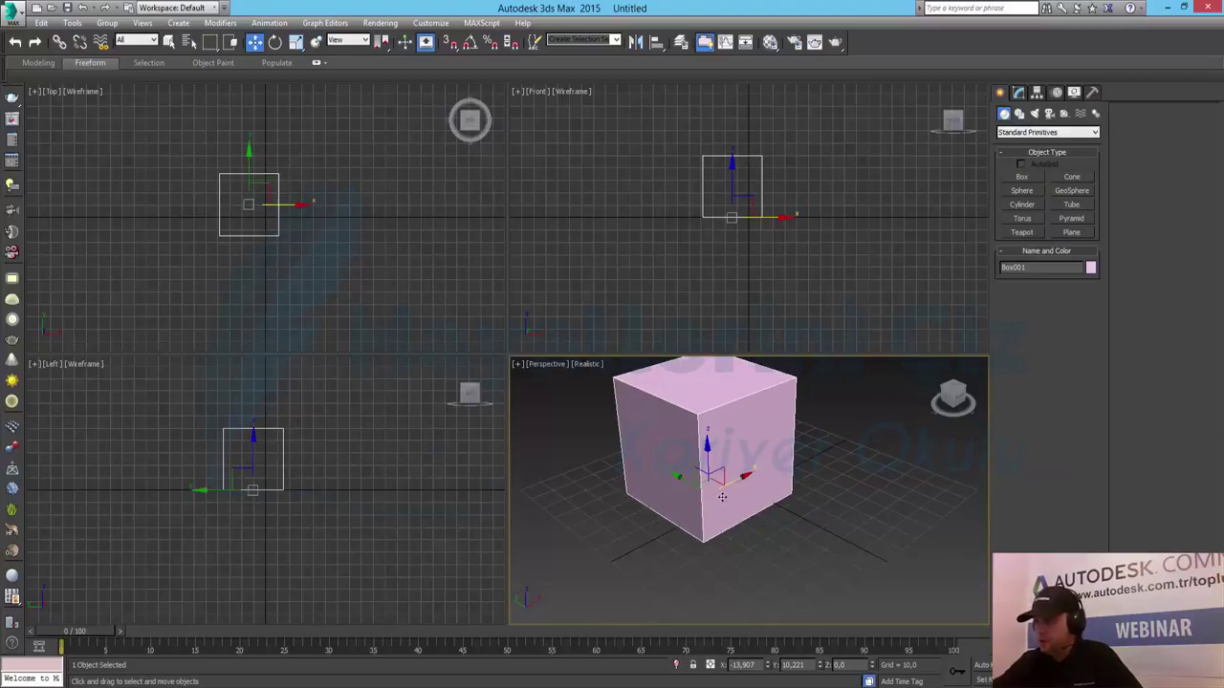
right_click(769, 667)
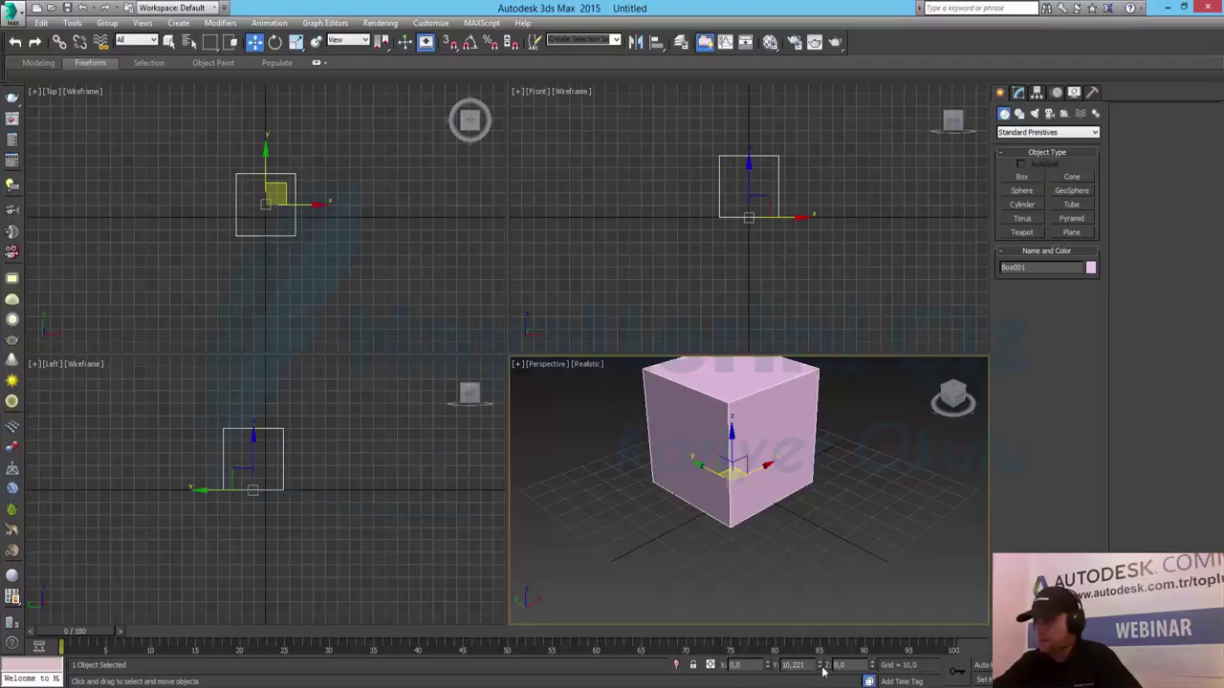
right_click(820, 667)
left_click(795, 556)
scroll(795, 556, "up", 2)
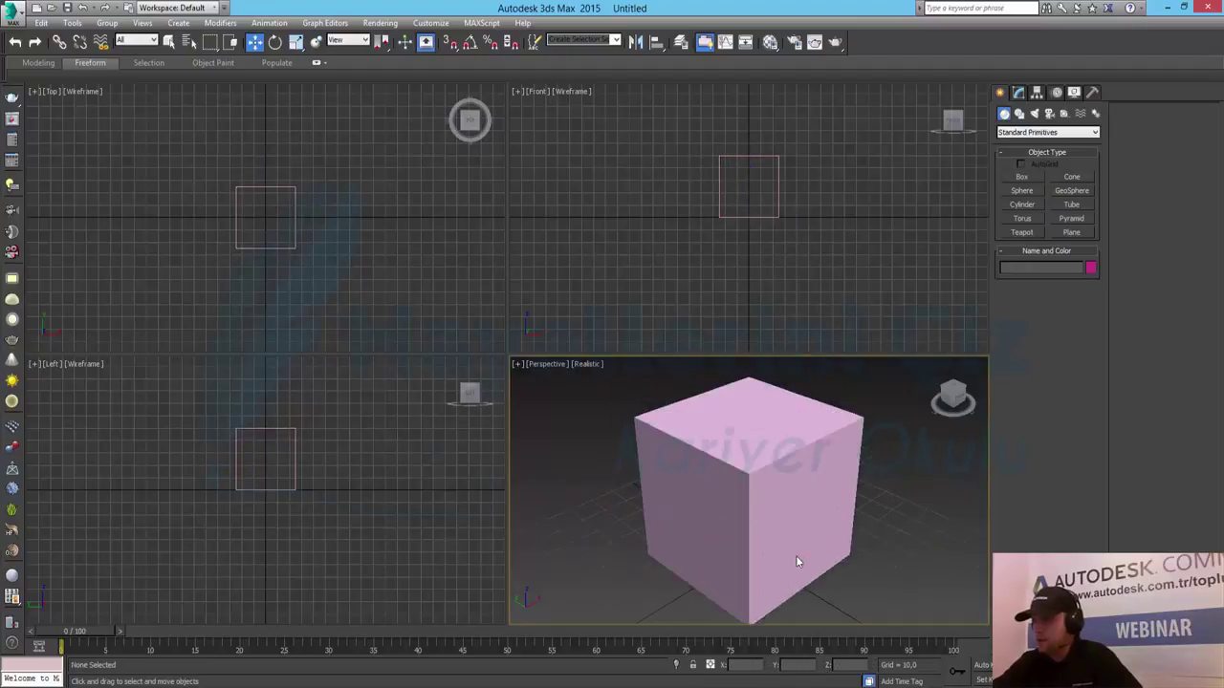
key("alt+w")
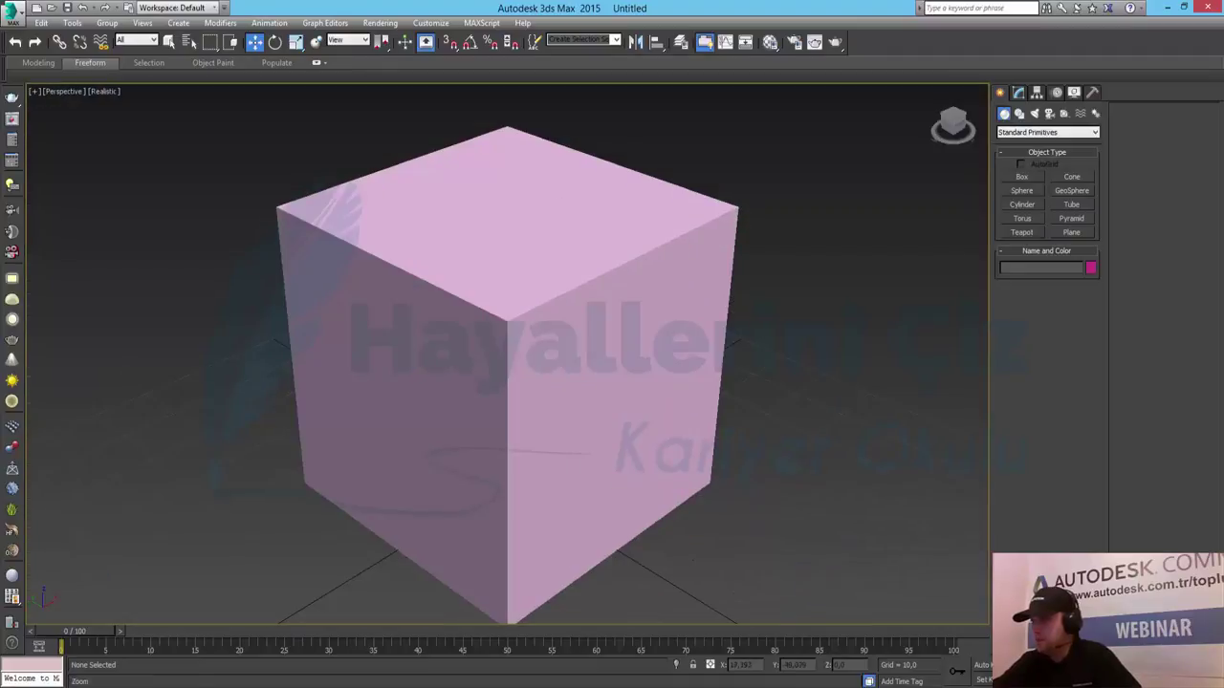
key("alt+z")
left_click_drag(481, 292, 505, 323)
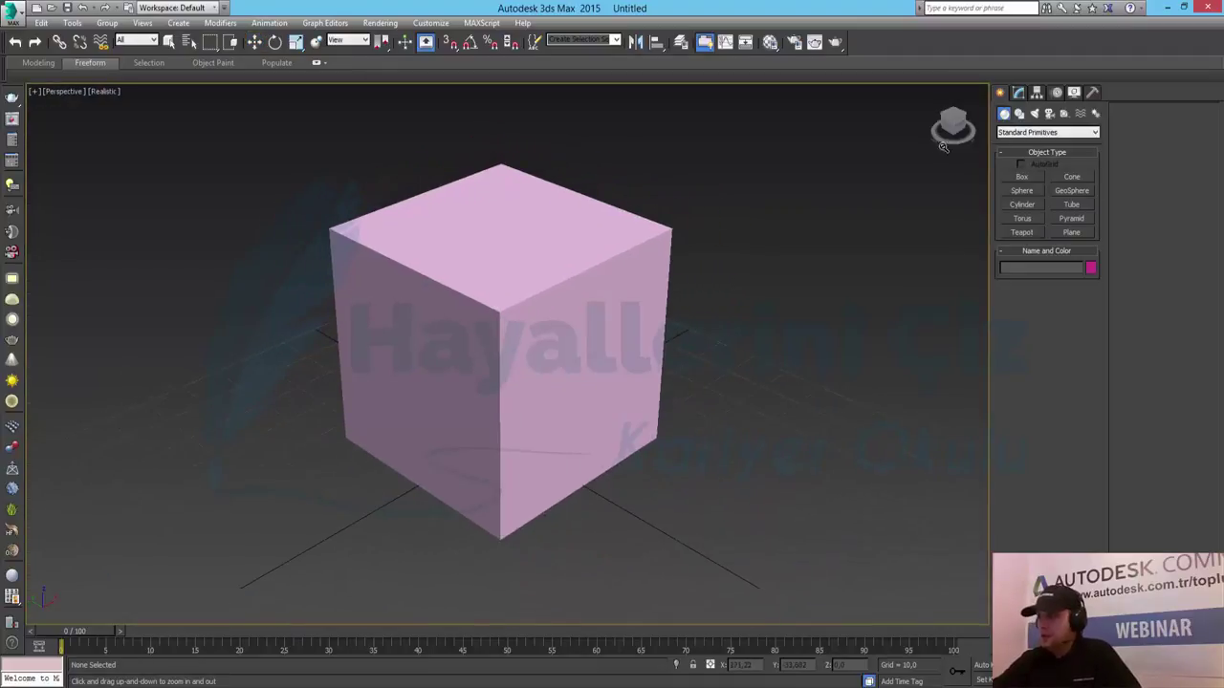
- Assign V-Ray Adv 3.00.07 as the production renderer in Render Setup
left_click(380, 23)
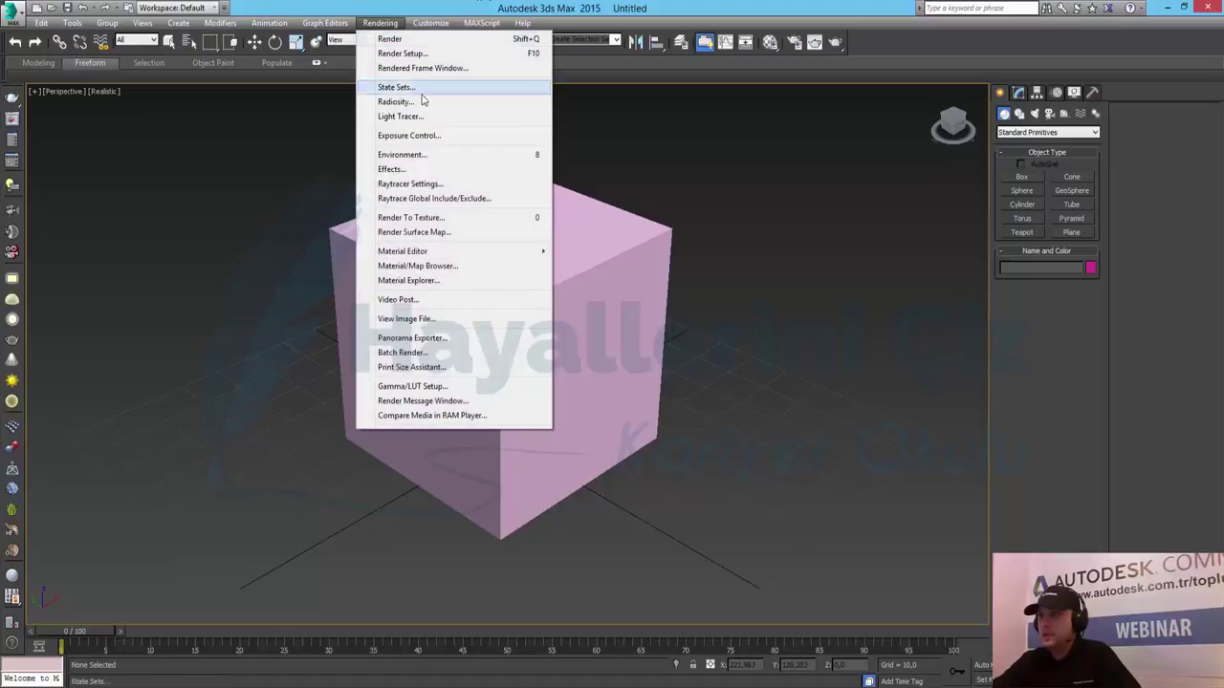
left_click(401, 51)
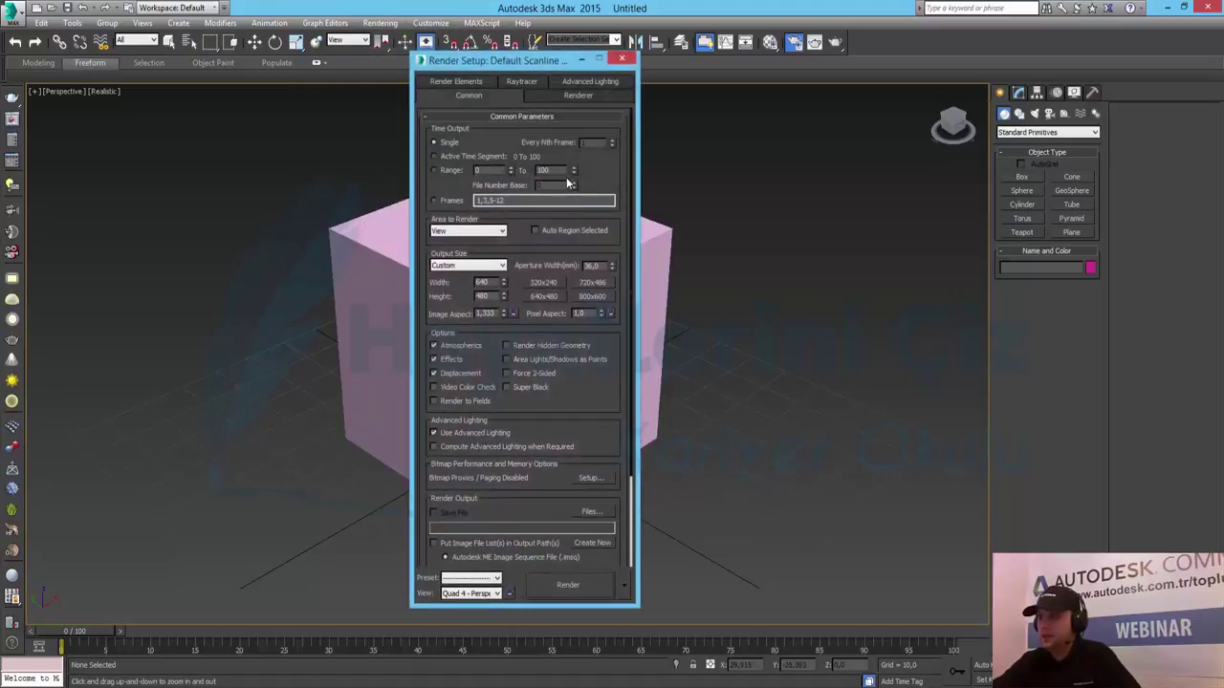
scroll(543, 503, "down", 3)
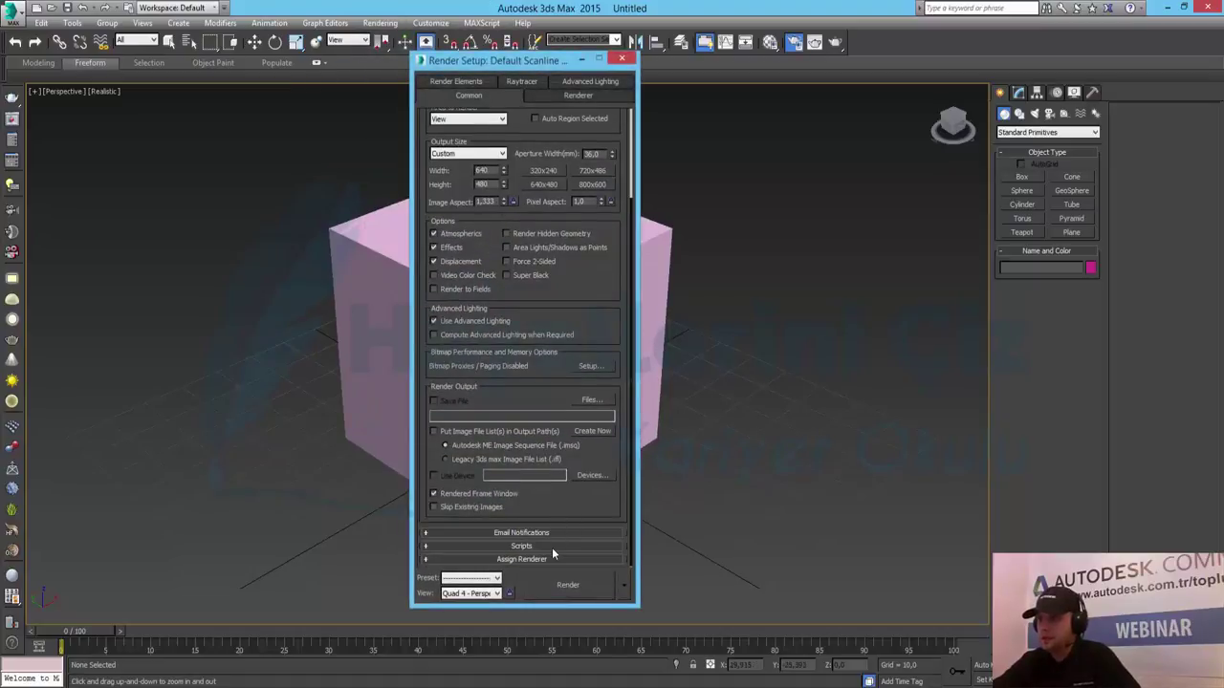
scroll(553, 550, "down", 2)
left_click(594, 502)
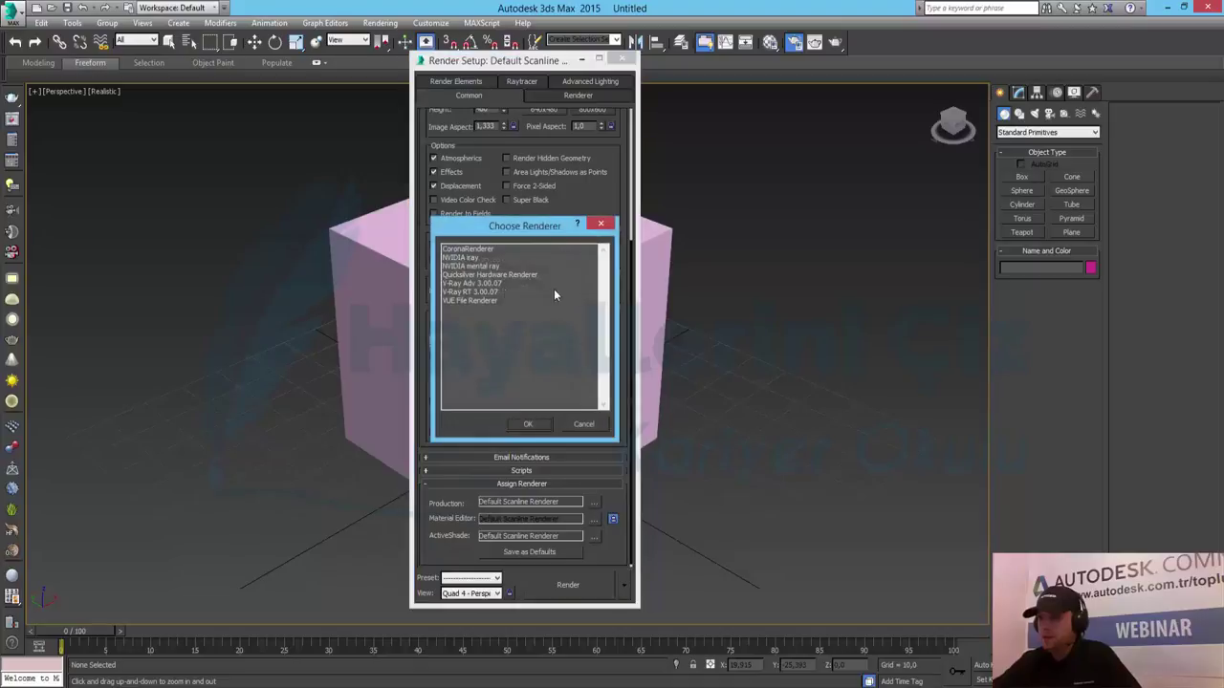
double_click(488, 285)
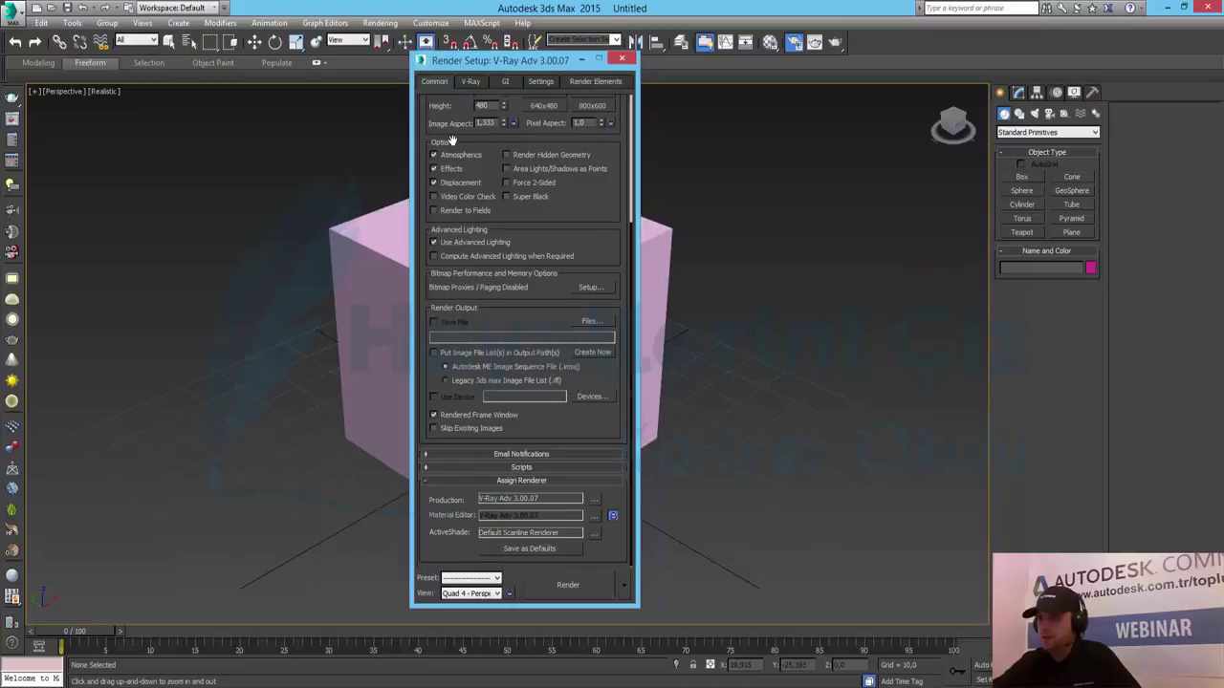
- Turn on the GI environment override in V-Ray's Environment rollout, keeping its colour
left_click(472, 81)
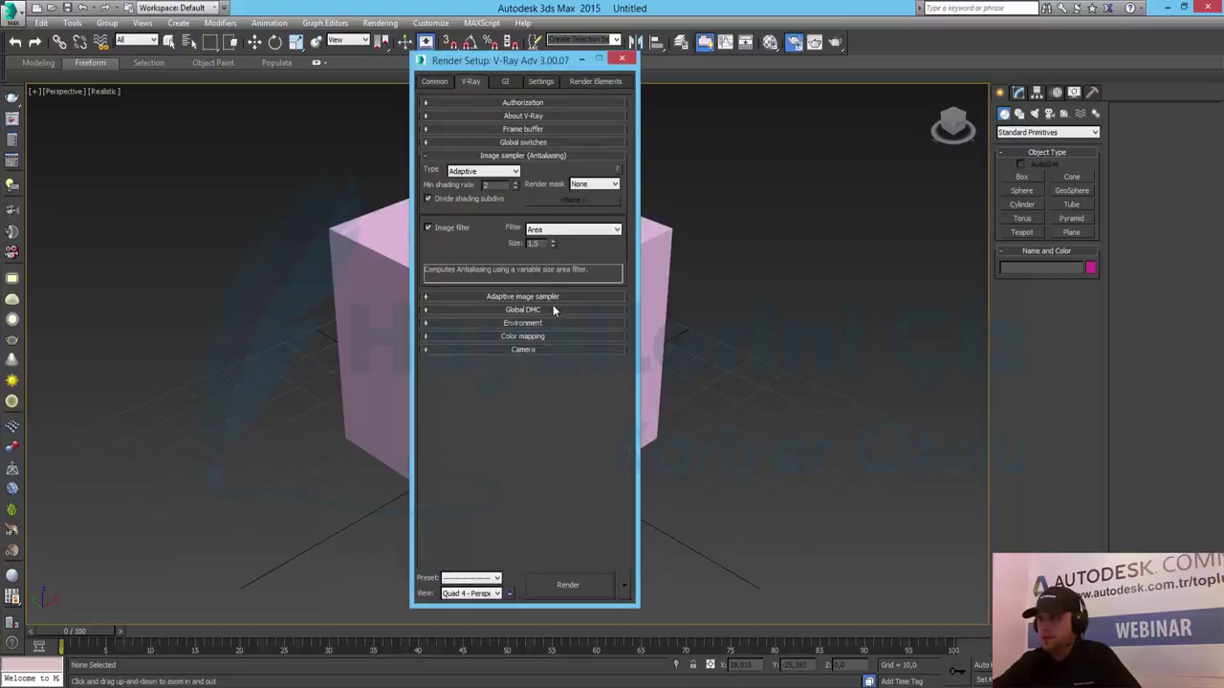
left_click(522, 323)
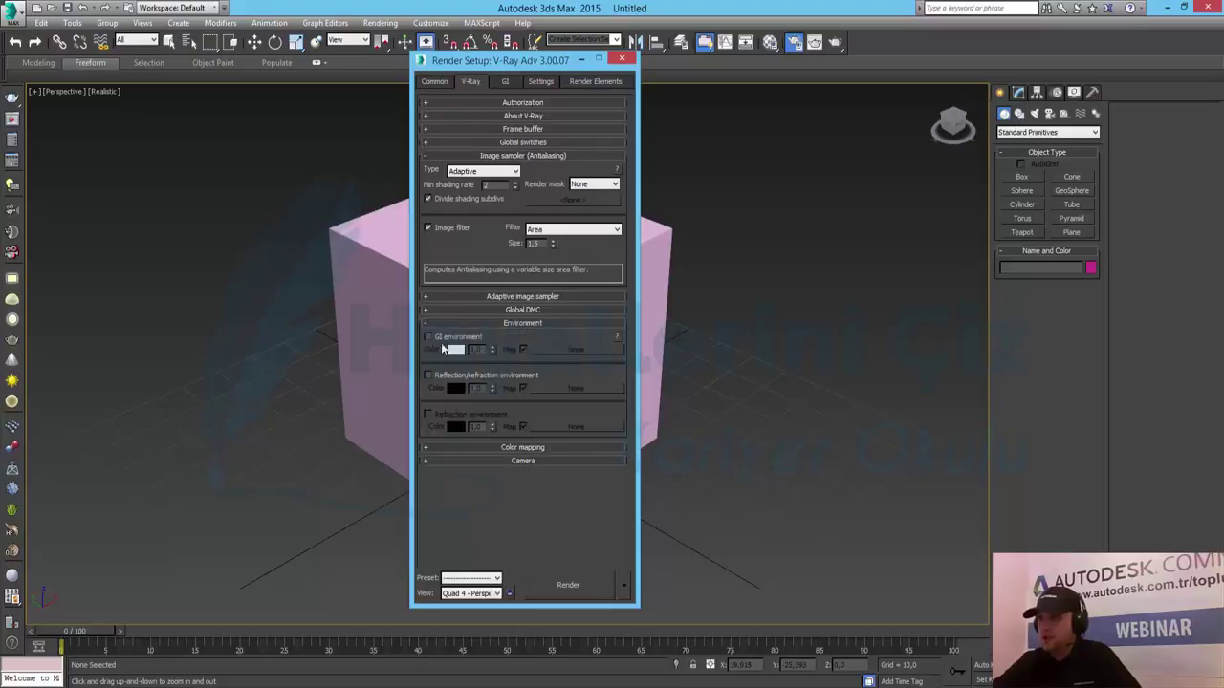
left_click(428, 337)
left_click(455, 349)
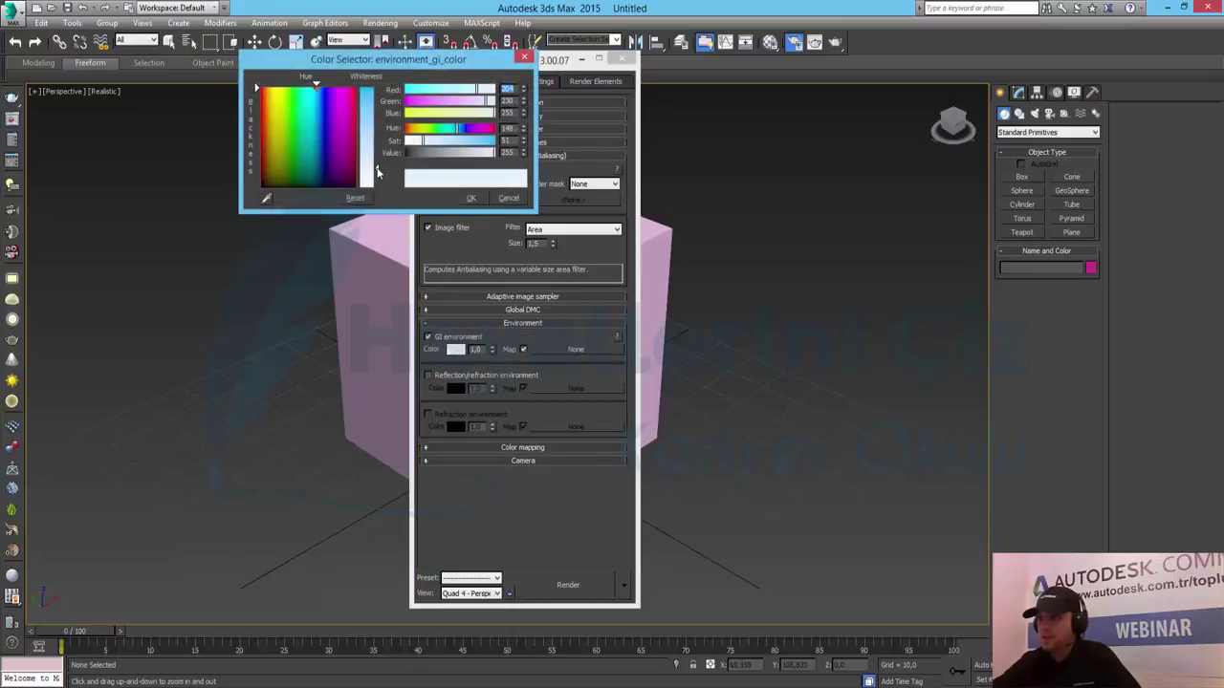
left_click(470, 198)
- Enable GI and set the Irradiance map preset to Very low
left_click(506, 81)
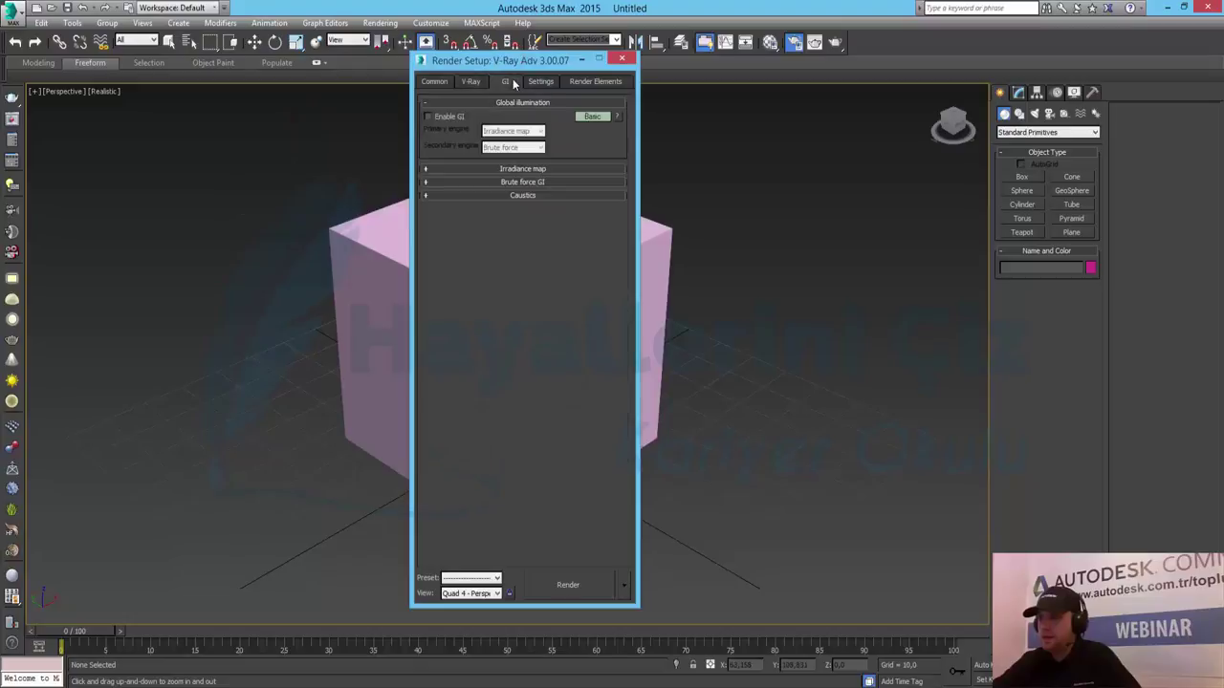
left_click(429, 117)
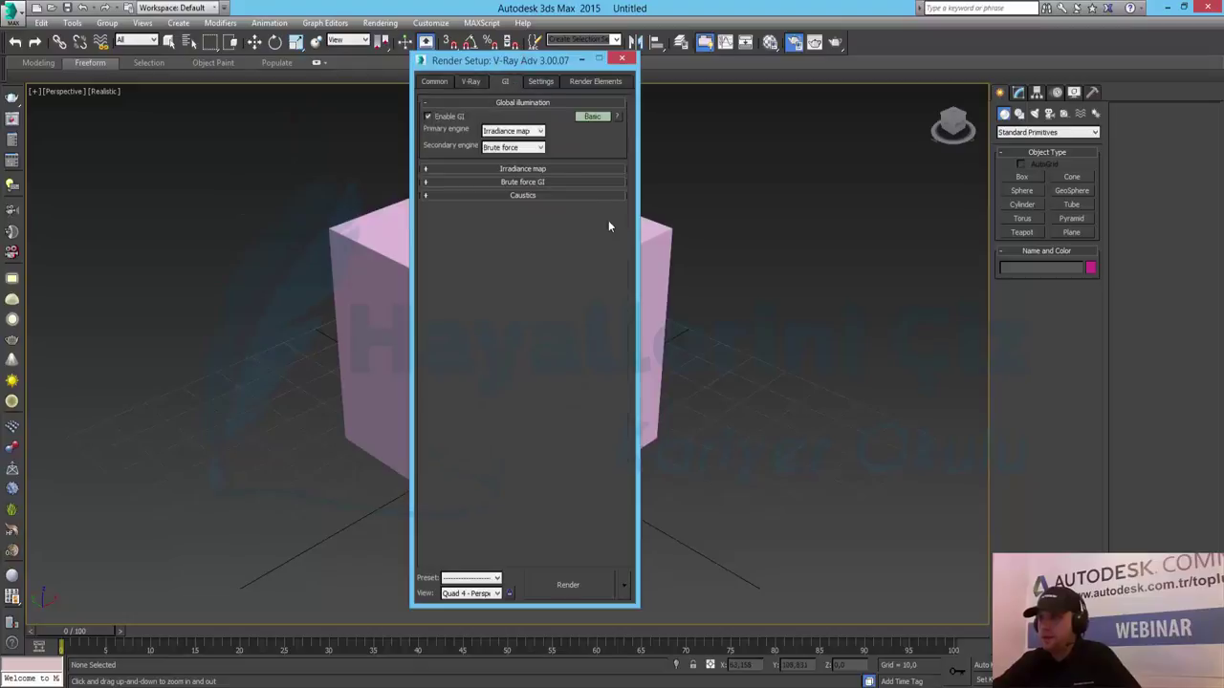
left_click(533, 170)
left_click(517, 184)
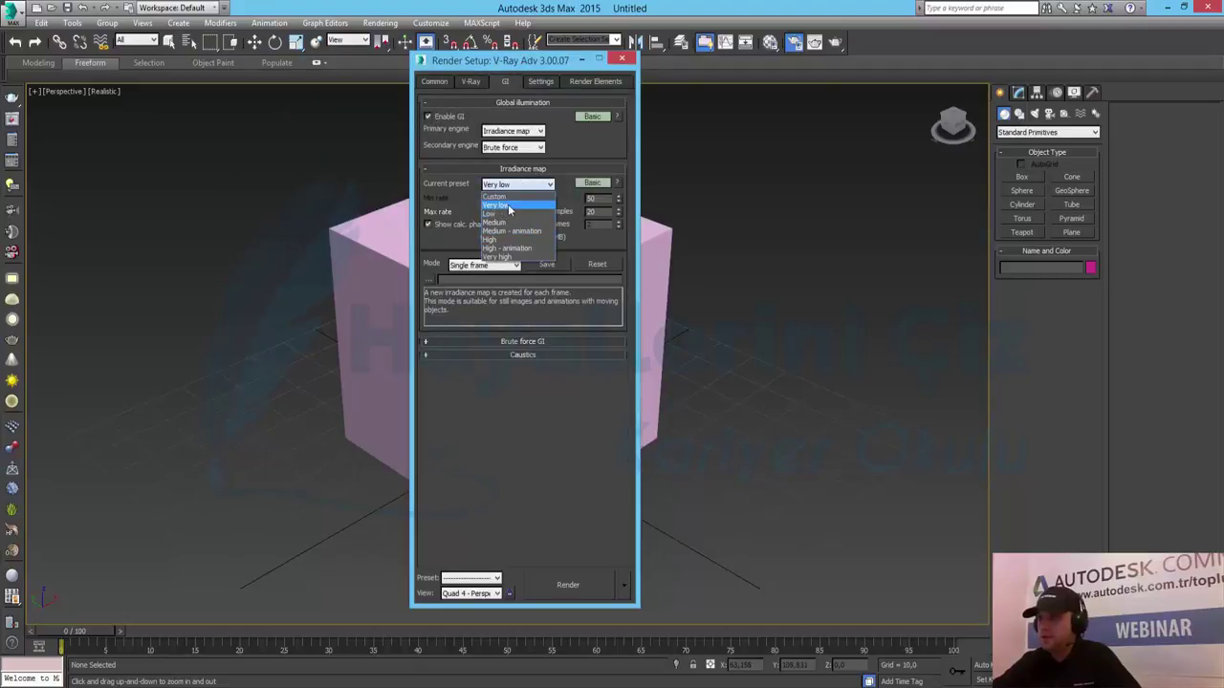
left_click(510, 208)
left_click(606, 197)
key("Tab")
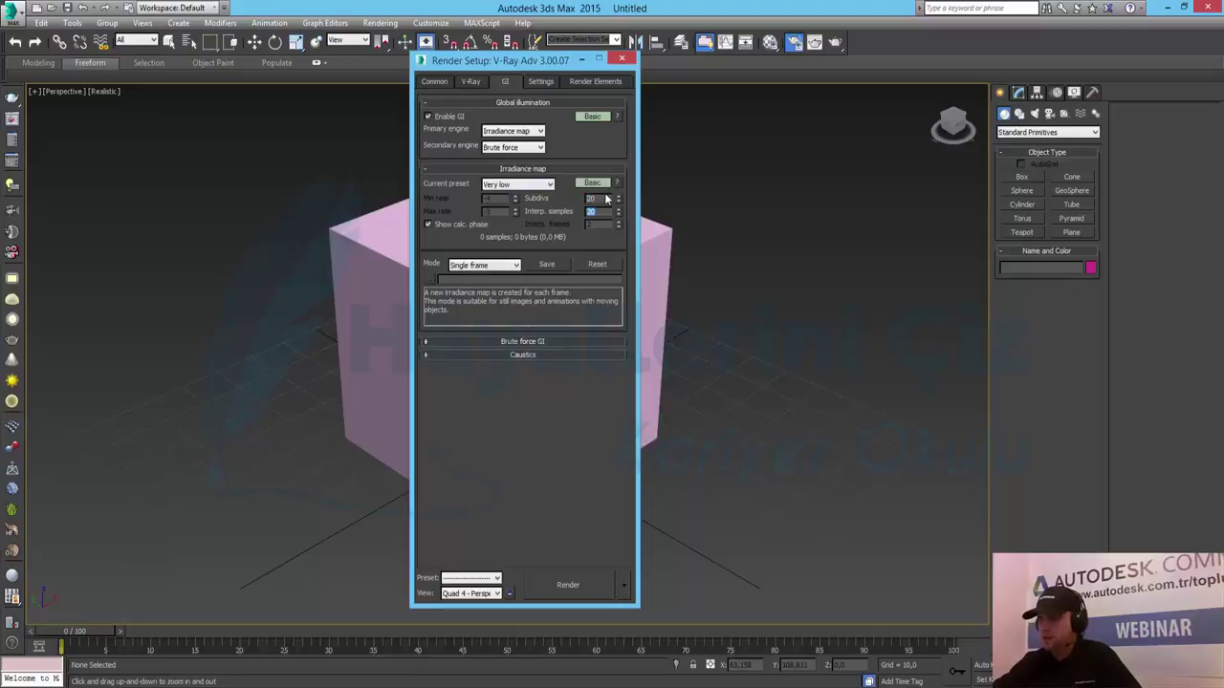
type("10")
key("Tab")
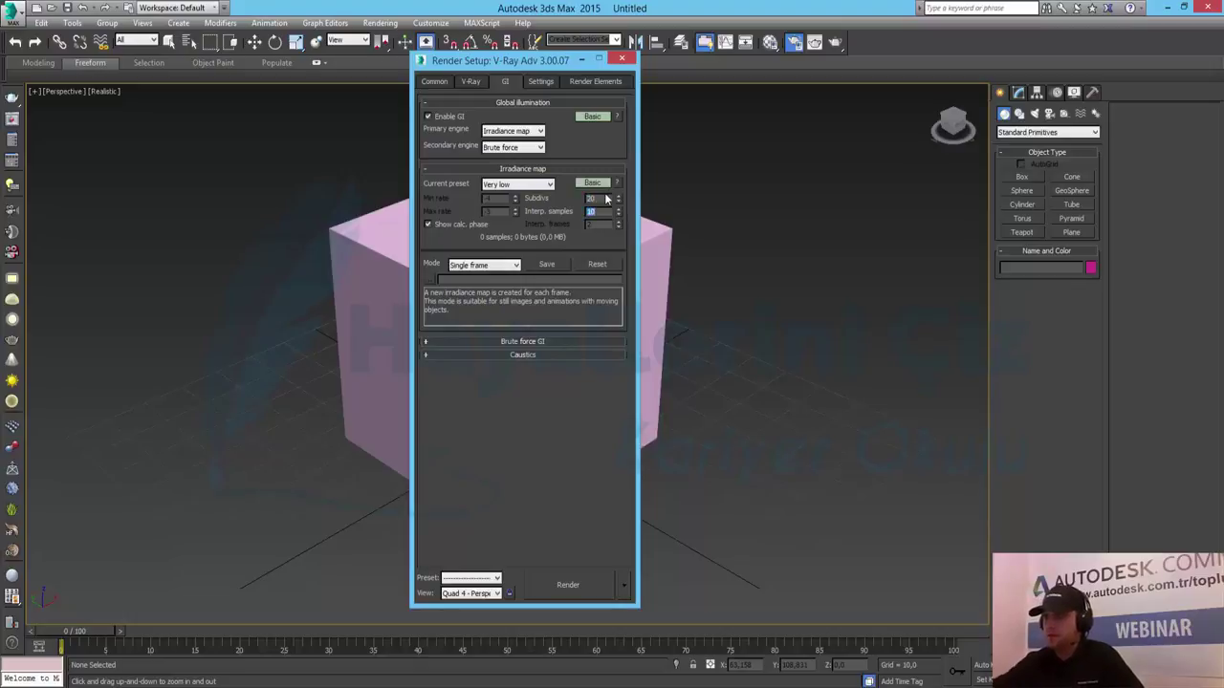
- Use Light cache as the secondary engine with 200 subdivs
left_click(513, 148)
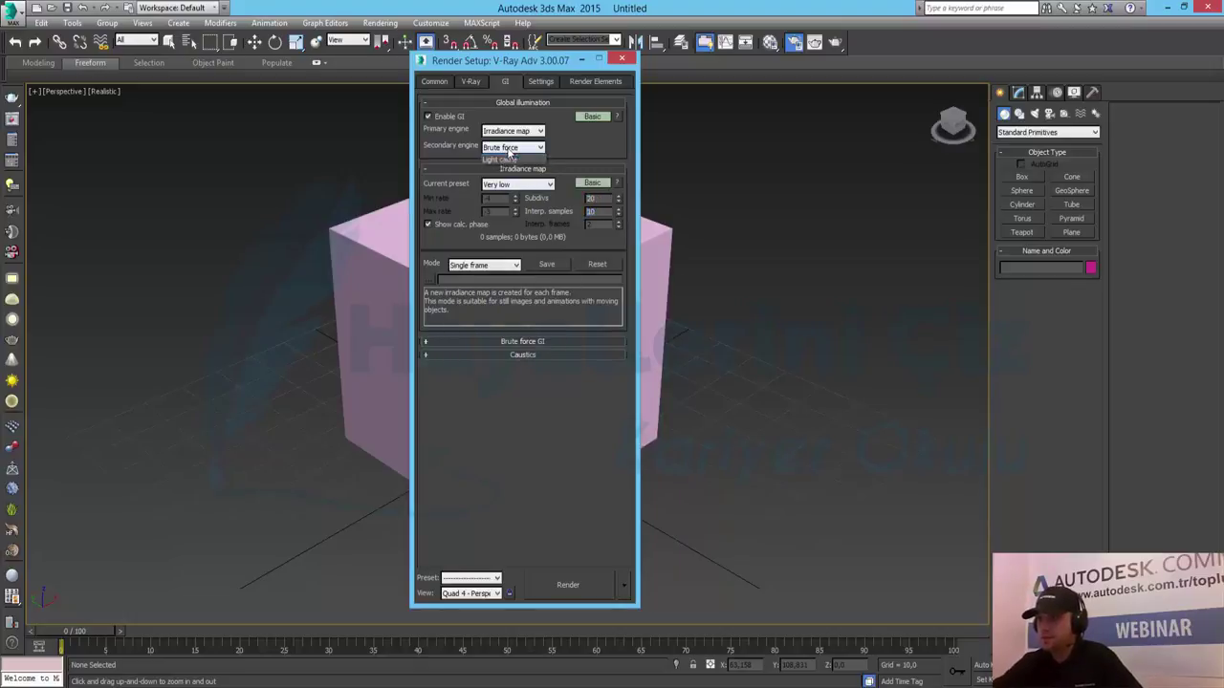
left_click(516, 188)
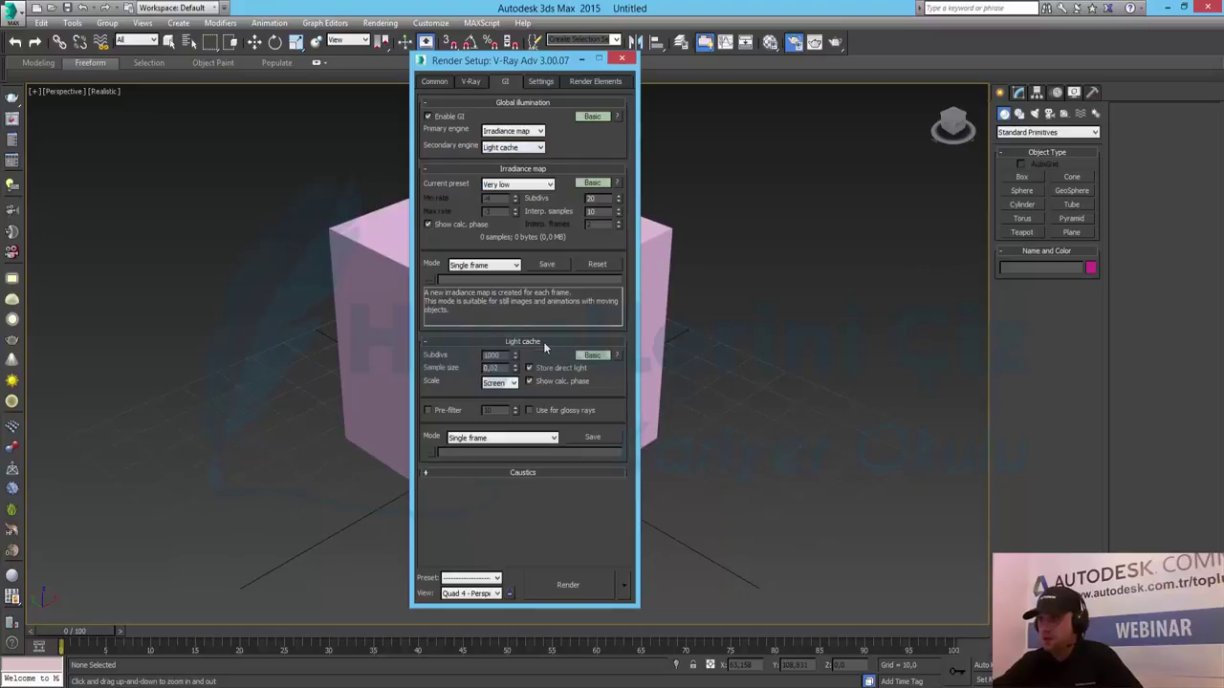
double_click(492, 355)
type("200")
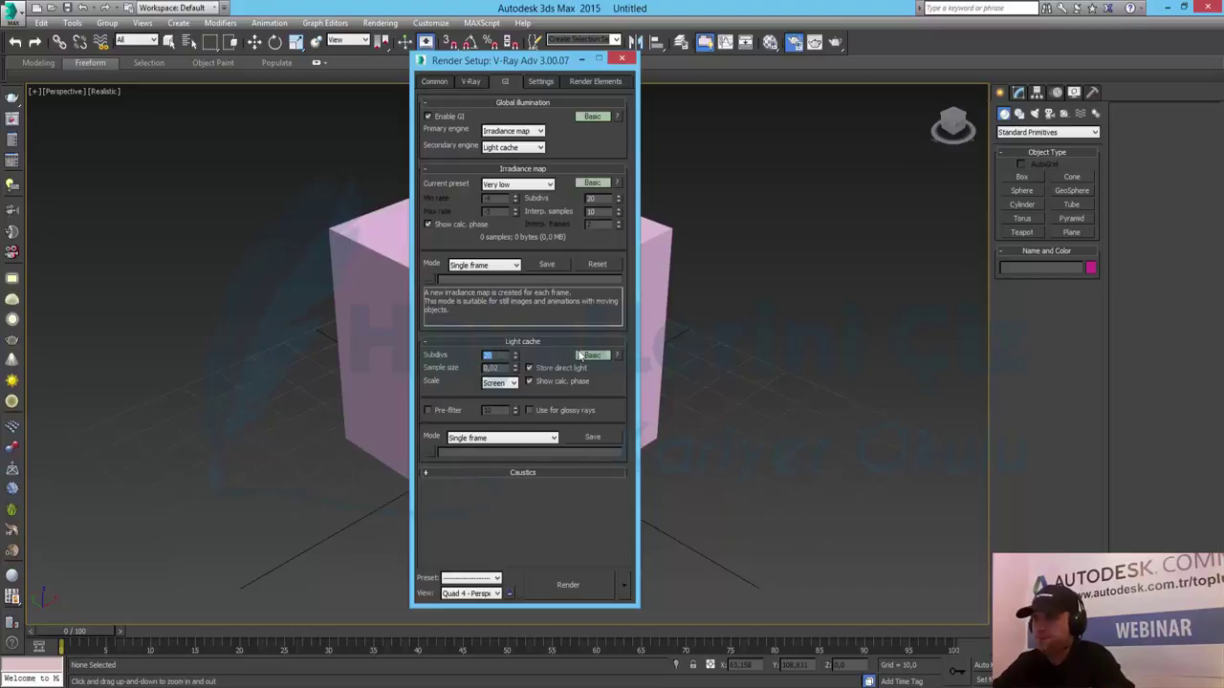
- Close Render Setup and place a VRayPlane beside the cube
left_click(622, 60)
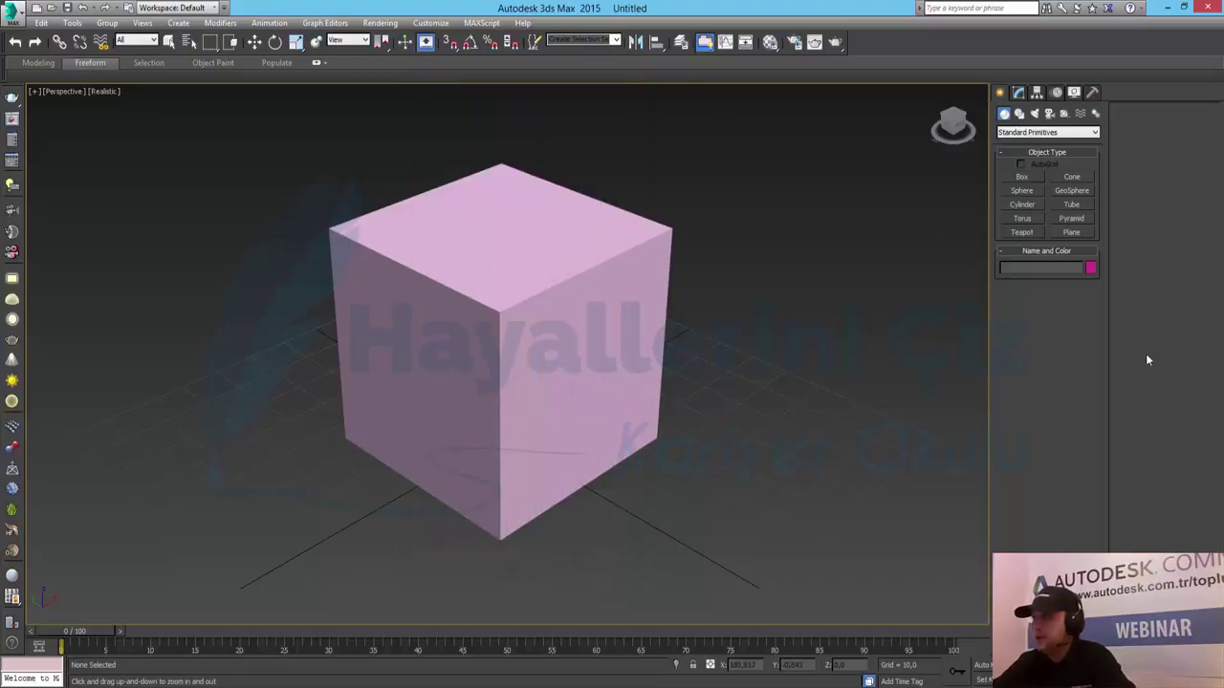
left_click(1018, 134)
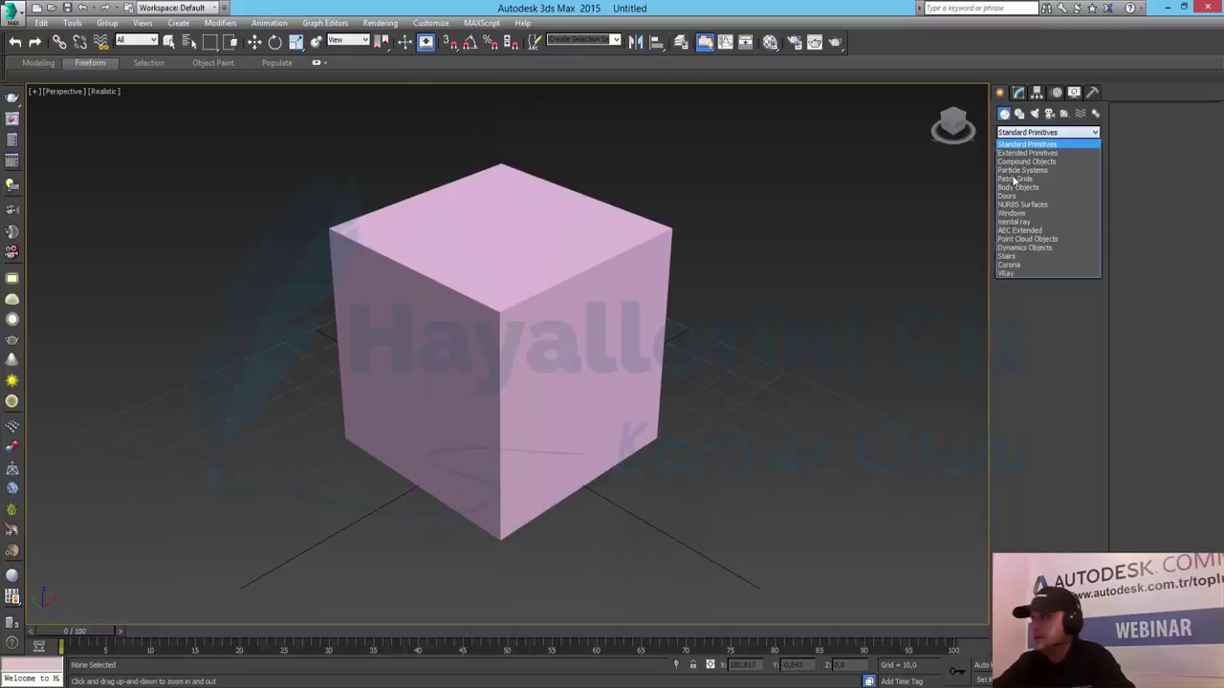
left_click(1008, 274)
left_click(1022, 205)
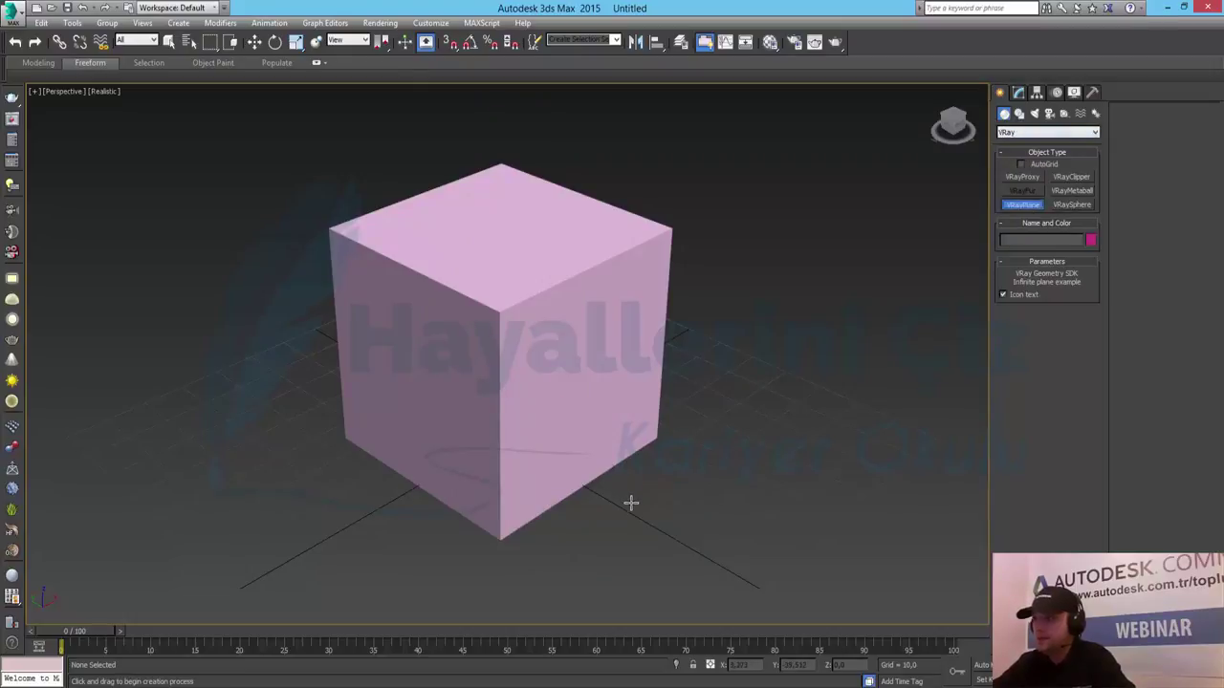
left_click(631, 500)
- Make the plane's display colour grey and turn on Edged Faces with F4
left_click(1090, 240)
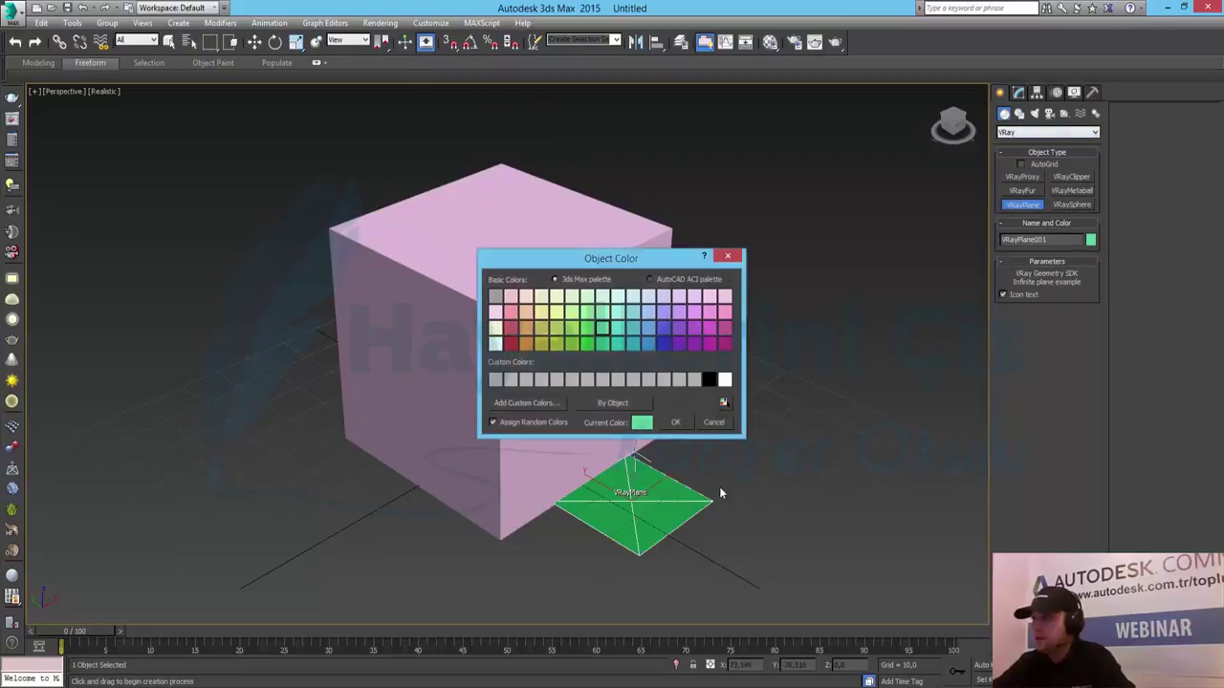
double_click(695, 380)
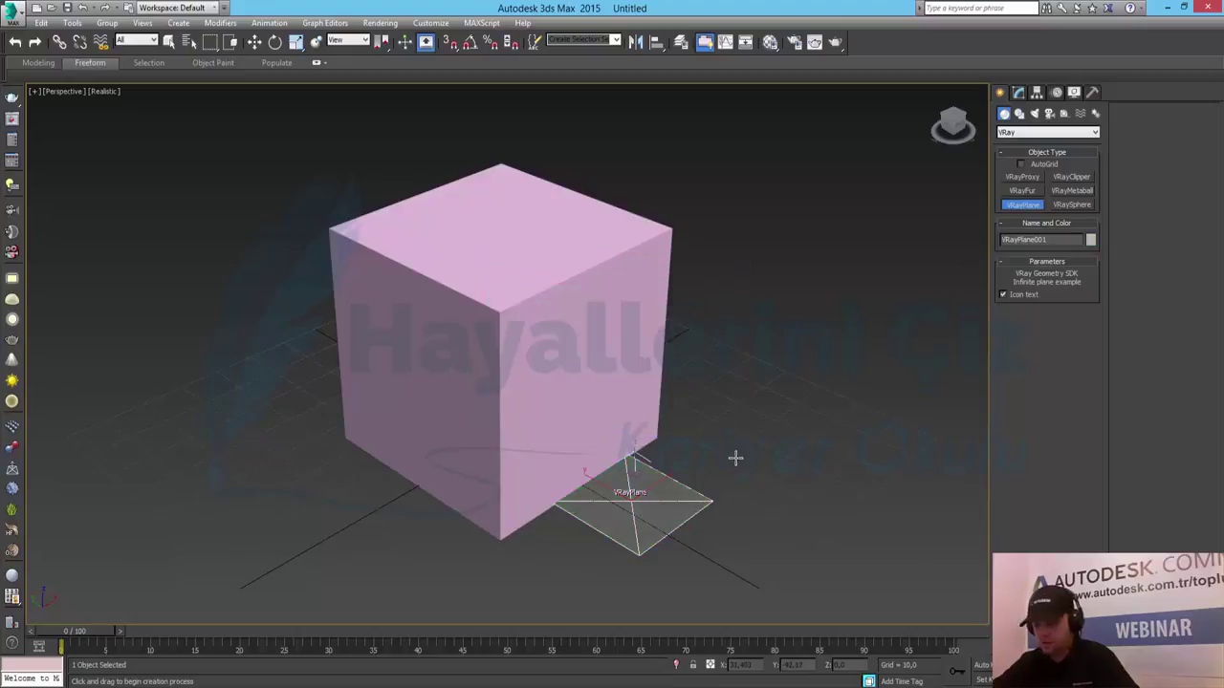
key("w")
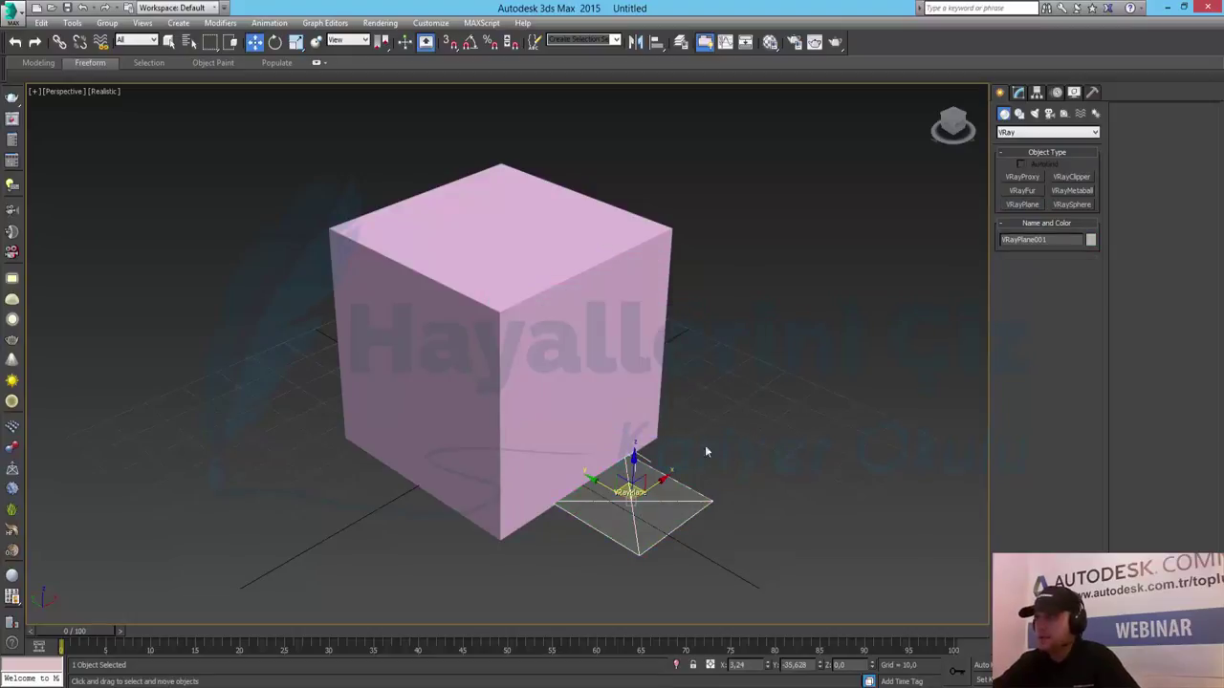
key("F4")
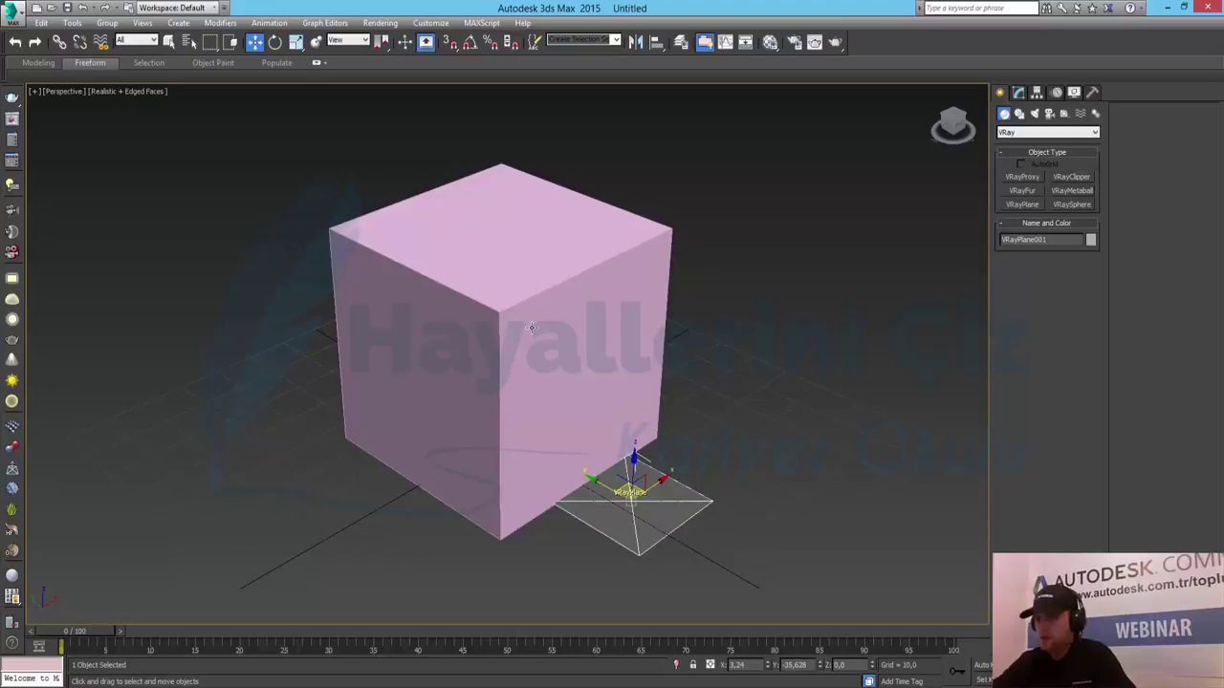
- Convert the box to an Editable Poly, then open the Material Editor with M
left_click(531, 328)
right_click(531, 328)
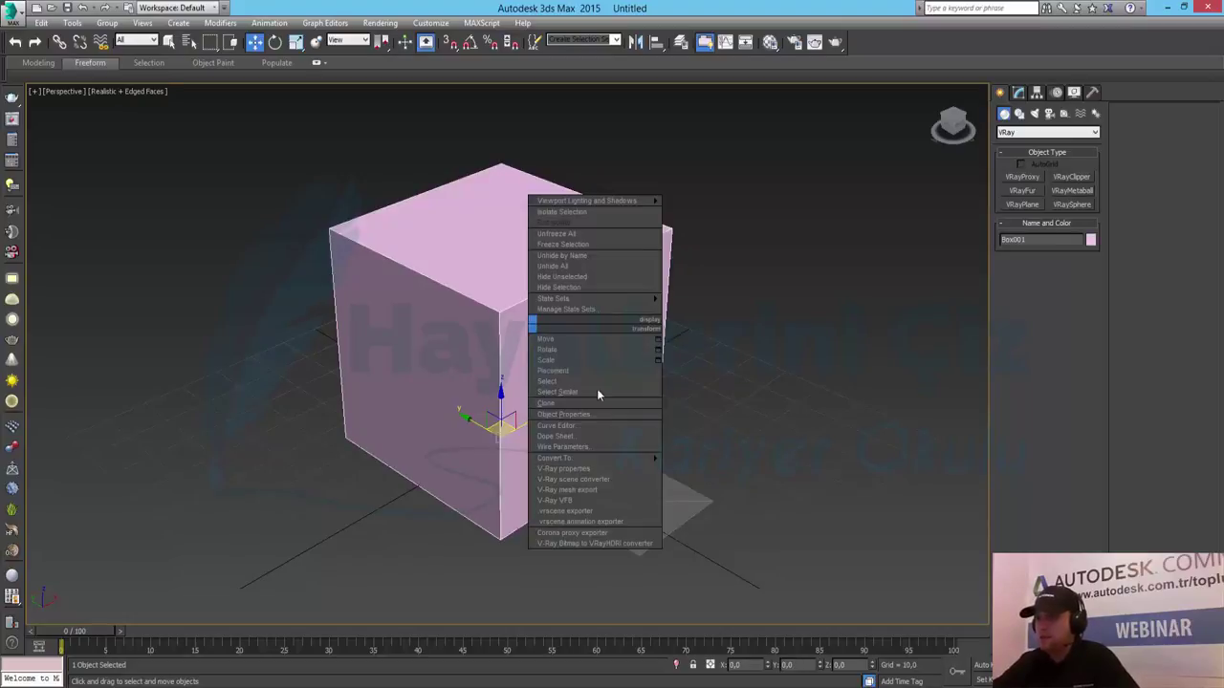
left_click(707, 467)
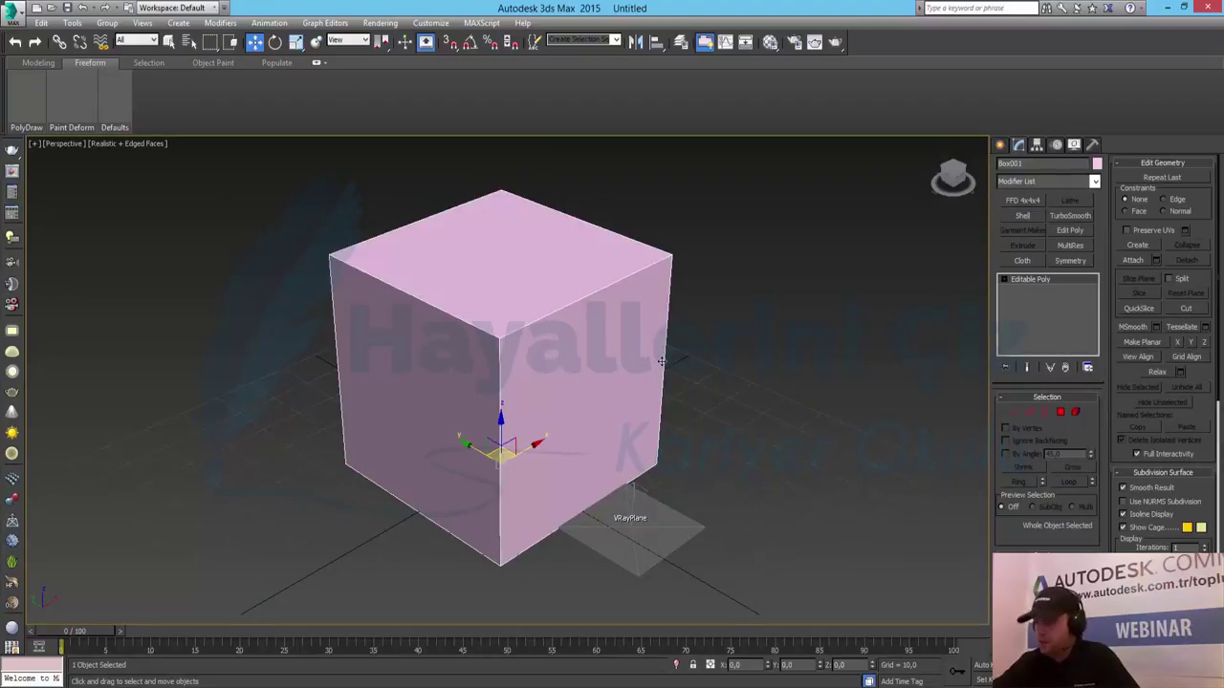
key("m")
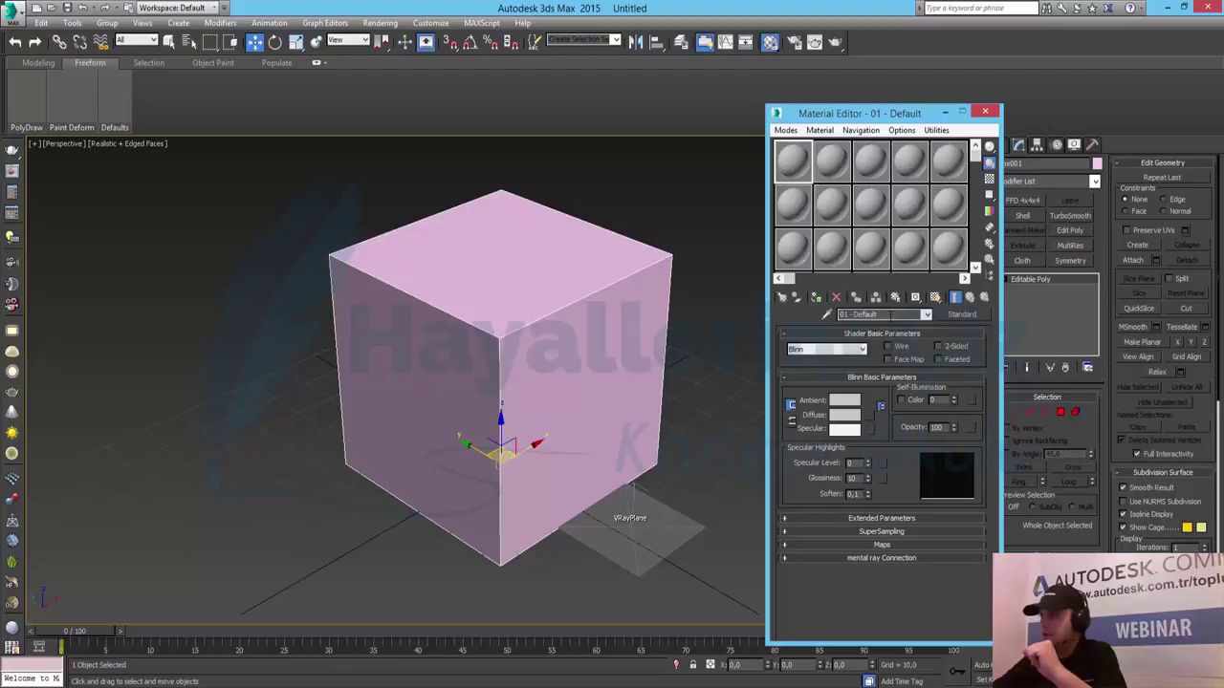
- Name the material 1 and change its type to VRayMtl
type("1")
key("Return")
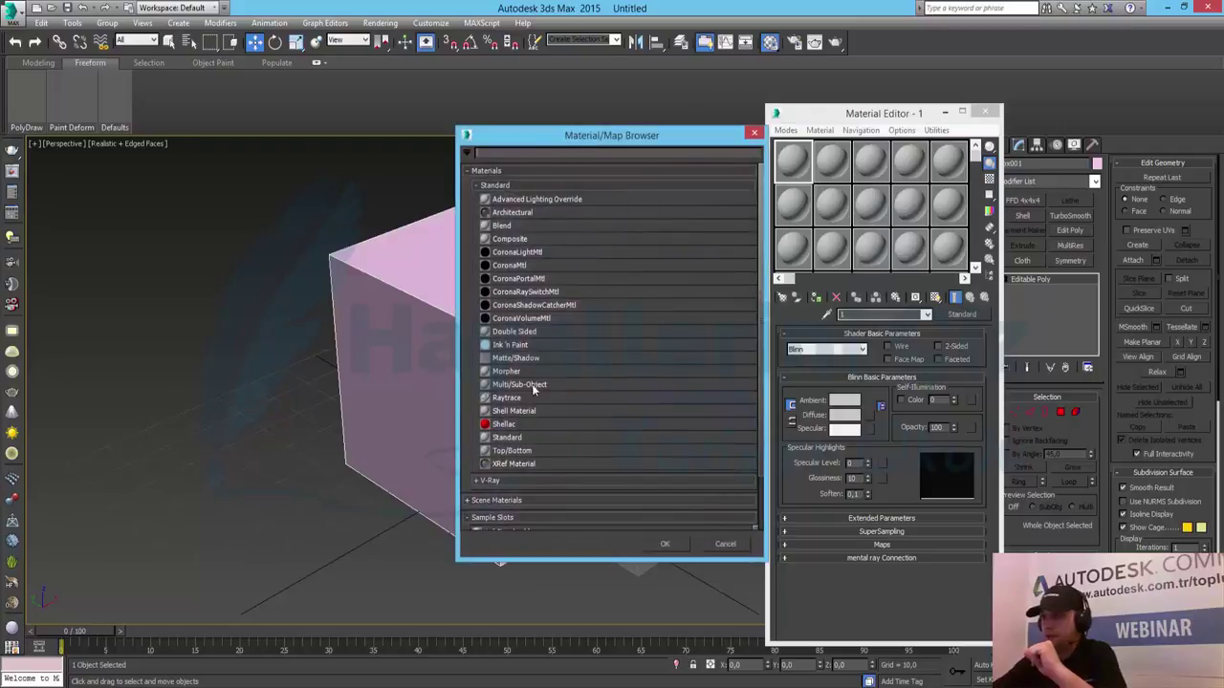
scroll(557, 385, "down", 2)
left_click(558, 418)
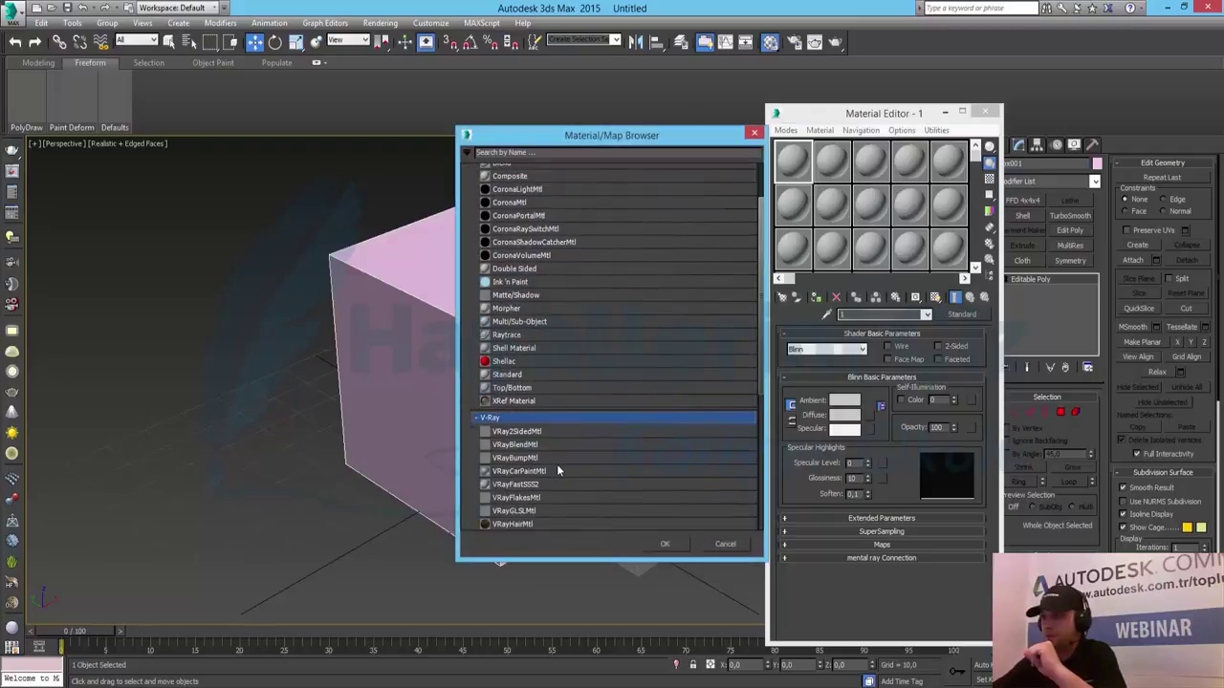
scroll(556, 464, "down", 2)
double_click(520, 467)
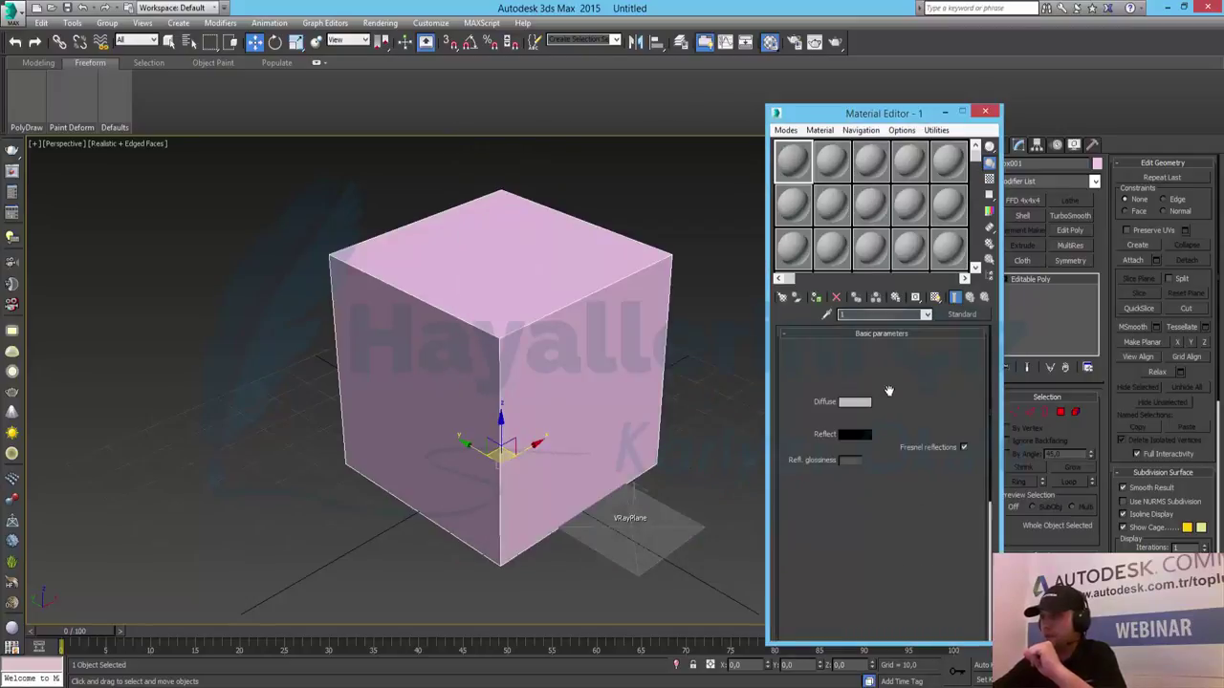
- Add a Bitmap map to the VRayMtl's Diffuse slot
left_click(873, 403)
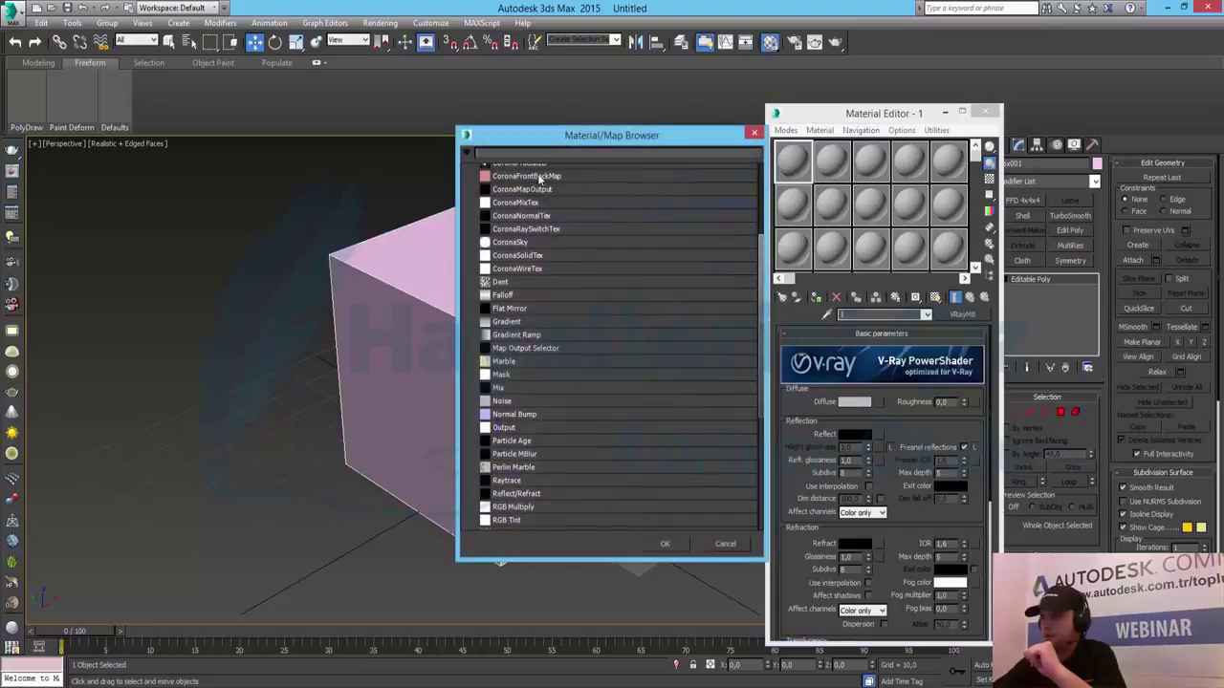
scroll(595, 262, "up", 3)
scroll(527, 214, "up", 3)
double_click(528, 200)
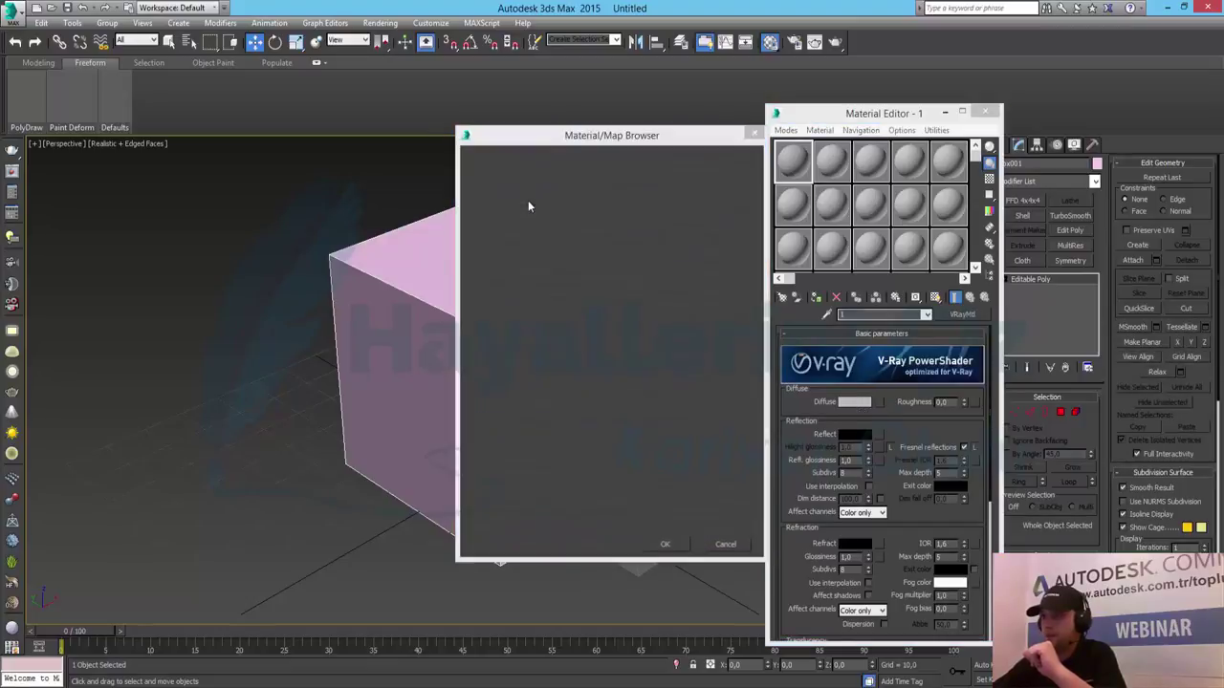
- Load the red brick image from D:\Dosyalar\Web\…\Kaplamalar\Duvar as the diffuse bitmap
left_click(50, 245)
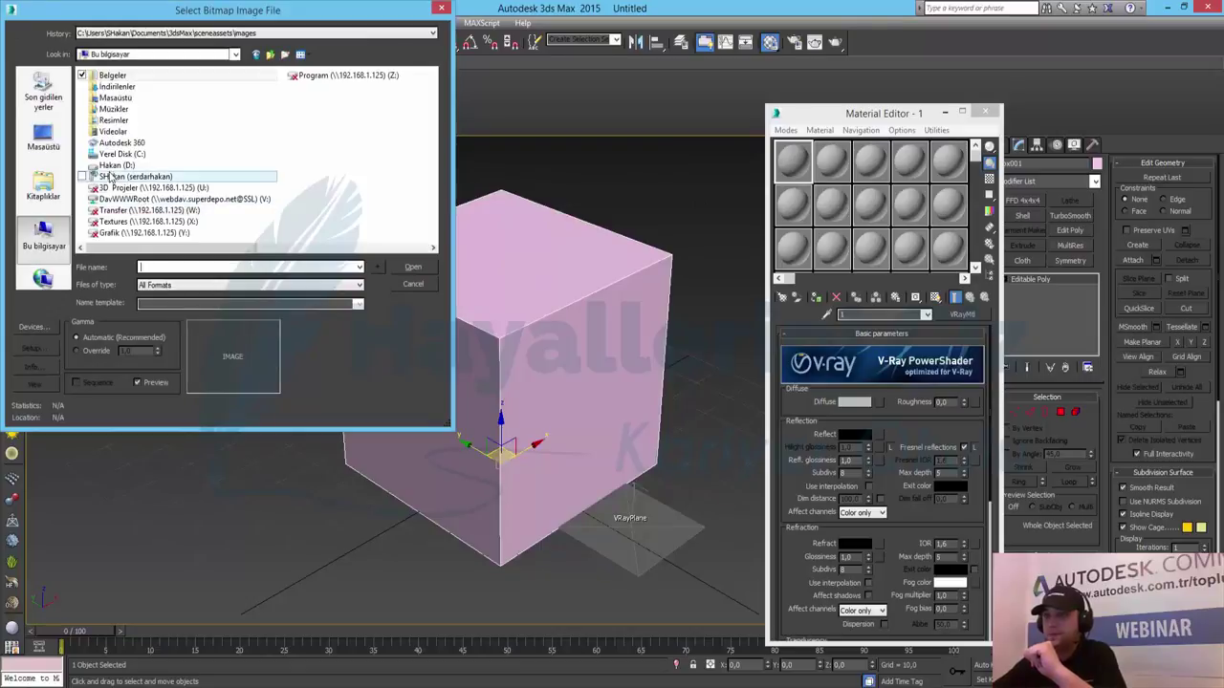
double_click(125, 178)
double_click(107, 107)
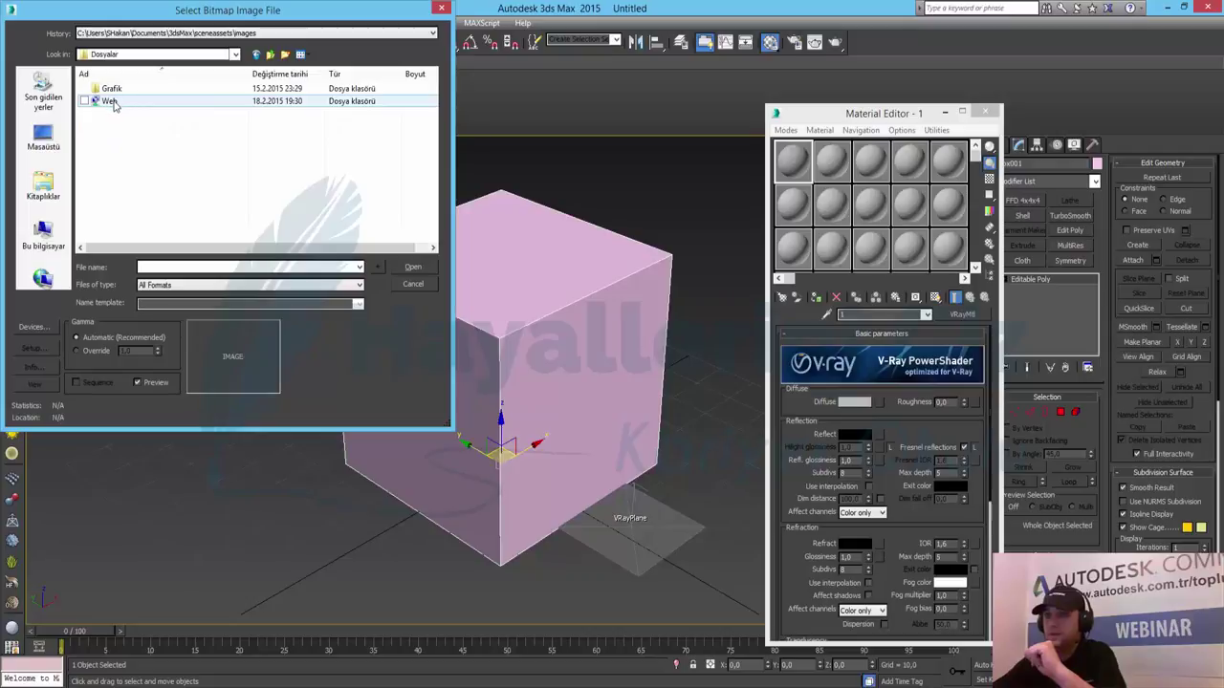
double_click(111, 101)
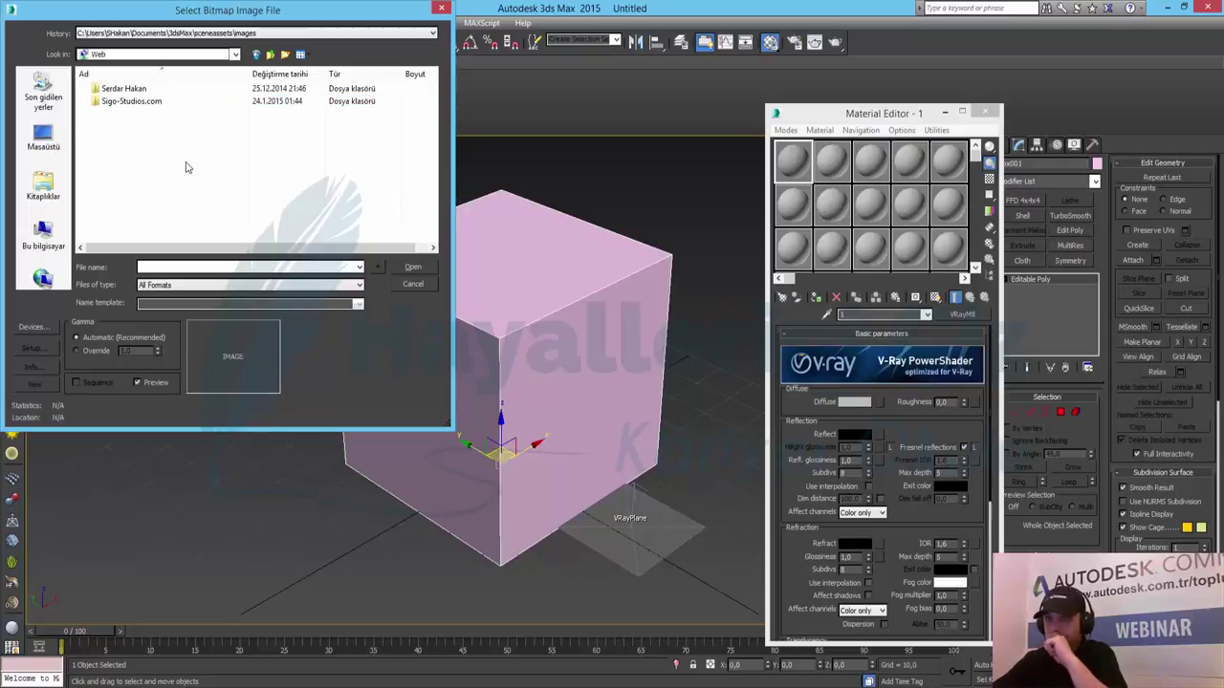
double_click(129, 101)
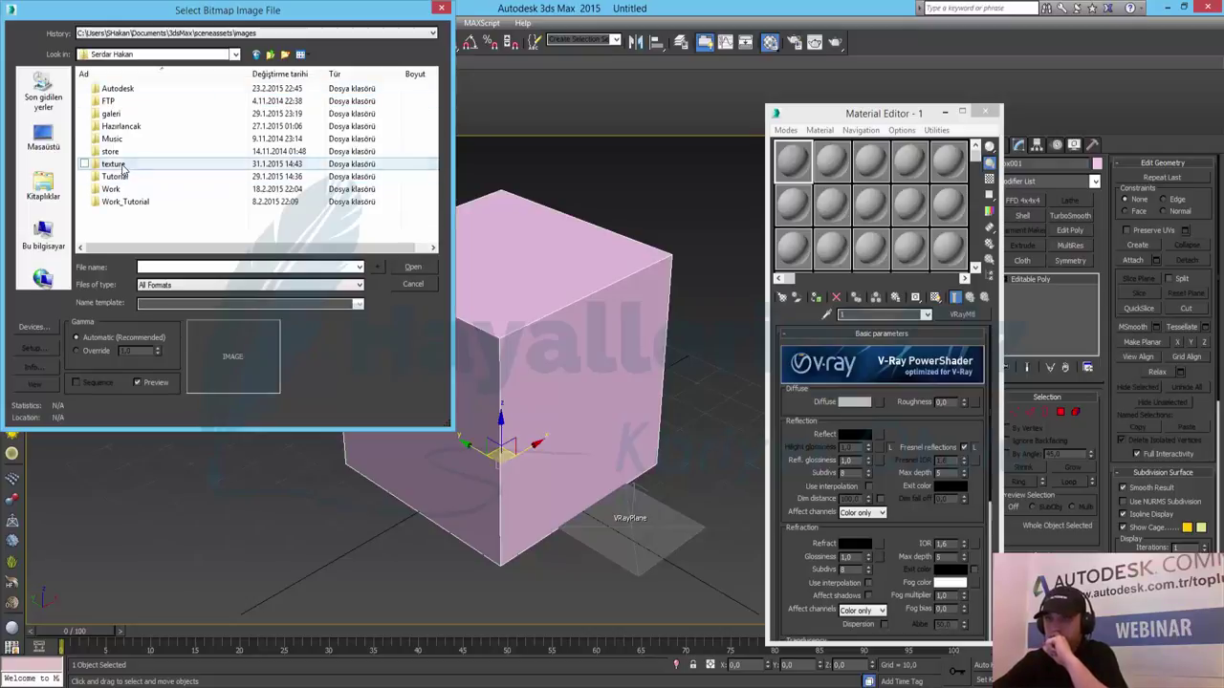
double_click(120, 151)
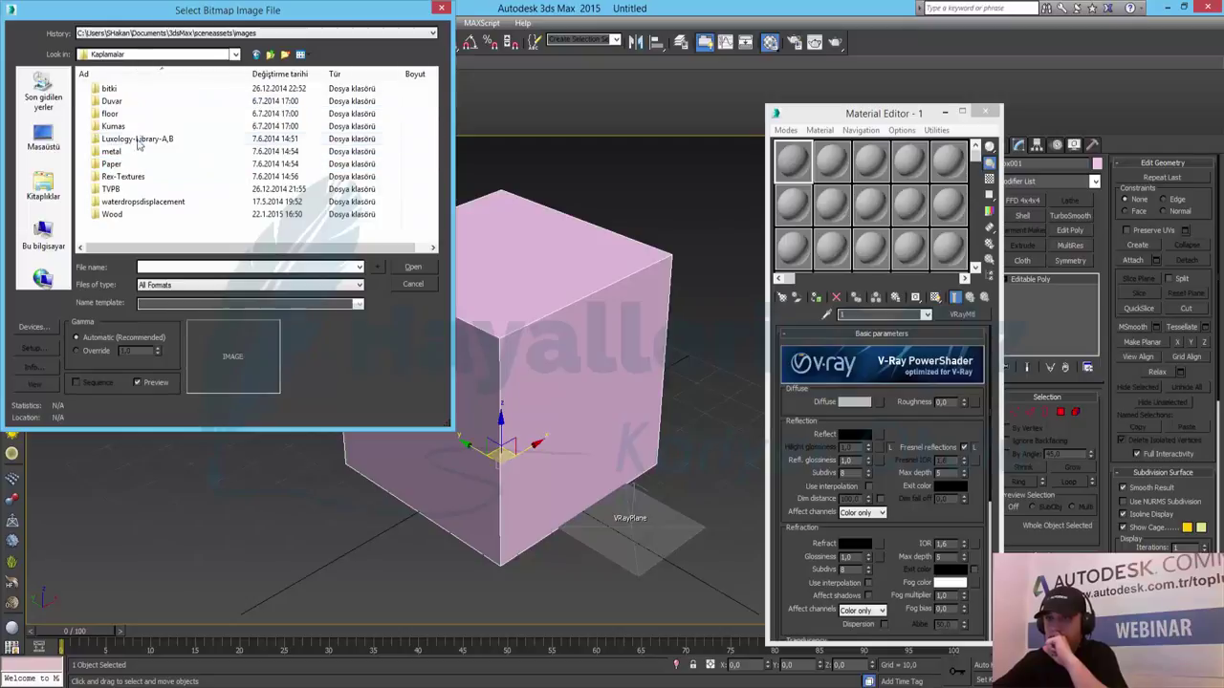
double_click(113, 101)
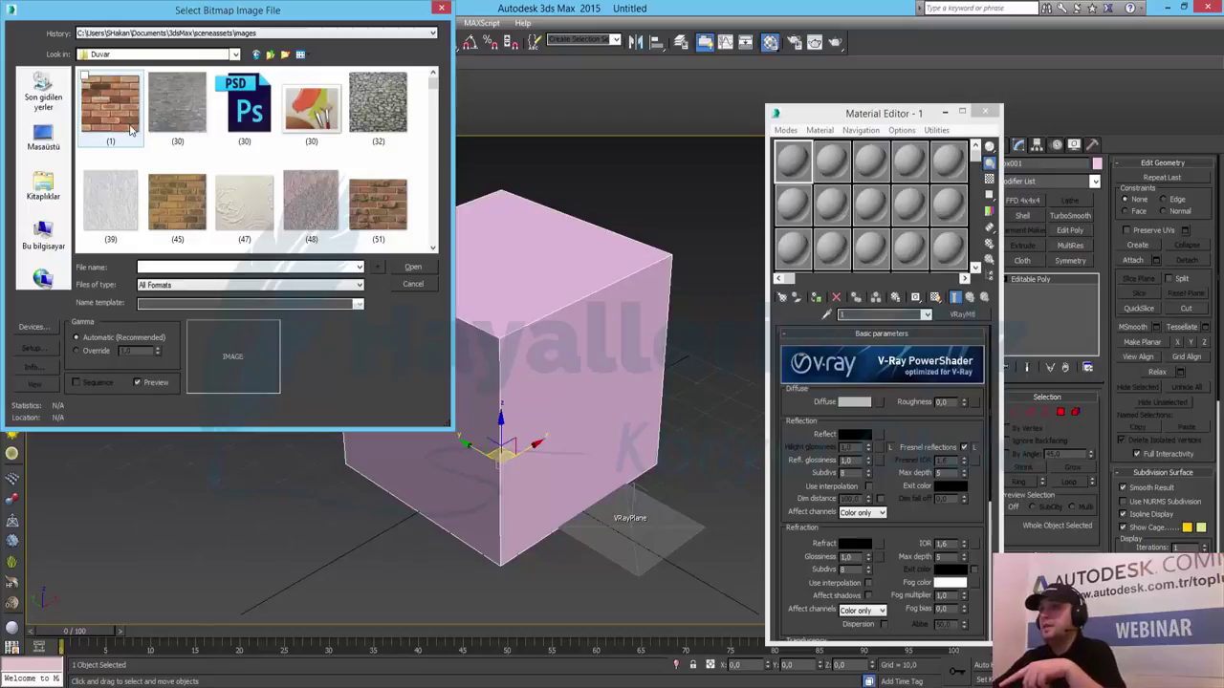
scroll(210, 157, "down", 5)
scroll(230, 161, "down", 2)
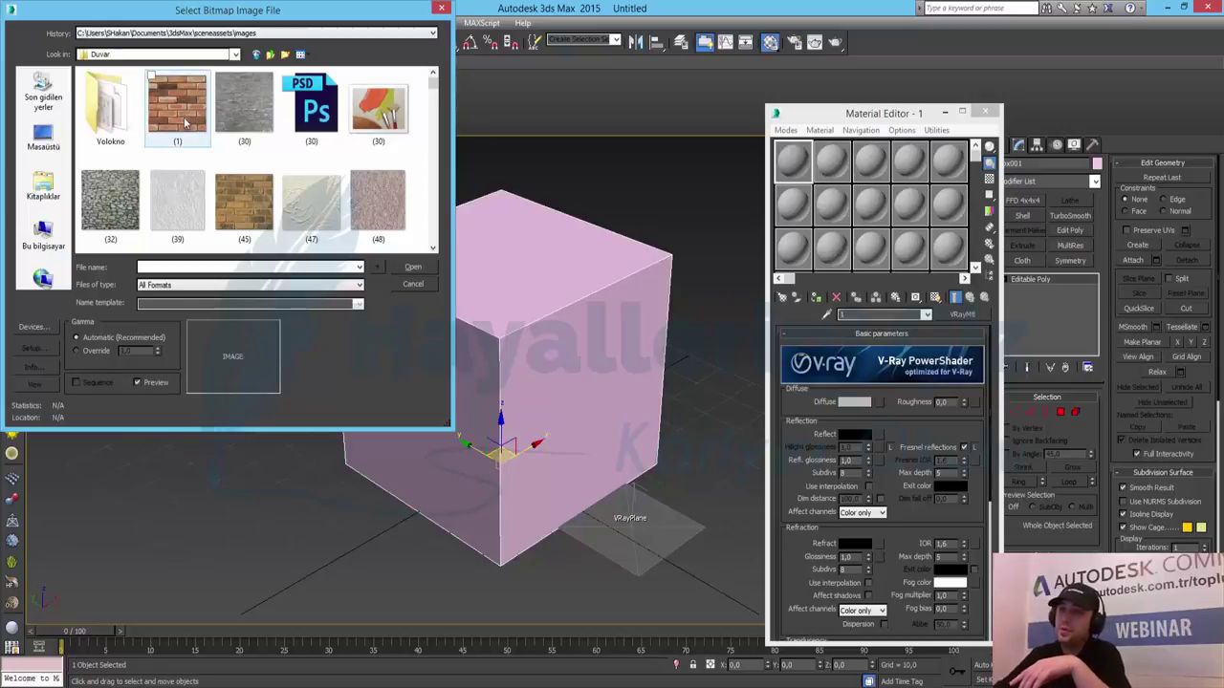
mouse_move(177, 105)
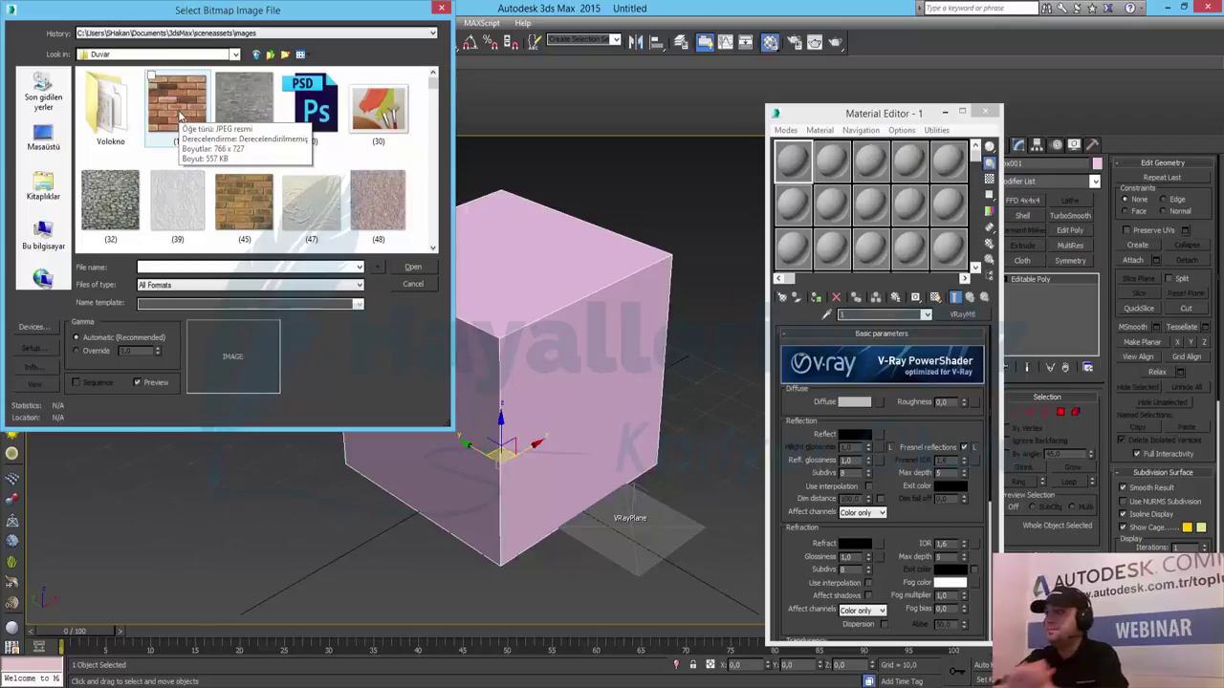
double_click(177, 106)
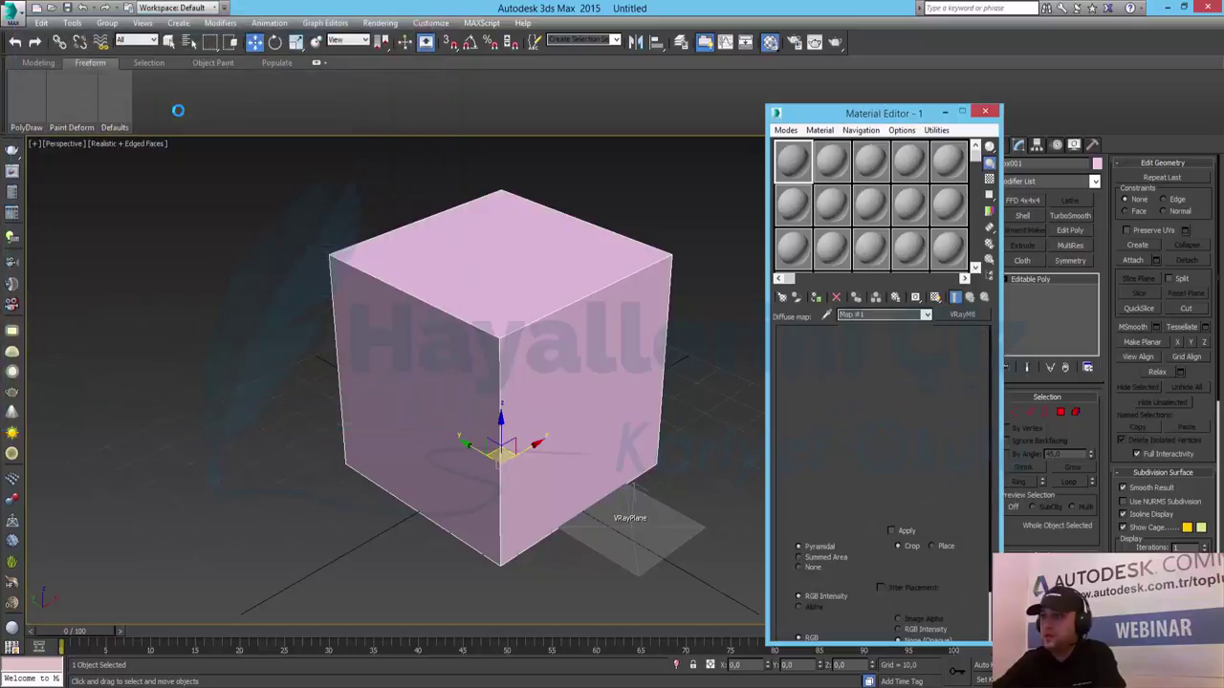
- Apply the brick material to the cube's top polygon and show its texture in the viewport
left_click(1061, 413)
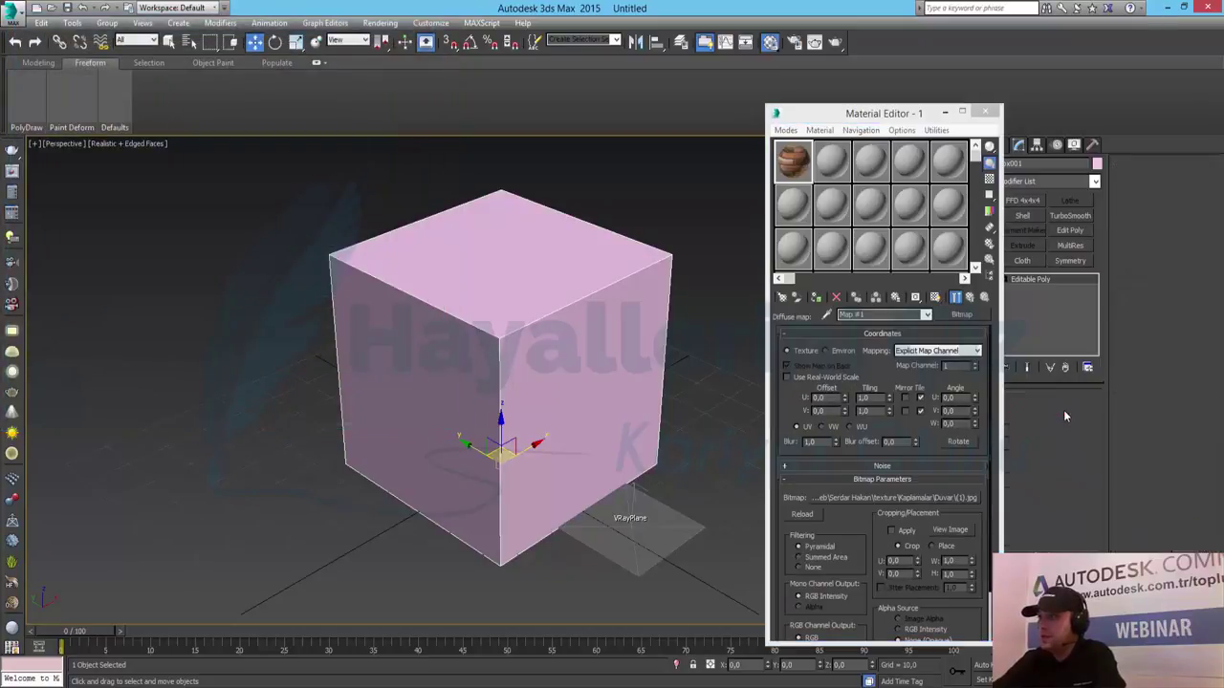
left_click(547, 284)
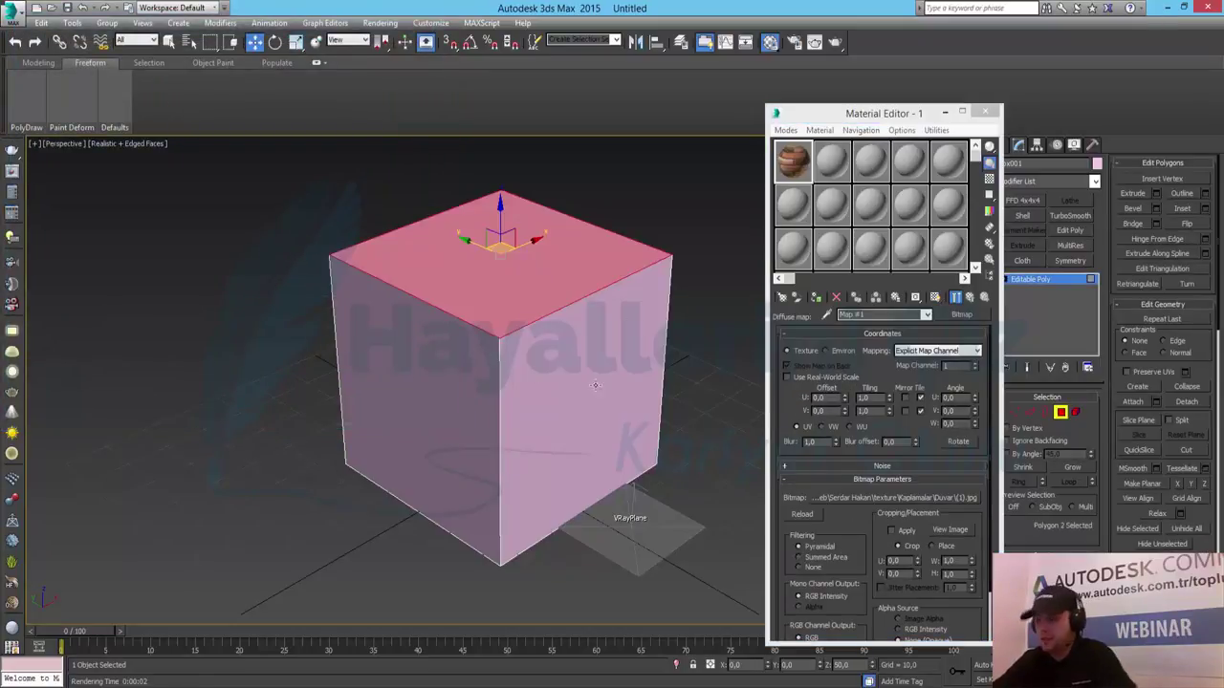
middle_click_drag(574, 347, 574, 390, "alt")
left_click(816, 298)
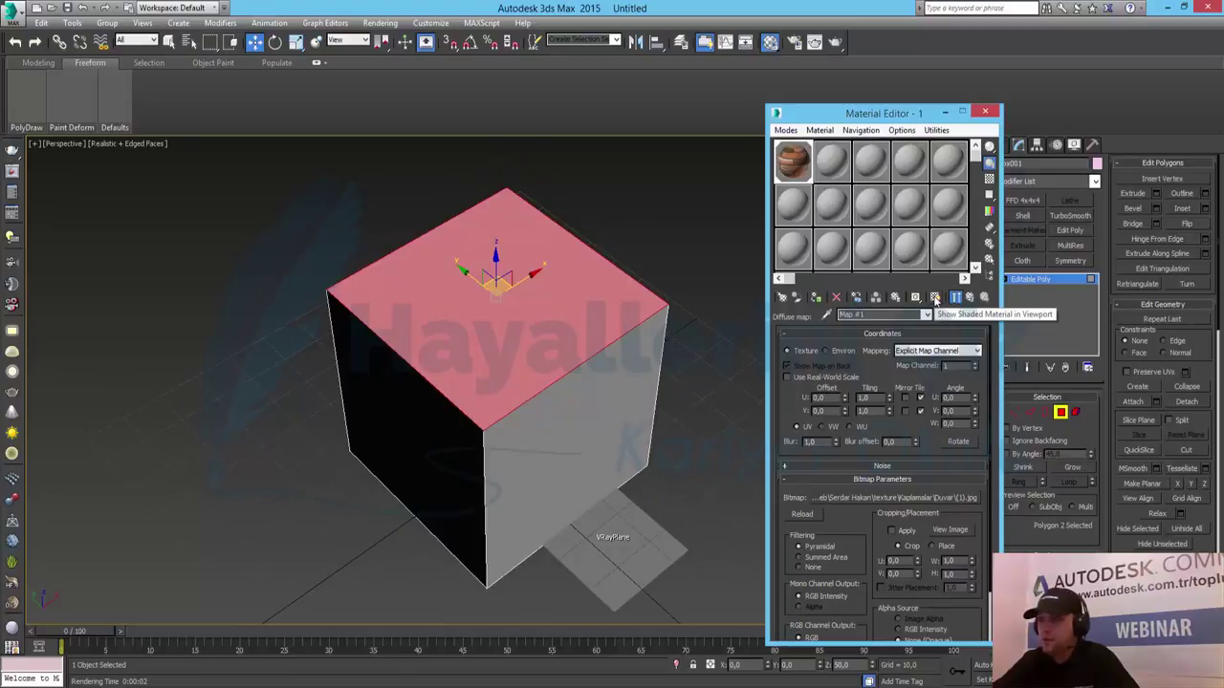
left_click(936, 298)
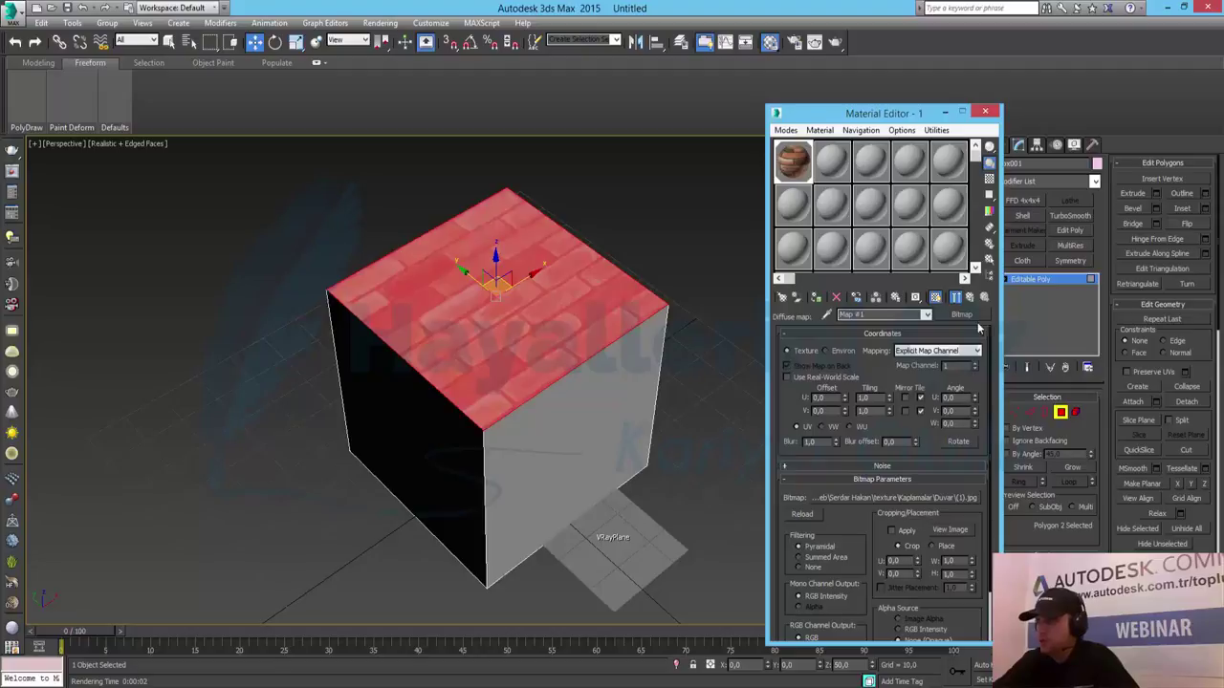
left_click(969, 299)
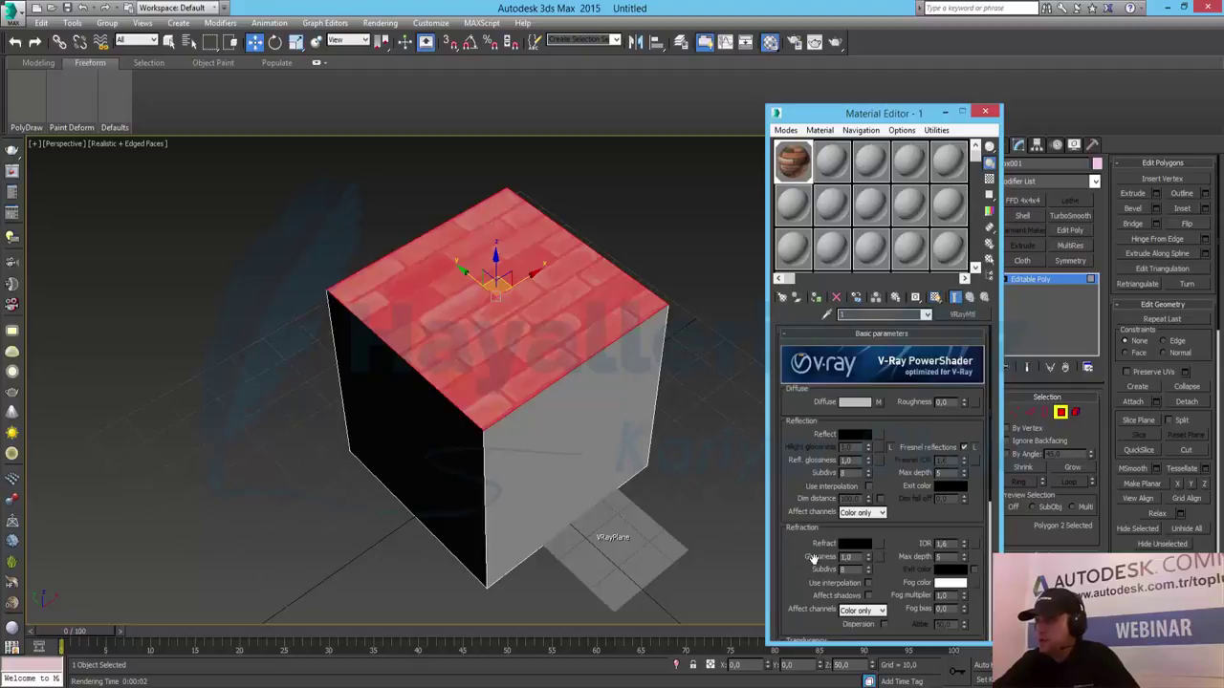
- Copy the brick diffuse map into the Bump slot as Map #2 and open its Output rollout
scroll(803, 461, "down", 3)
scroll(803, 461, "down", 3)
scroll(878, 590, "down", 3)
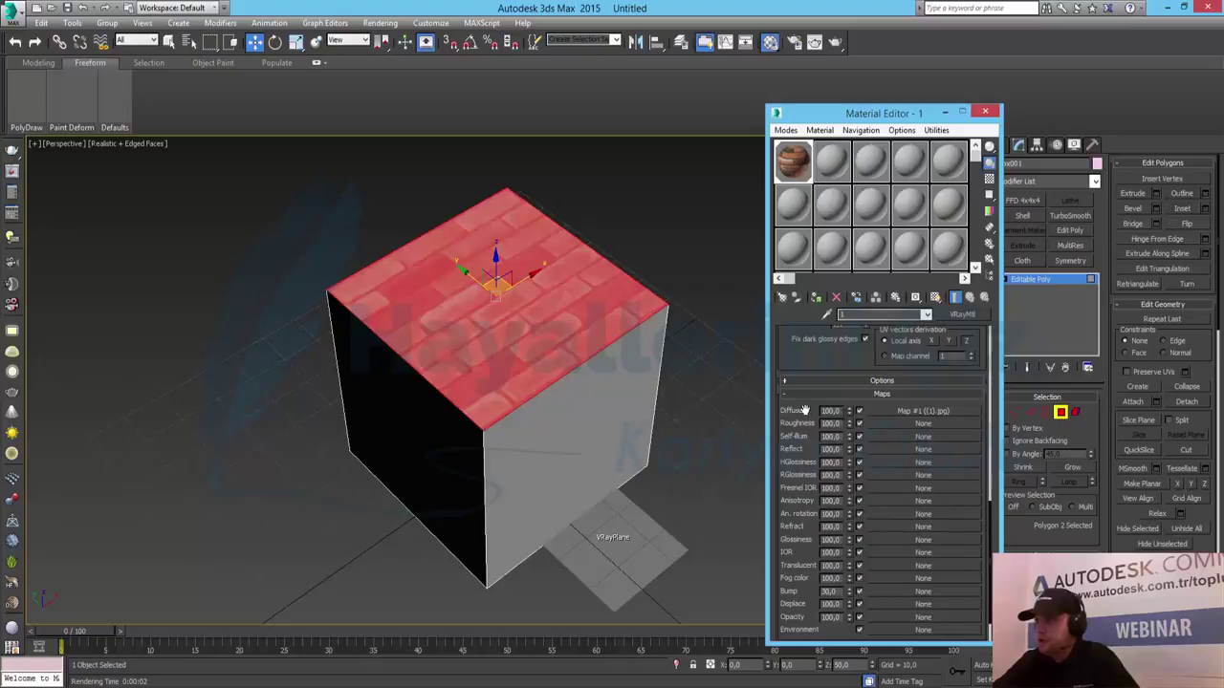
left_click_drag(924, 411, 888, 592)
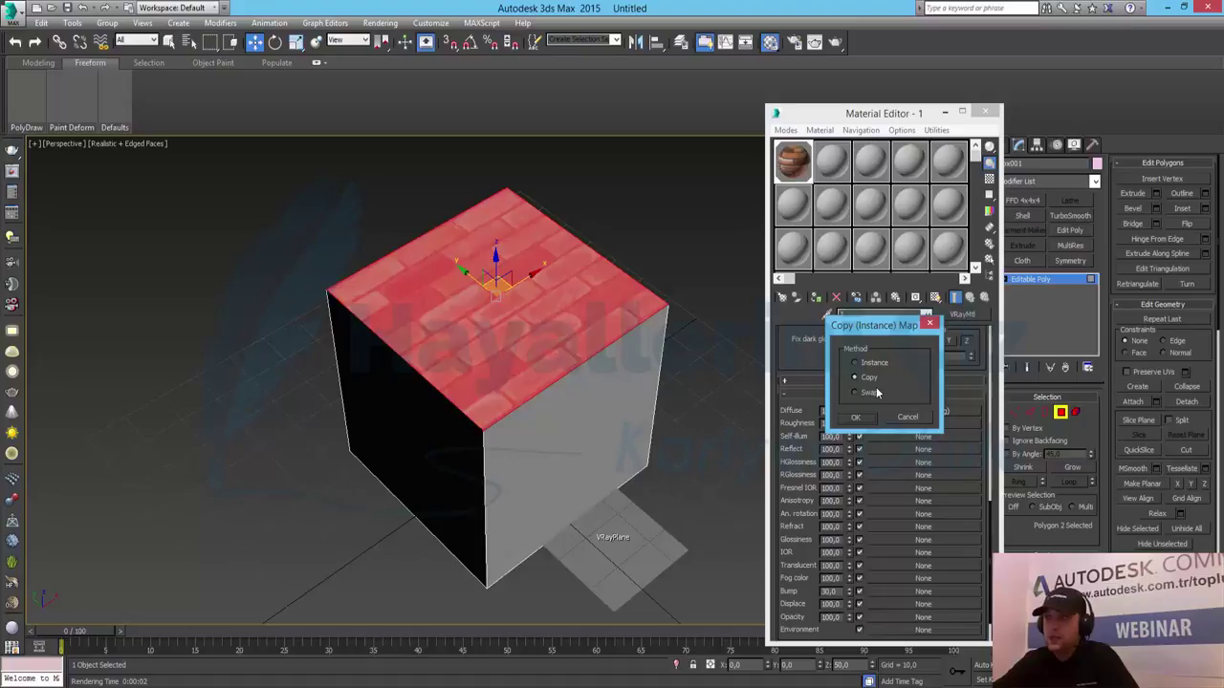
left_click(860, 417)
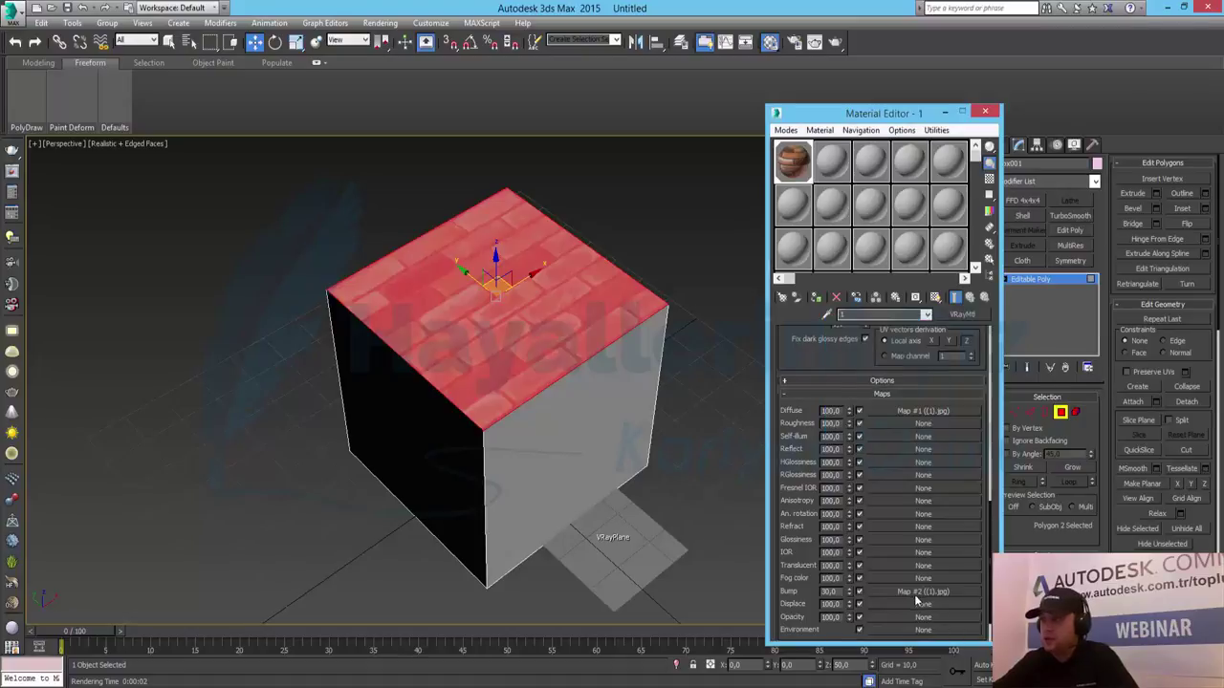
left_click(918, 593)
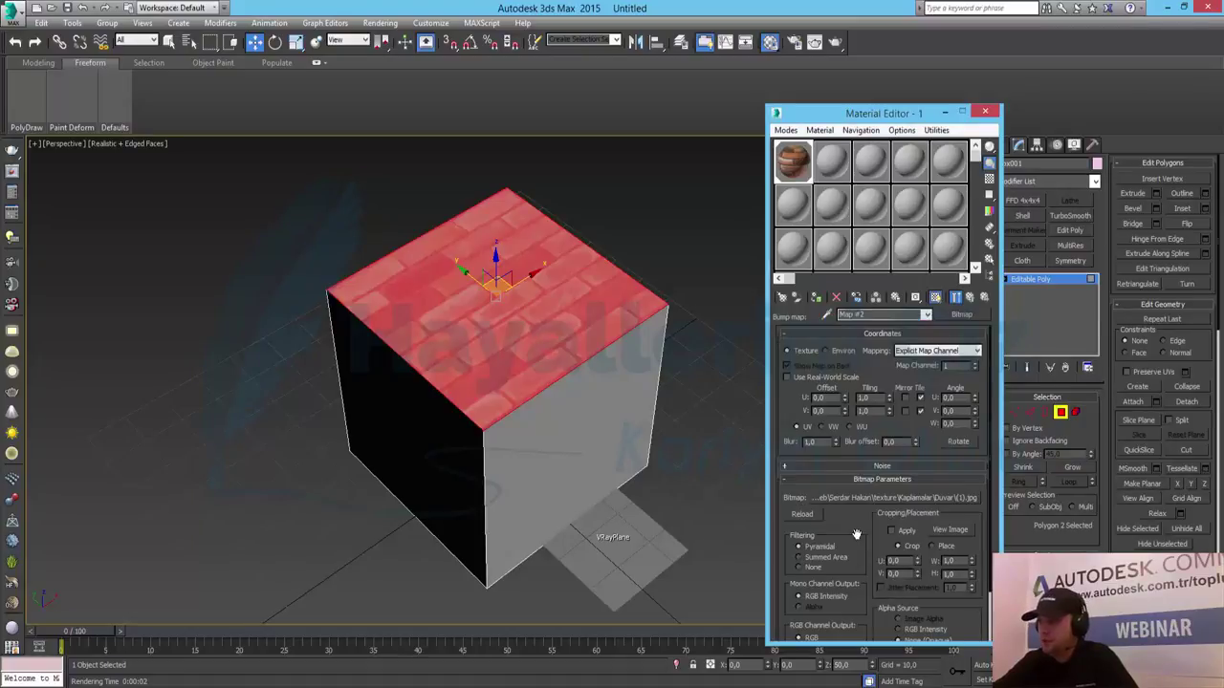
scroll(857, 535, "down", 1)
scroll(860, 542, "down", 1)
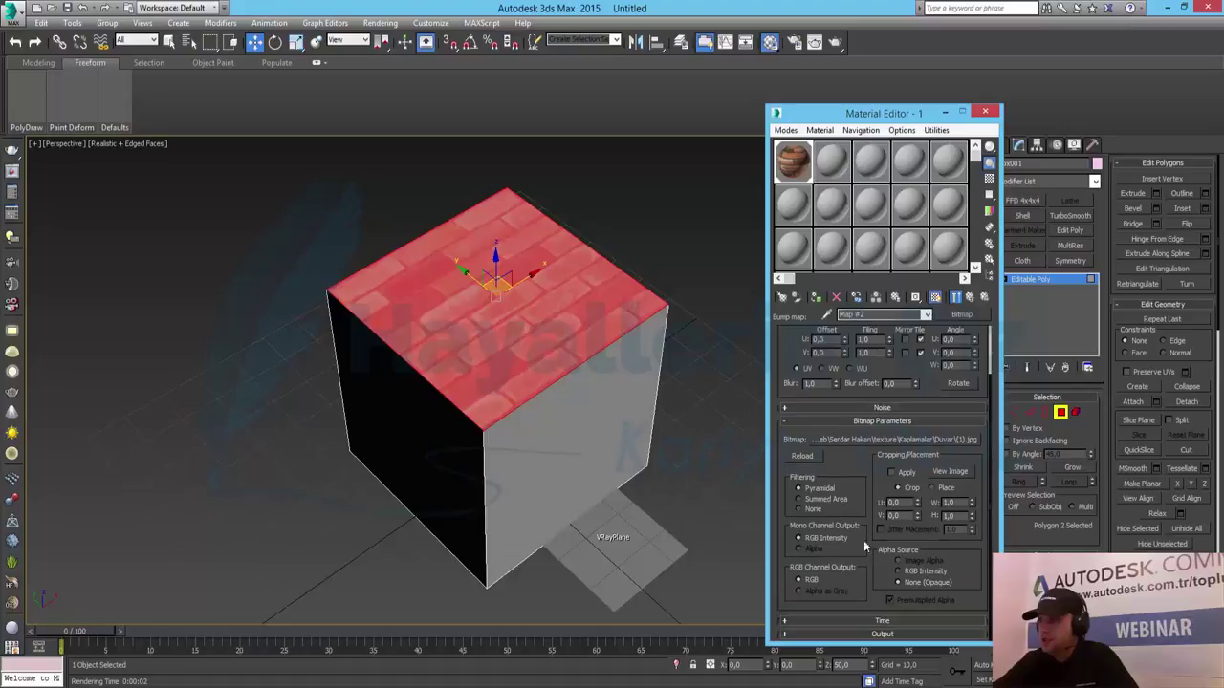
left_click(899, 635)
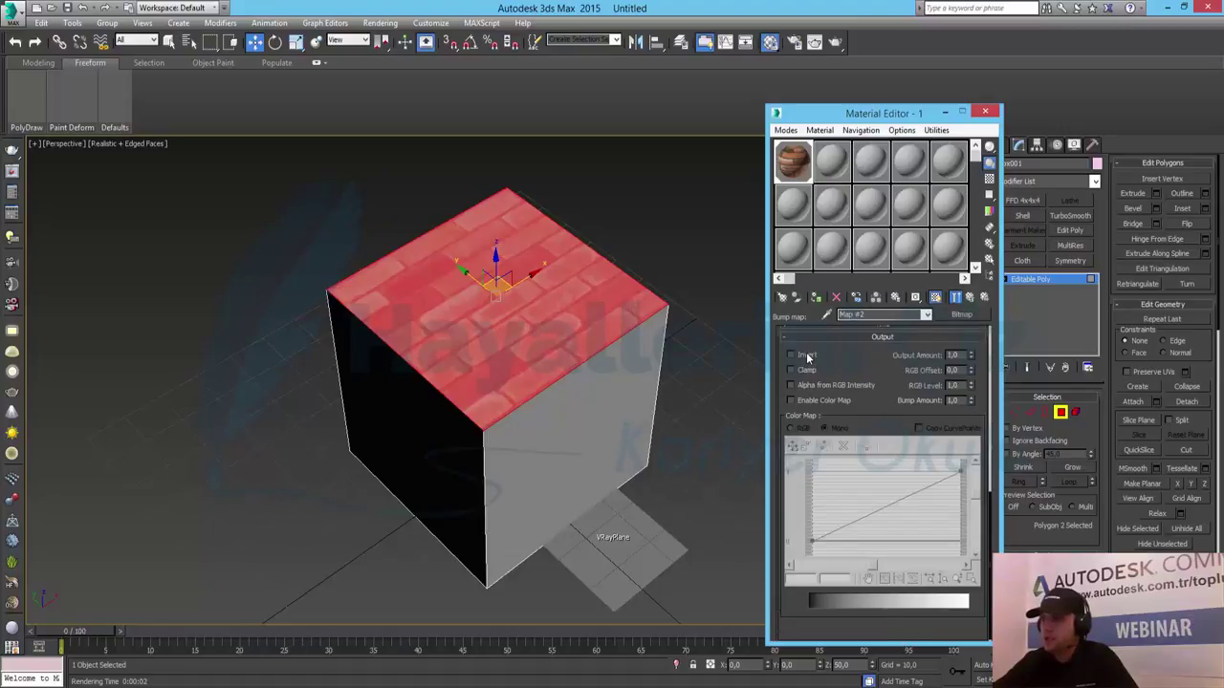
- Check the enlarged material preview, leave Invert checked on the bump map, and close the render window
double_click(793, 159)
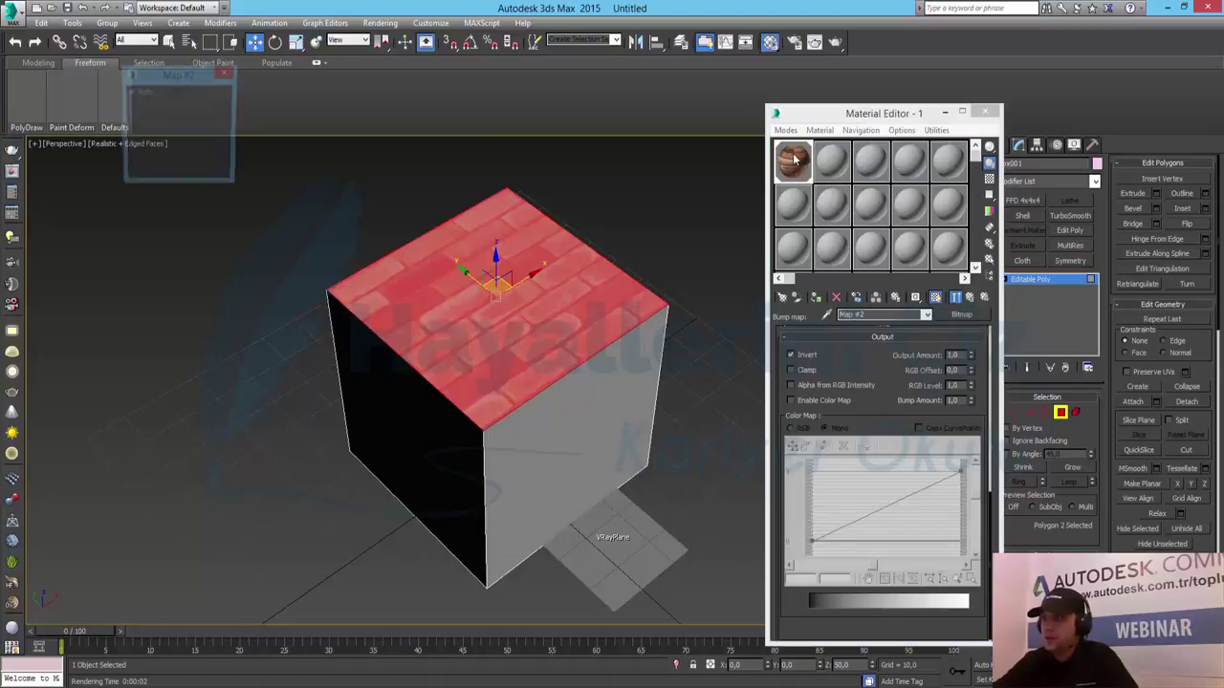
mouse_move(236, 188)
left_mouse_down()
mouse_move(466, 425)
mouse_move(512, 435)
left_mouse_up()
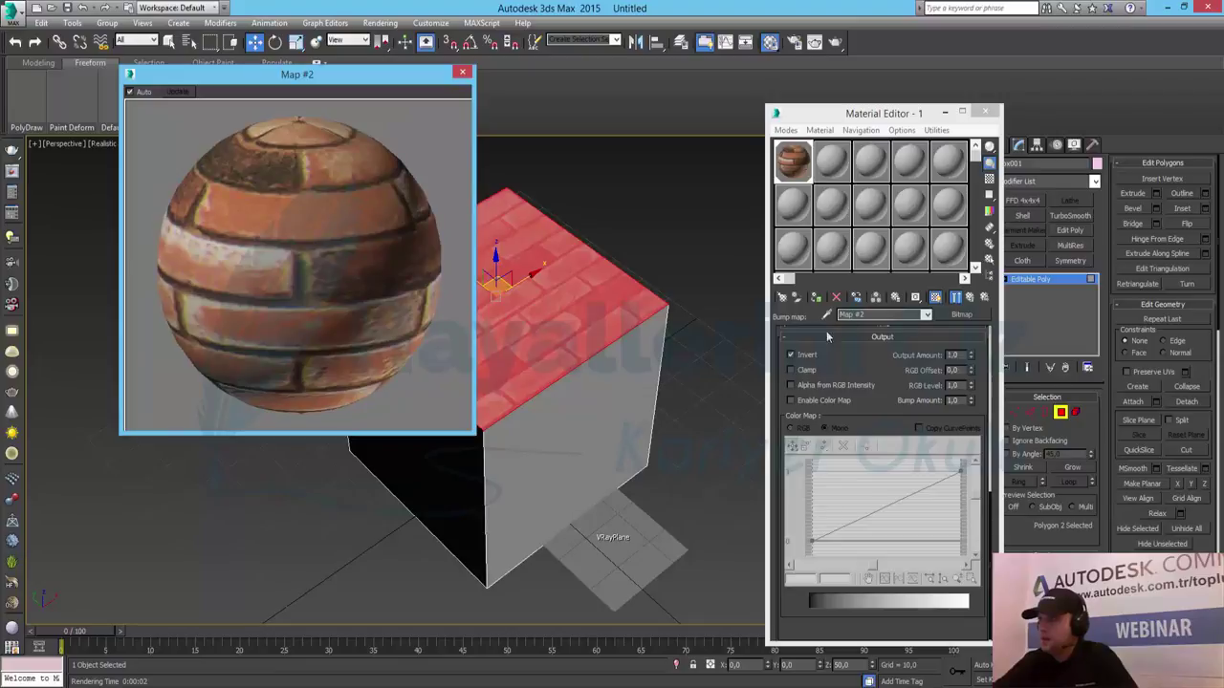
left_click(801, 357)
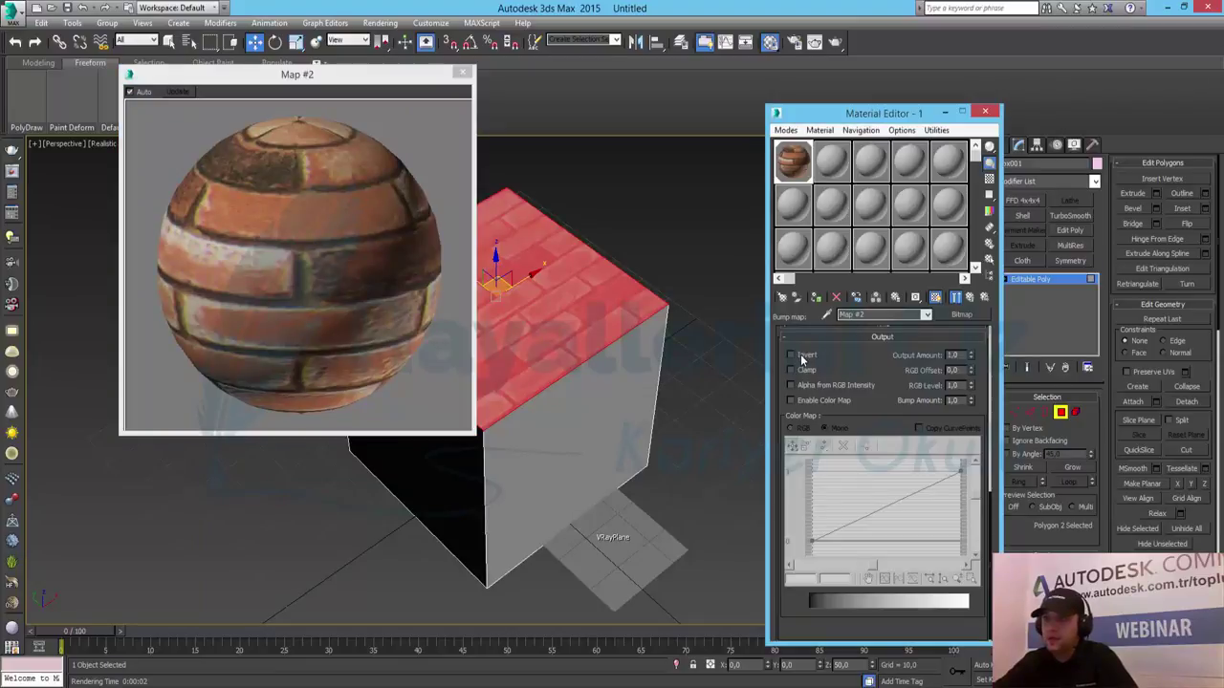
left_click(801, 355)
left_click(801, 355)
left_click(800, 355)
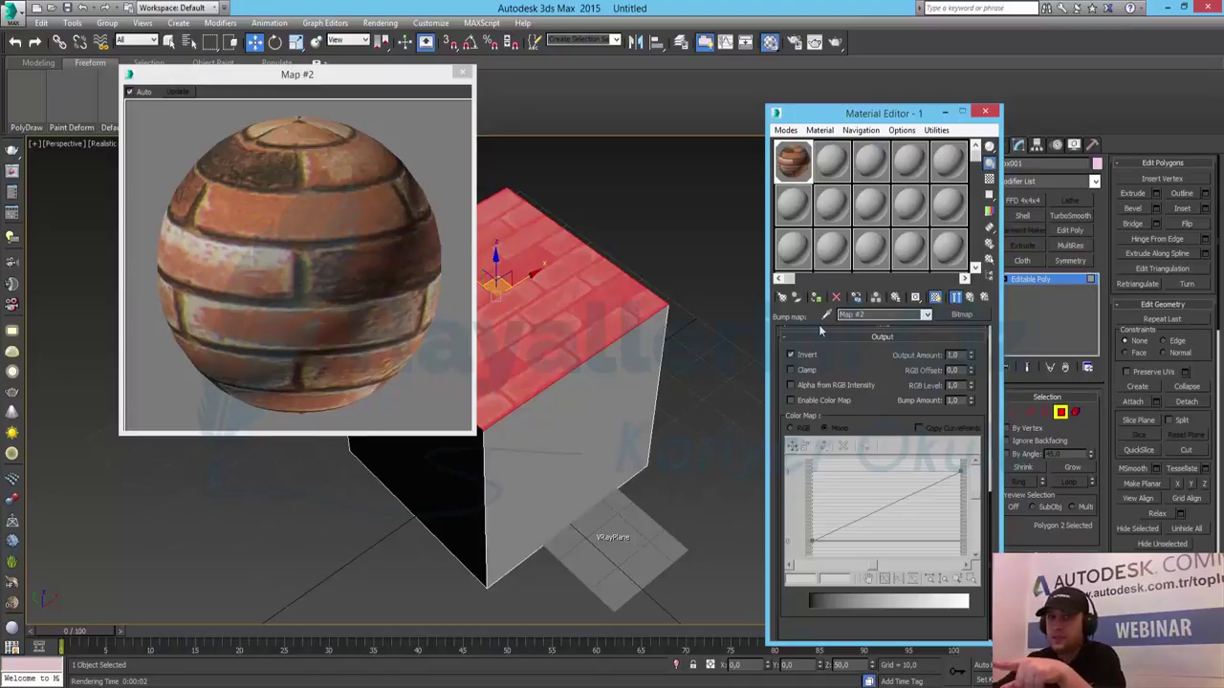
left_click(970, 299)
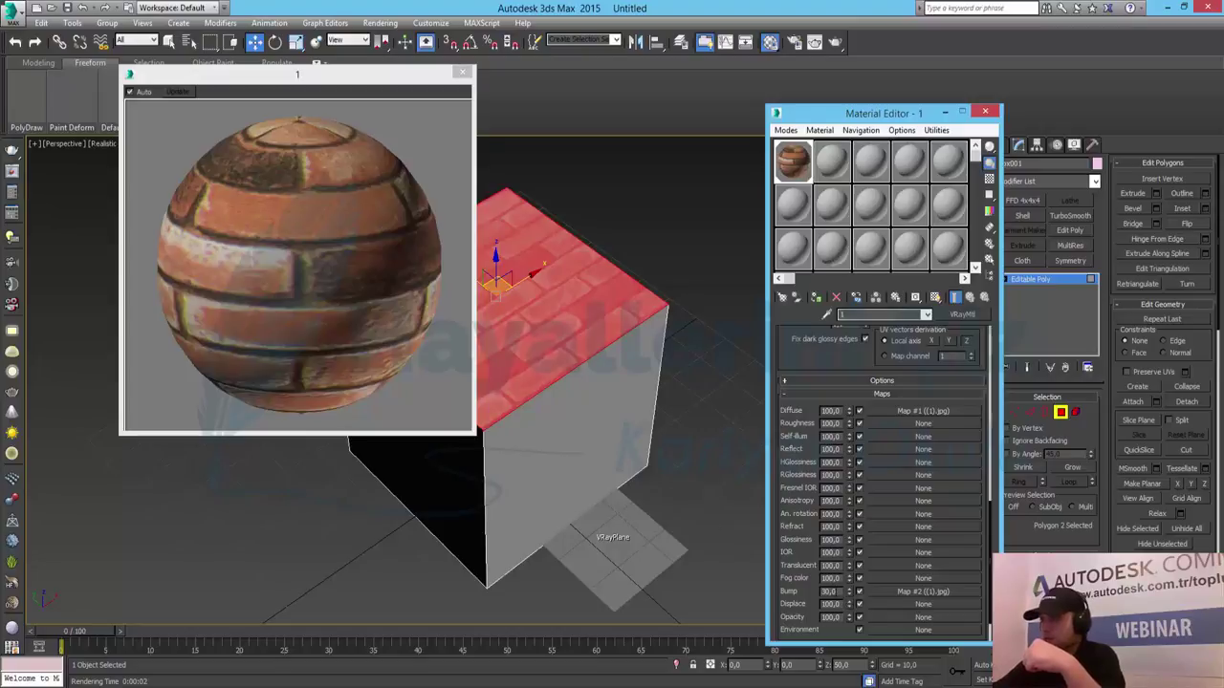
left_click(463, 72)
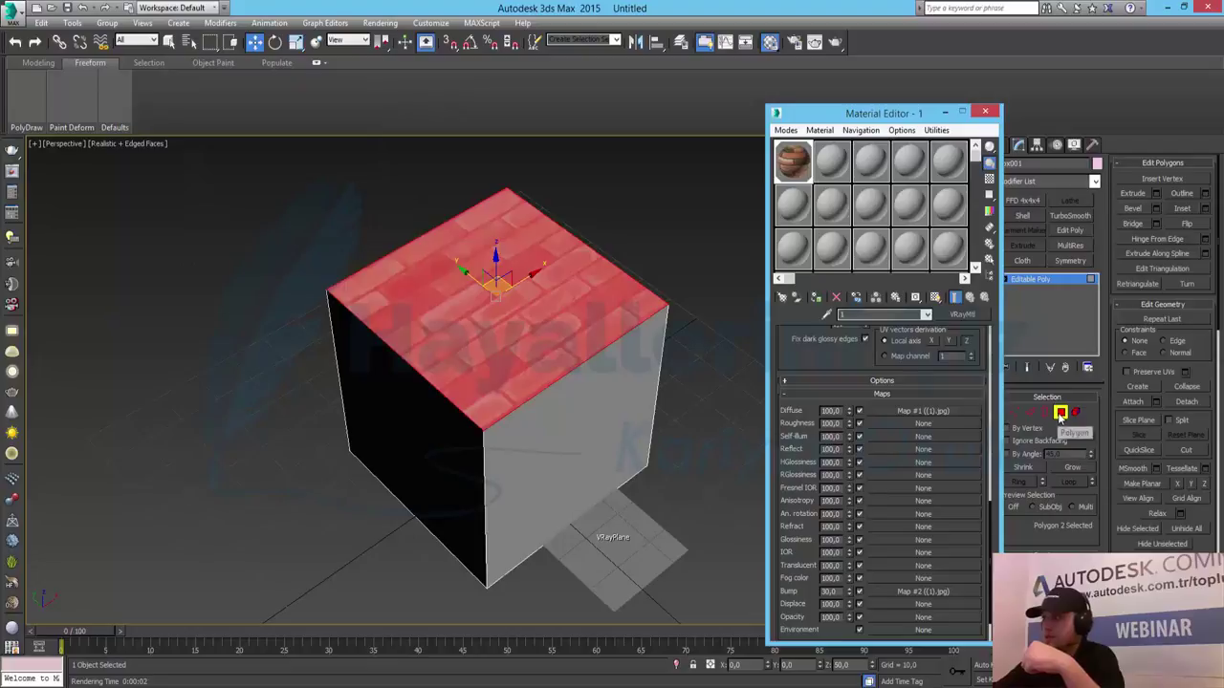
- Exit Polygon mode, name the second sample slot 2, and make it a VRayMtl
left_click(1062, 413)
left_click(811, 153)
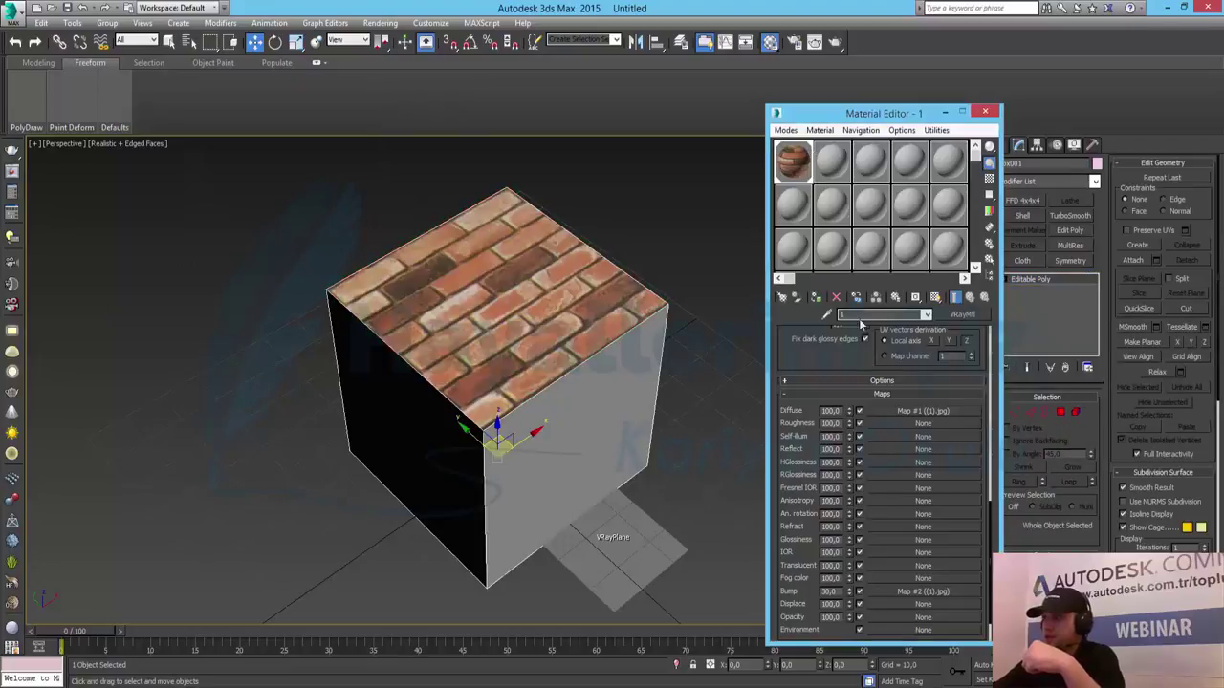
left_click(831, 161)
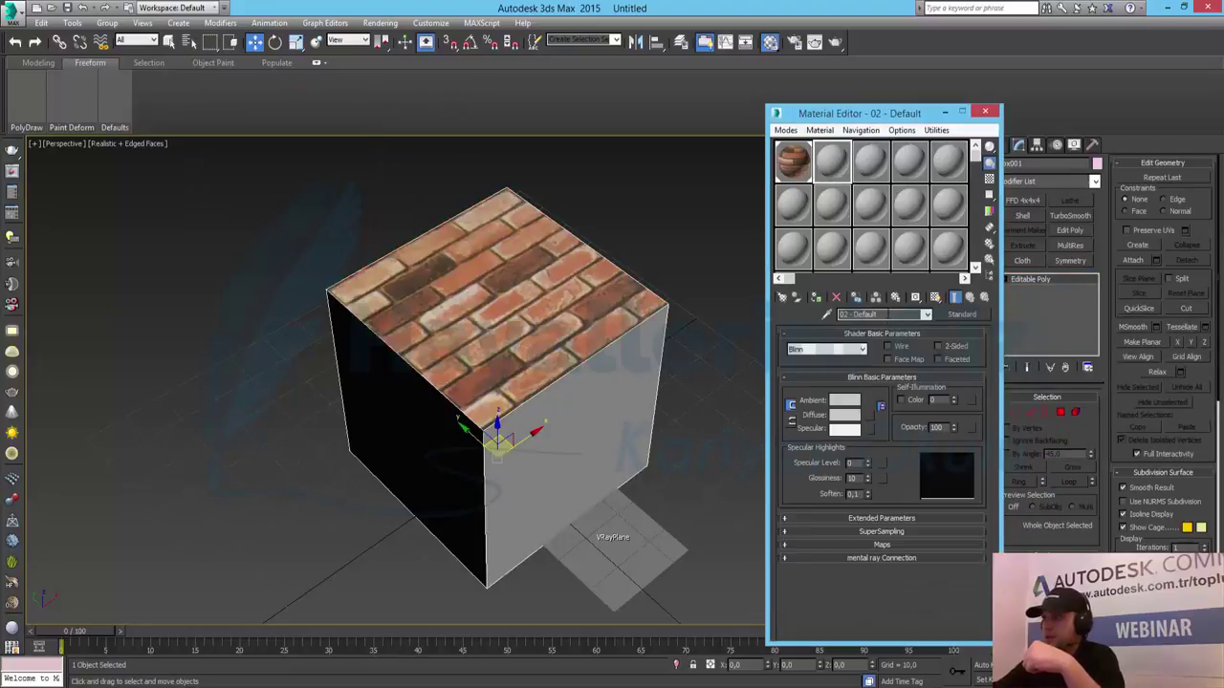
type("2")
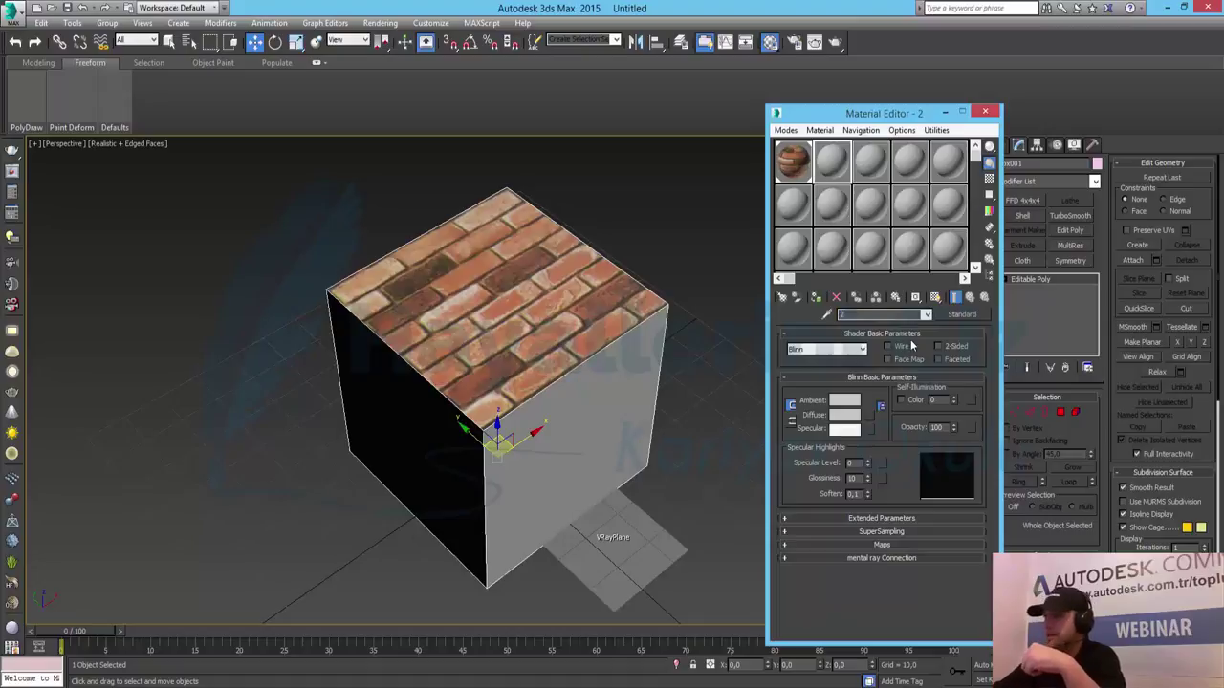
left_click(968, 314)
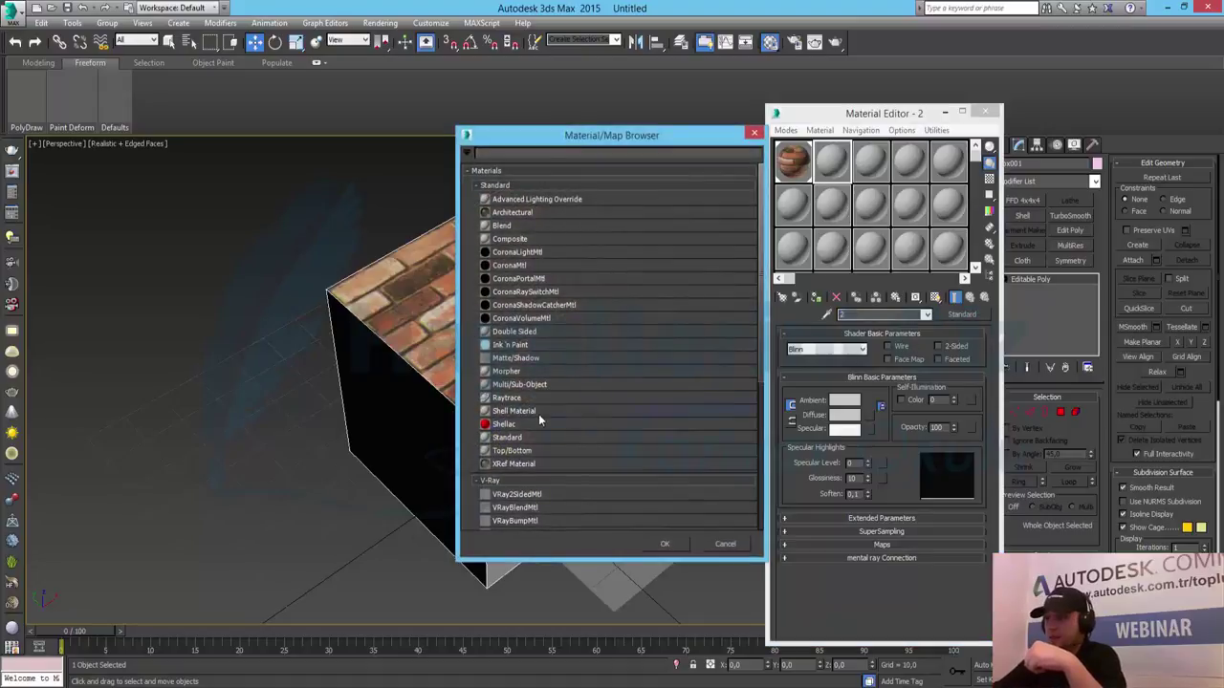
scroll(540, 428, "down", 2)
scroll(540, 429, "down", 2)
scroll(532, 465, "down", 2)
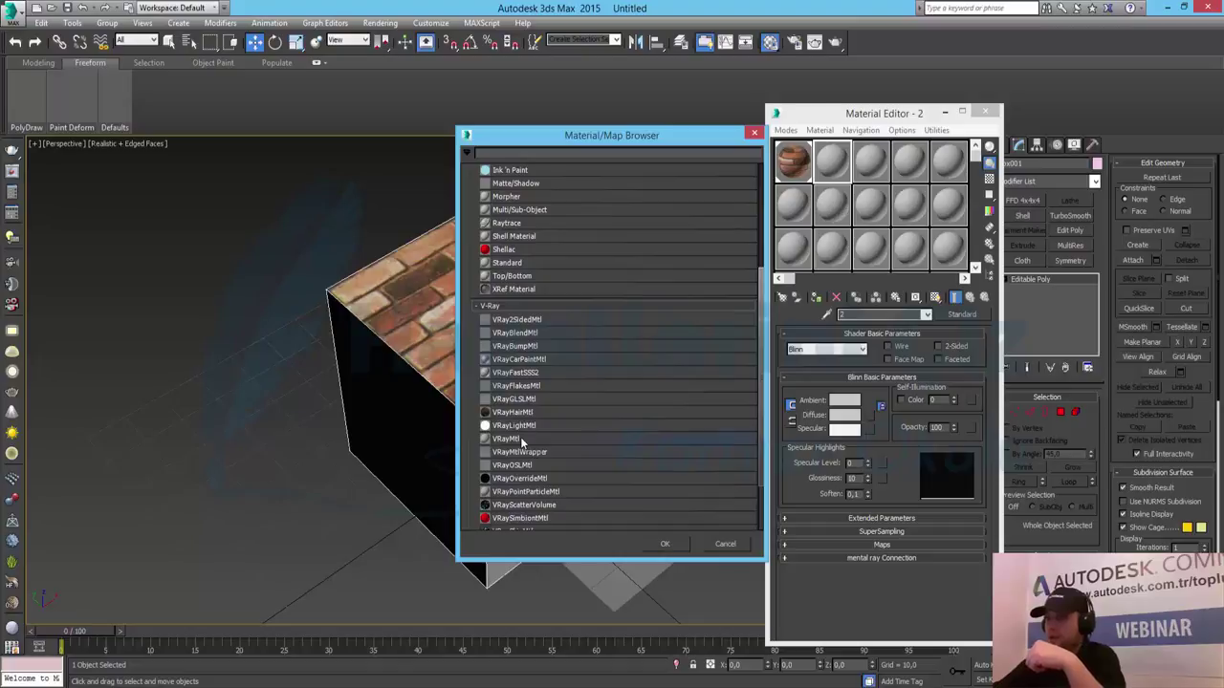
double_click(526, 492)
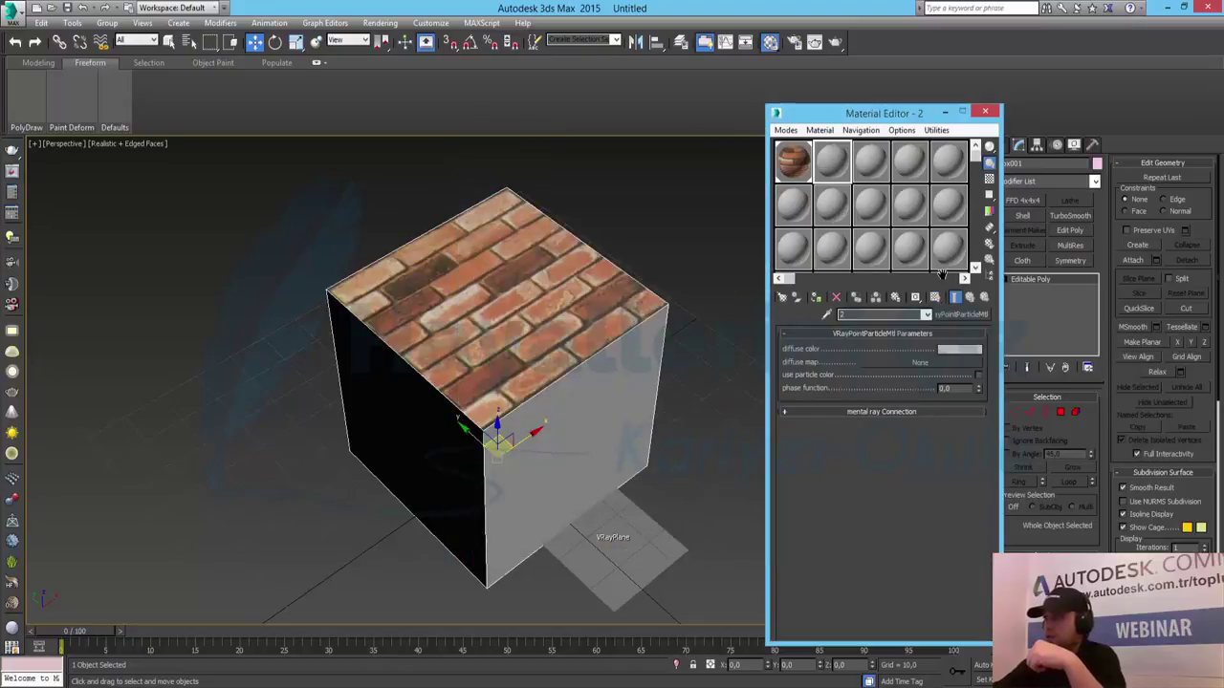
left_click(966, 314)
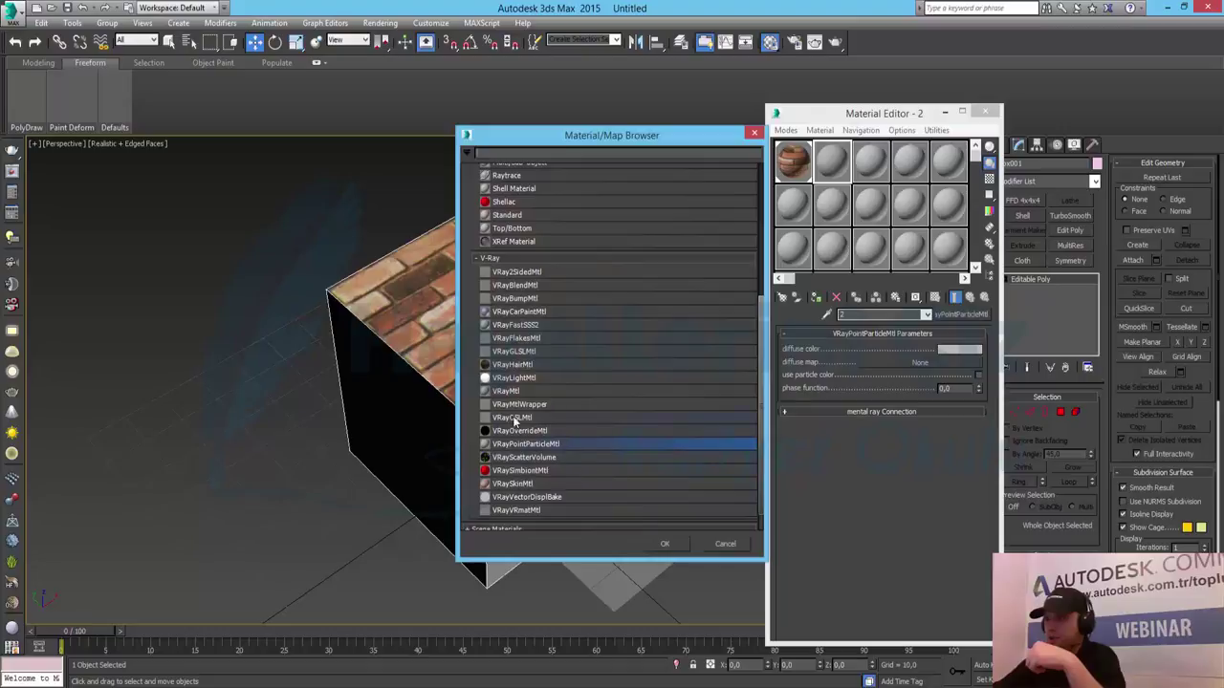
double_click(514, 391)
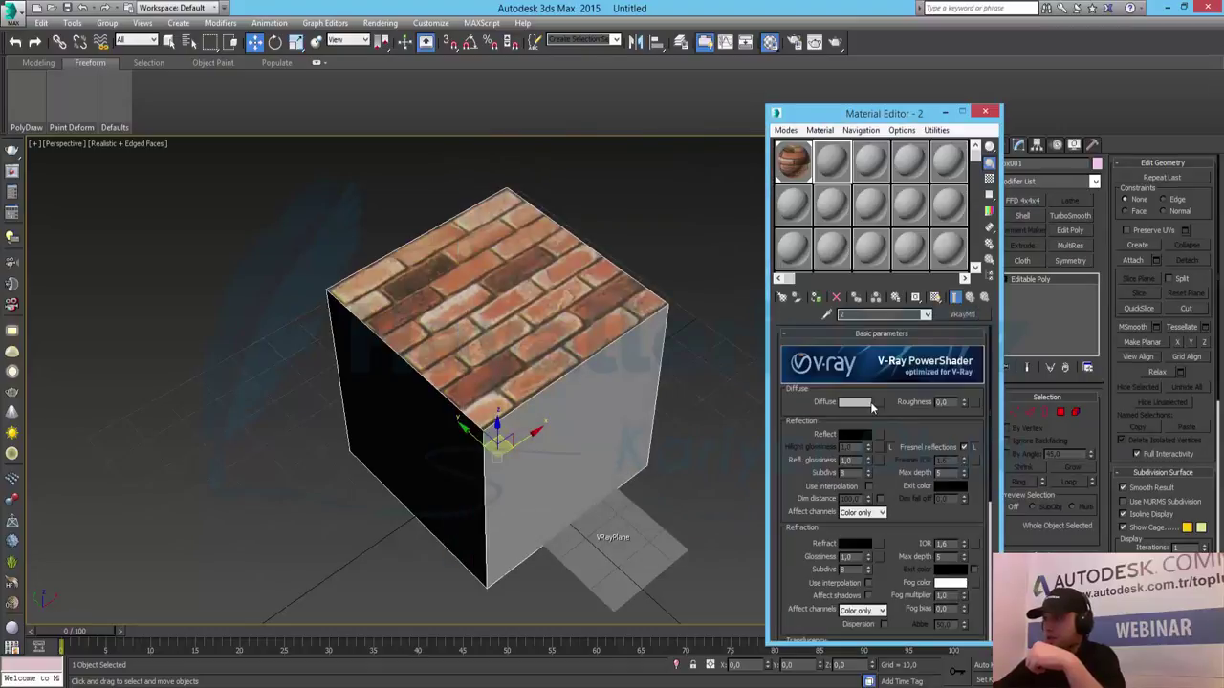
- Load (47).jpg from the Duvar folder as material 2's Diffuse bitmap
left_click(872, 402)
scroll(549, 231, "down", 3)
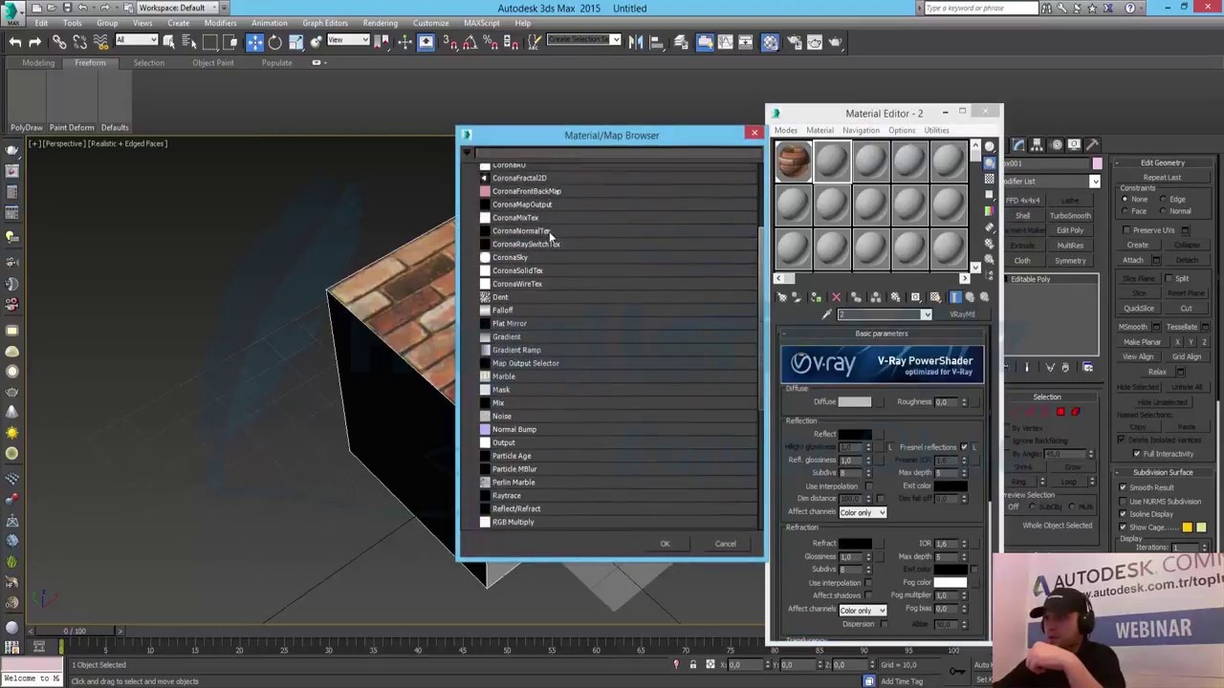
scroll(550, 231, "down", 3)
scroll(551, 231, "up", 3)
double_click(516, 199)
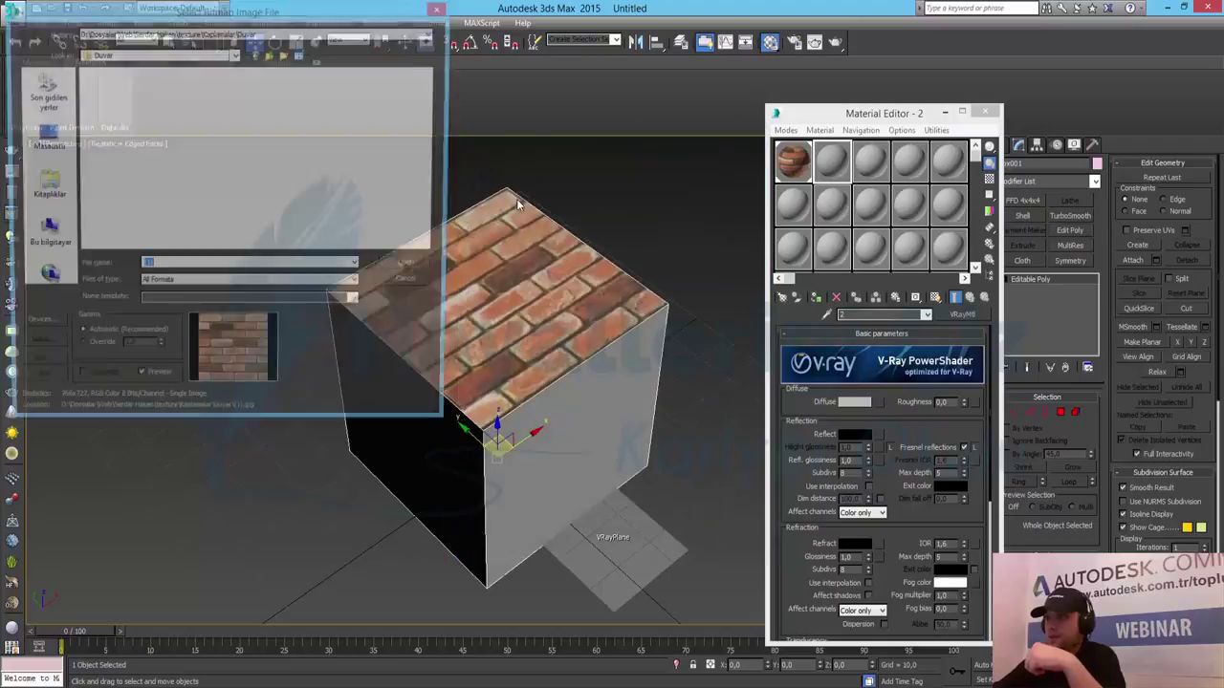
left_click(238, 206)
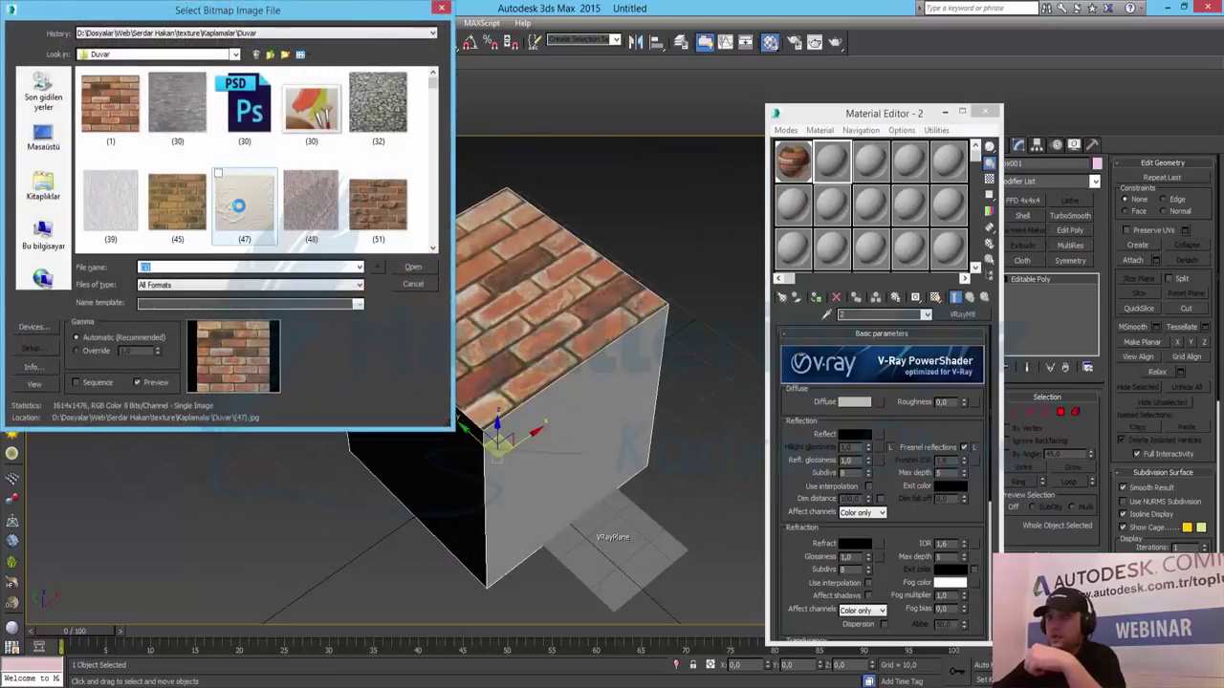
double_click(238, 206)
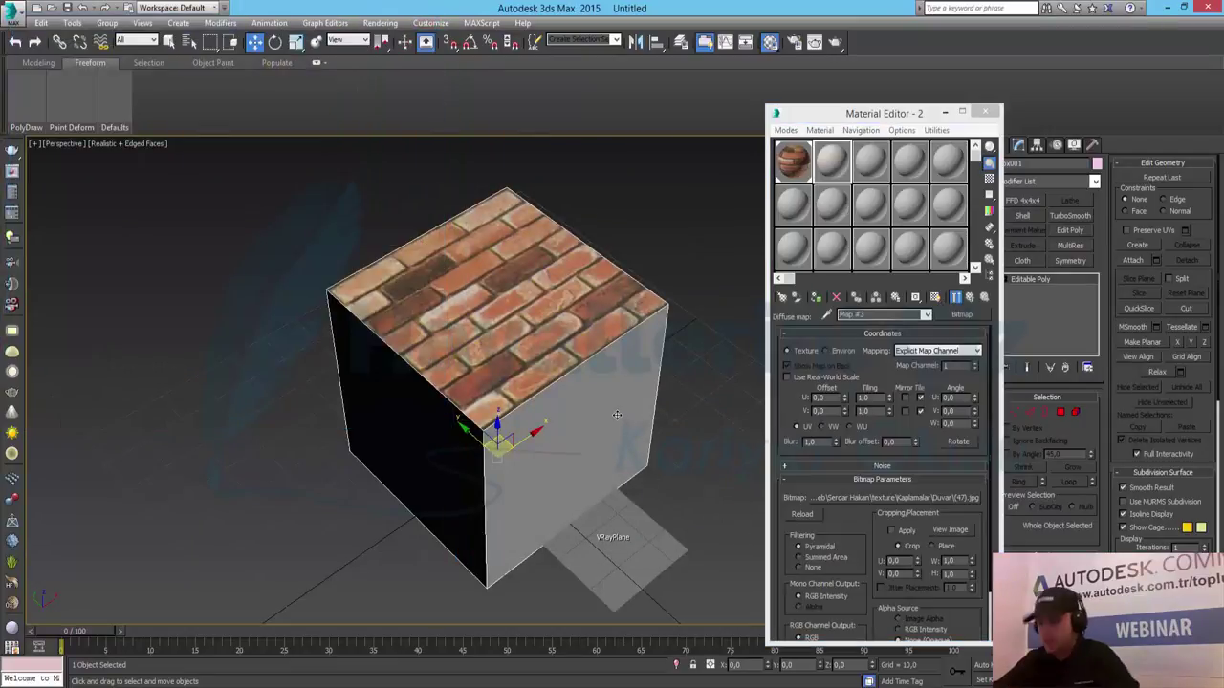
- Assign material 2 to the box's front polygon and show its wall texture in the viewport
middle_click_drag(631, 414, 612, 373, "alt")
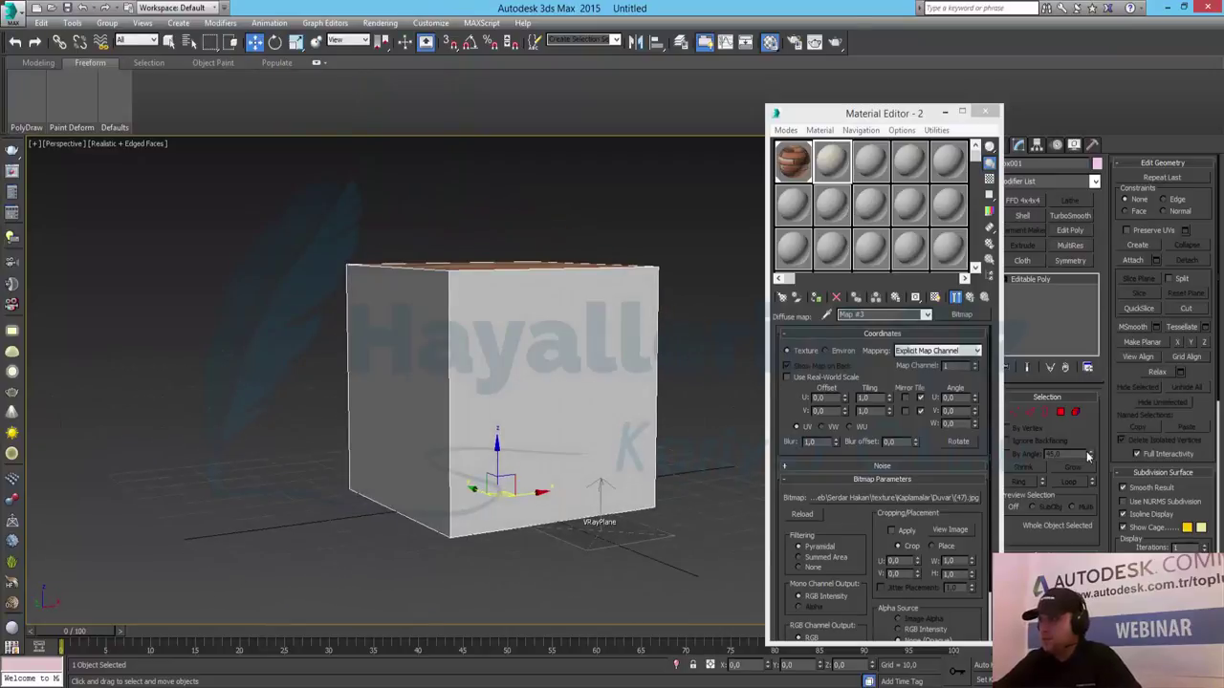
left_click(1061, 413)
left_click(552, 380)
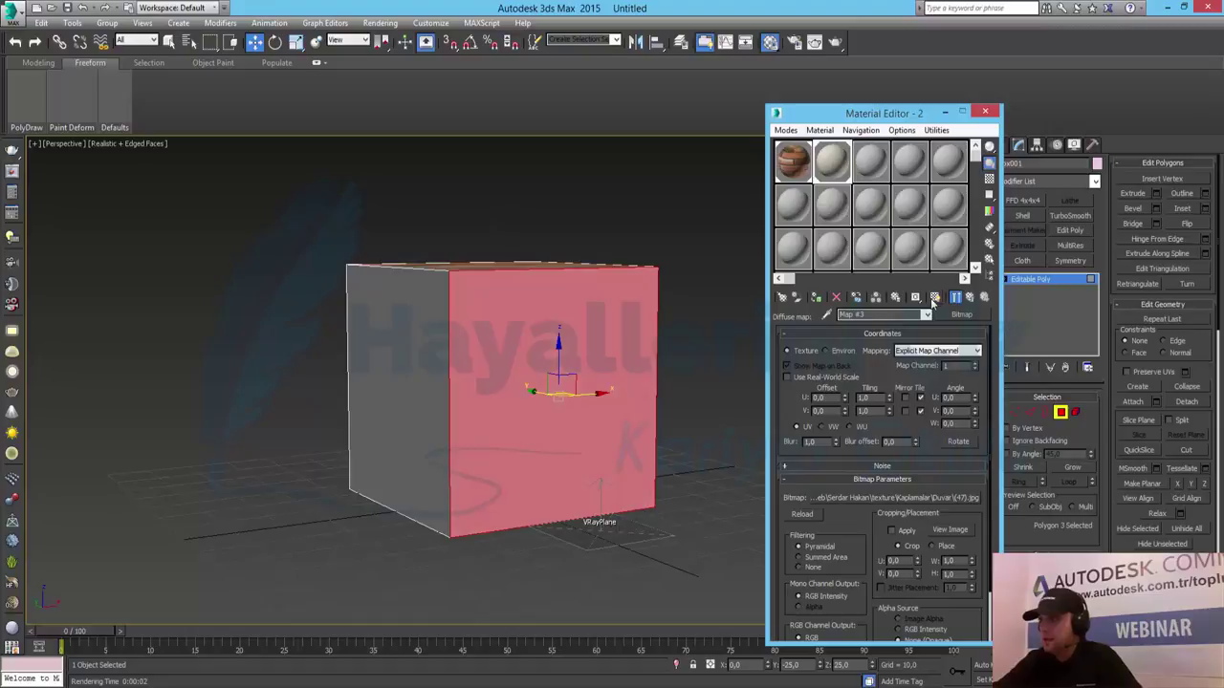
left_click(935, 299)
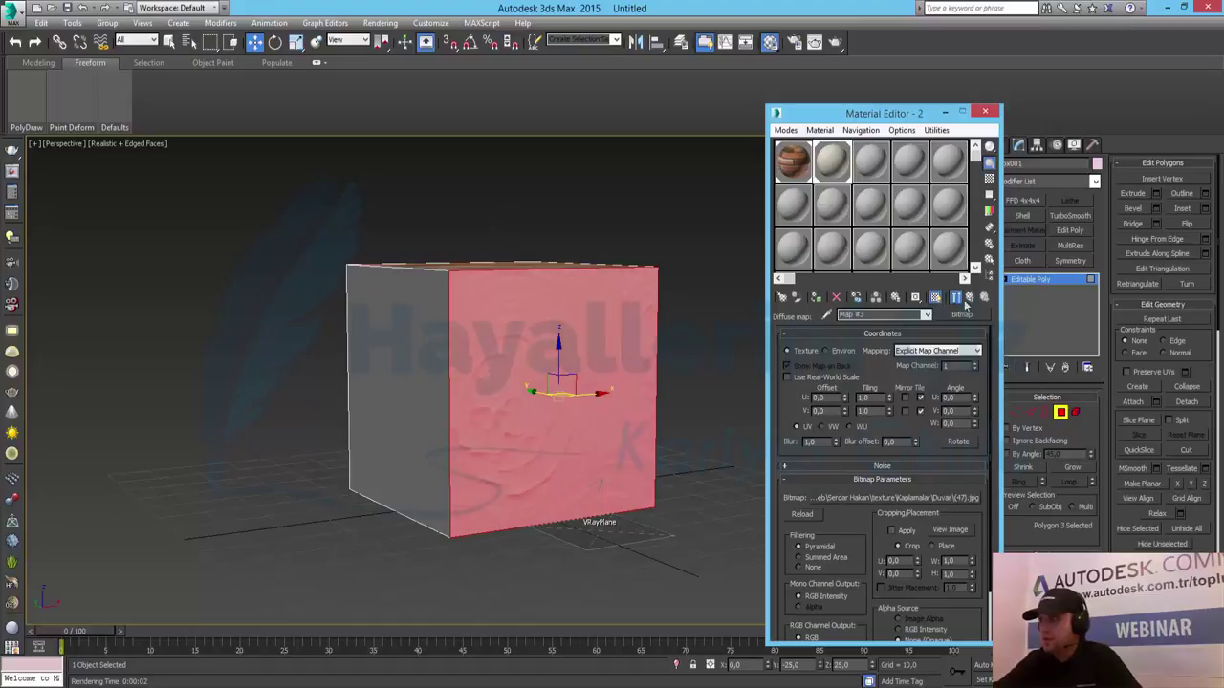
left_click(969, 298)
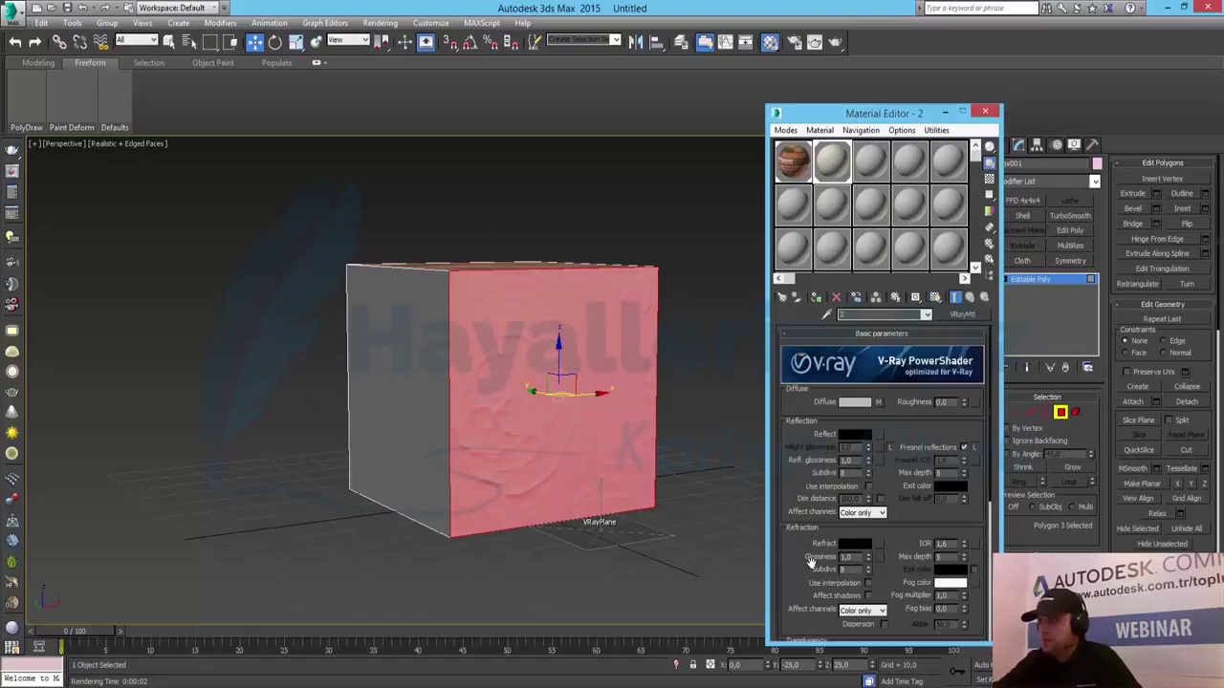
- Copy the diffuse wall texture into the Bump slot as an independent copy with Invert checked
scroll(942, 467, "down", 5)
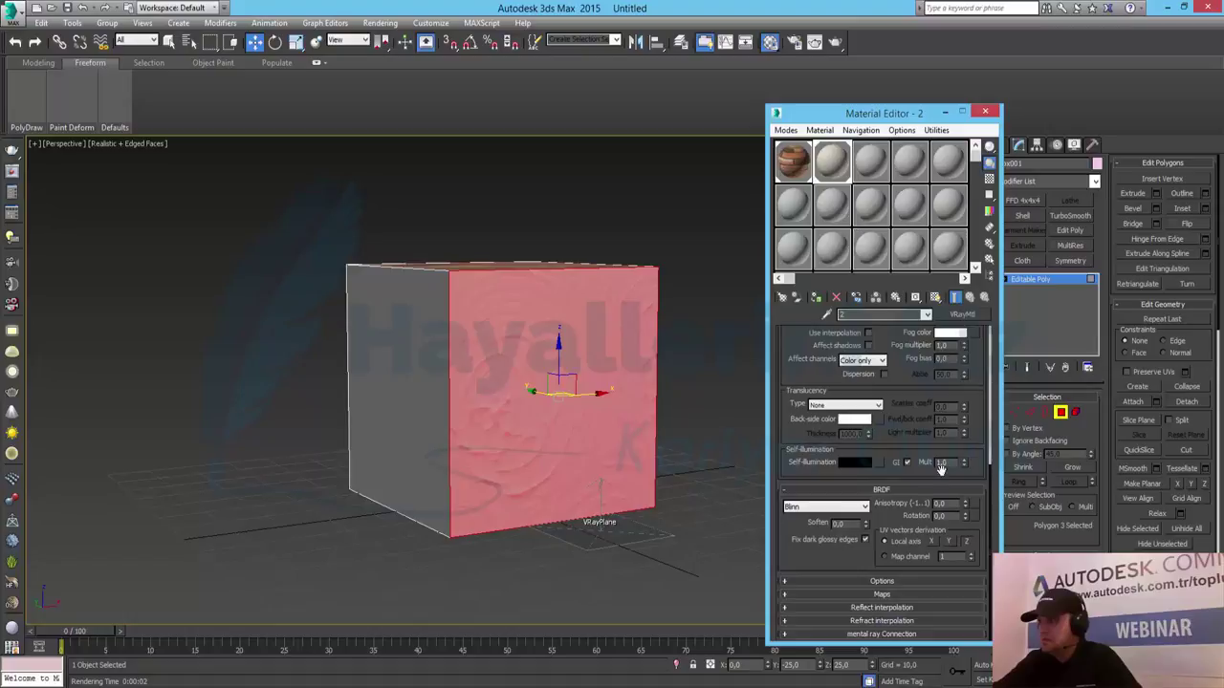
left_click(881, 490)
left_click(898, 593)
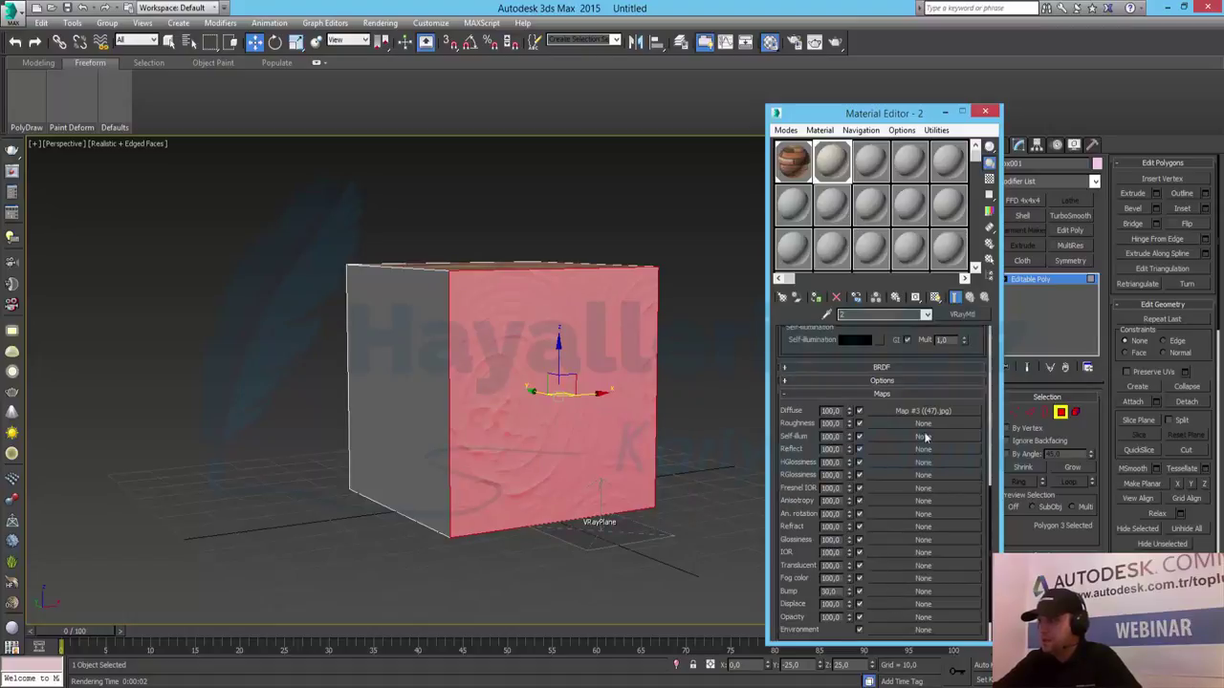
left_click_drag(923, 411, 888, 591)
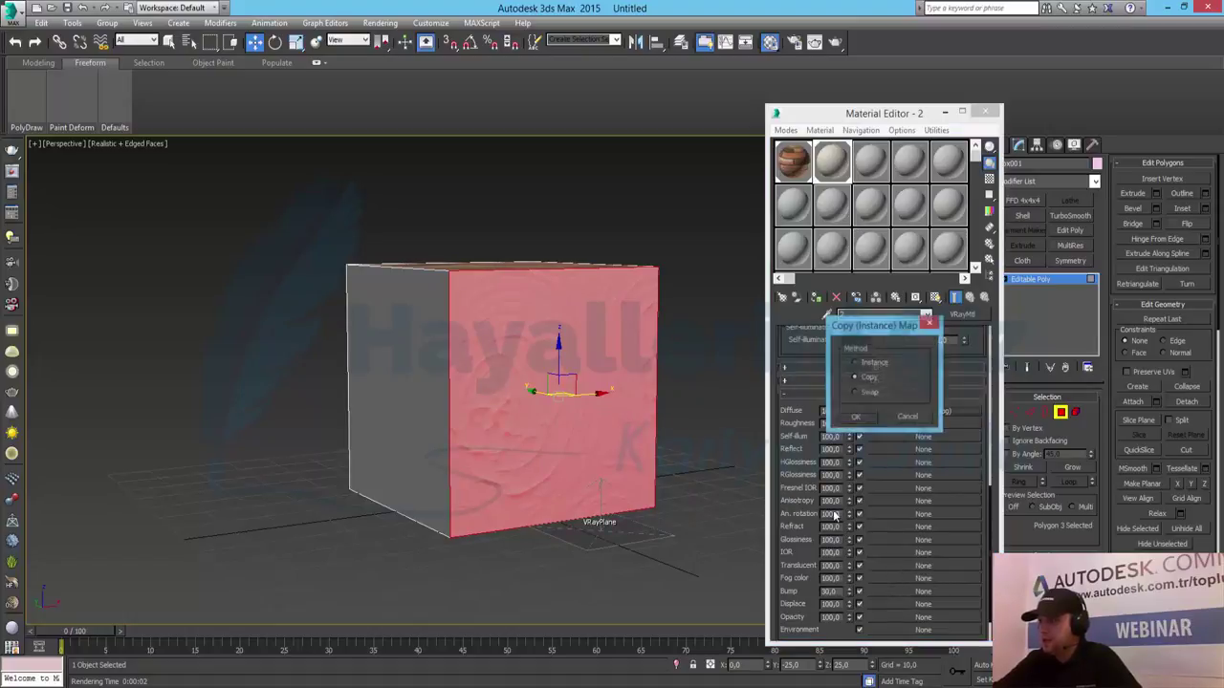
left_click(856, 417)
left_click(923, 591)
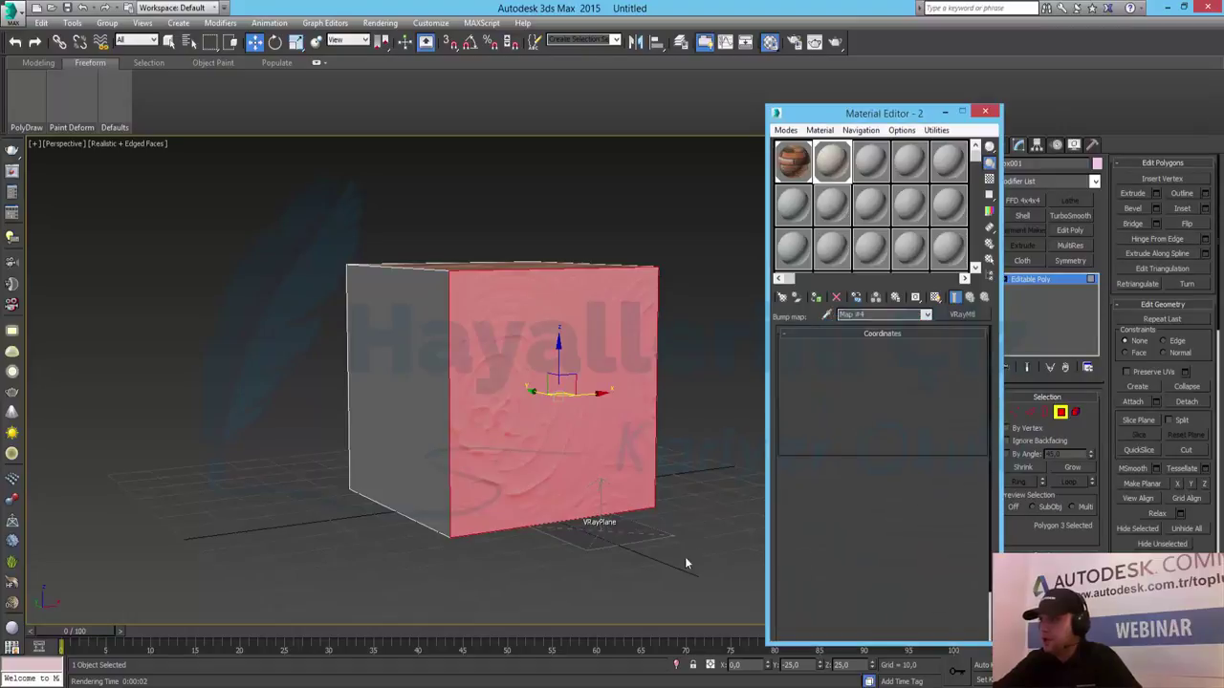
scroll(874, 554, "down", 2)
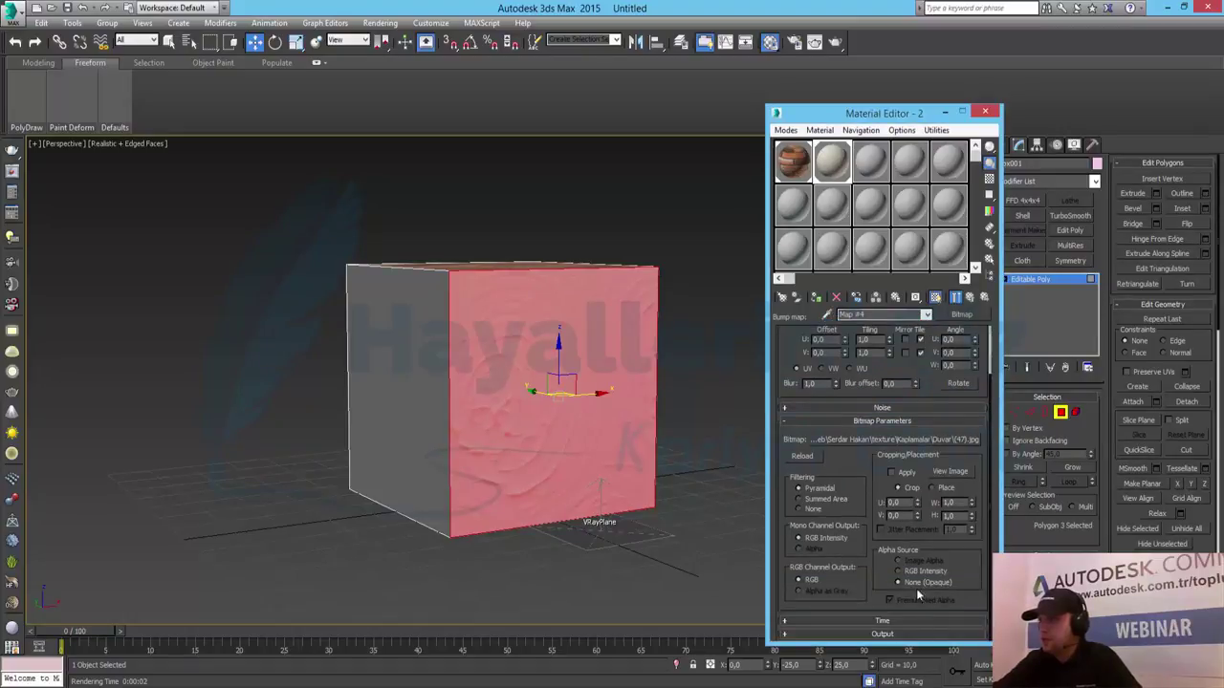
left_click(892, 635)
left_click(802, 356)
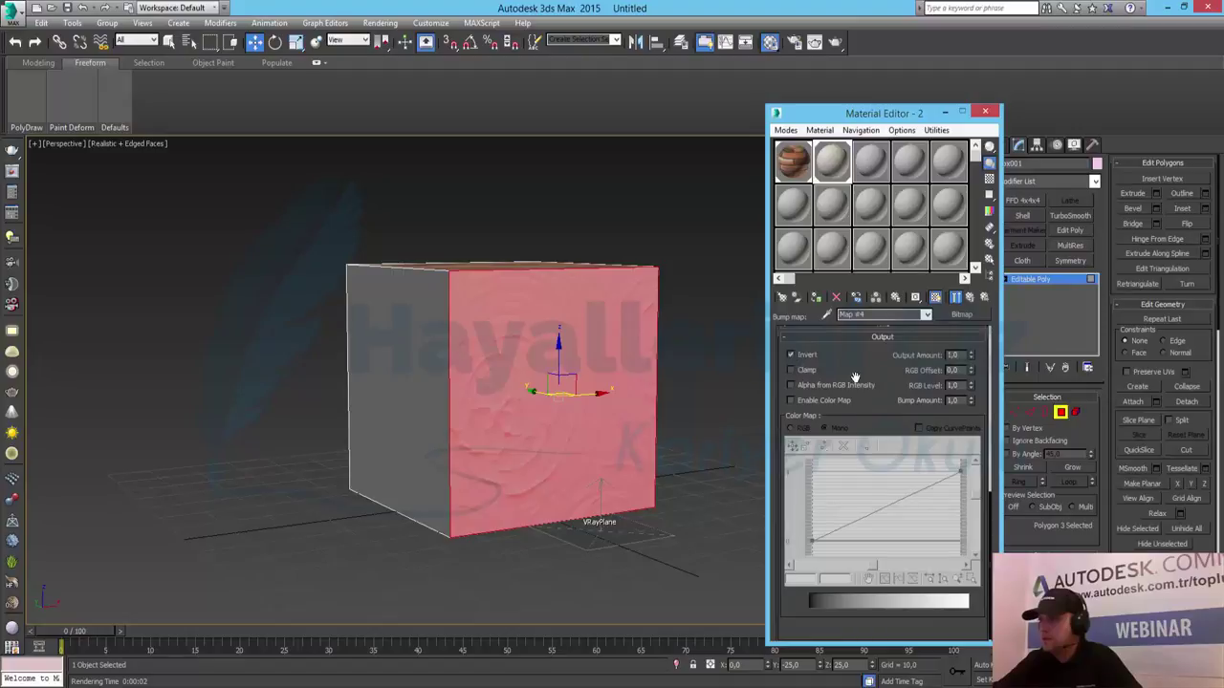
scroll(867, 371, "up", 1)
left_click(886, 377)
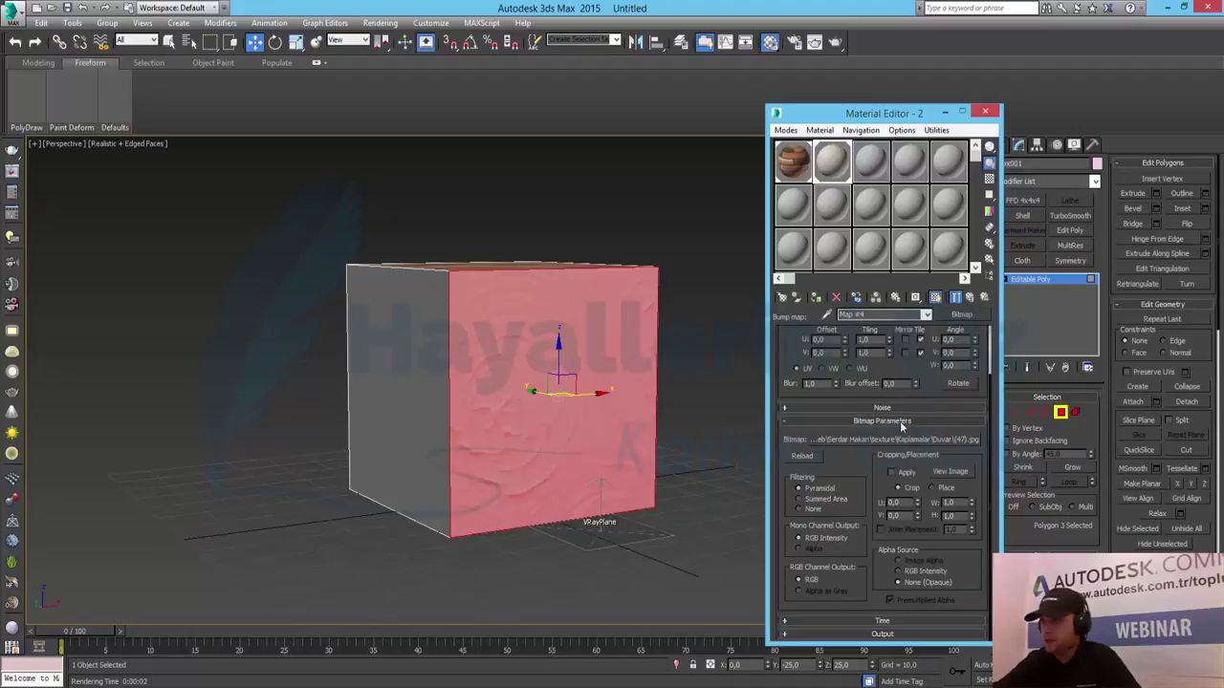
middle_click_drag(537, 370, 579, 363, "alt")
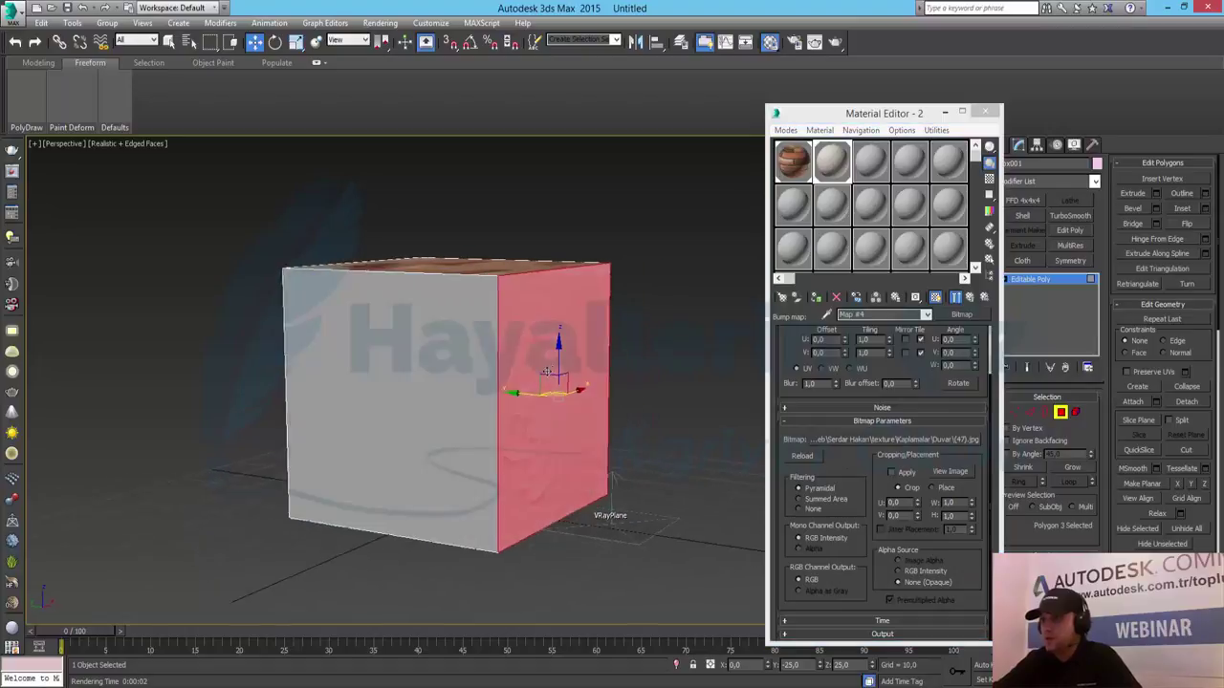
left_click(840, 176)
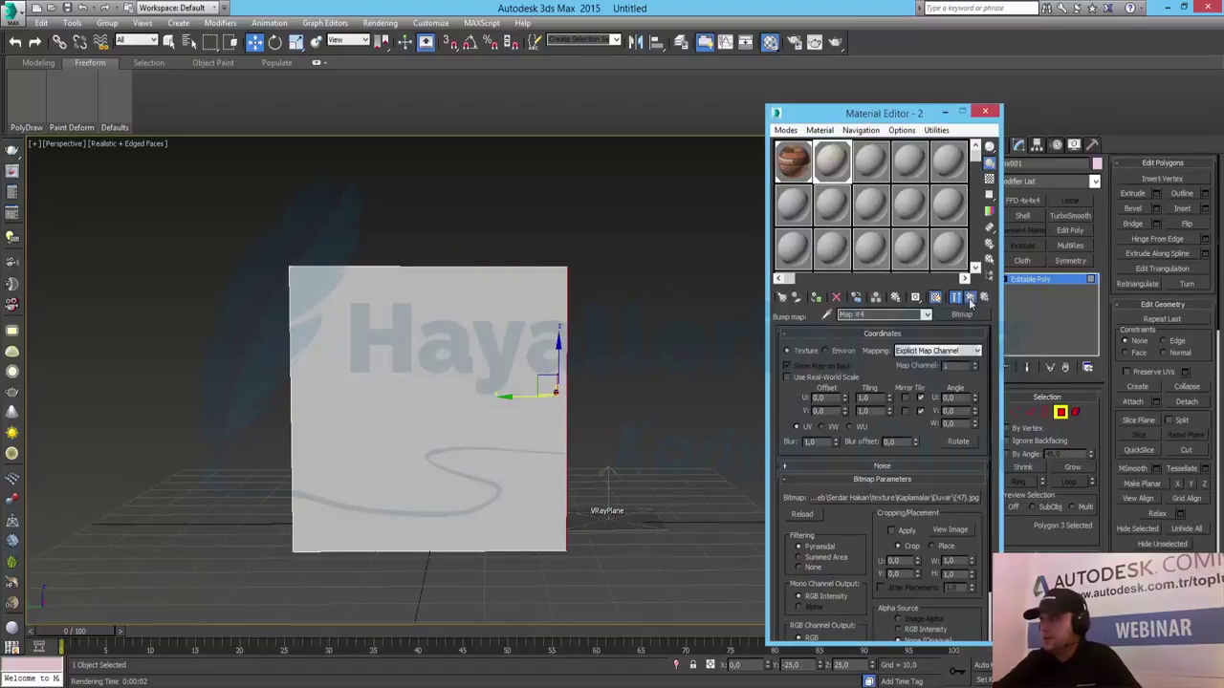
- Select the third sample slot and rename its material to 3
scroll(944, 326, "down", 10)
scroll(794, 499, "up", 5)
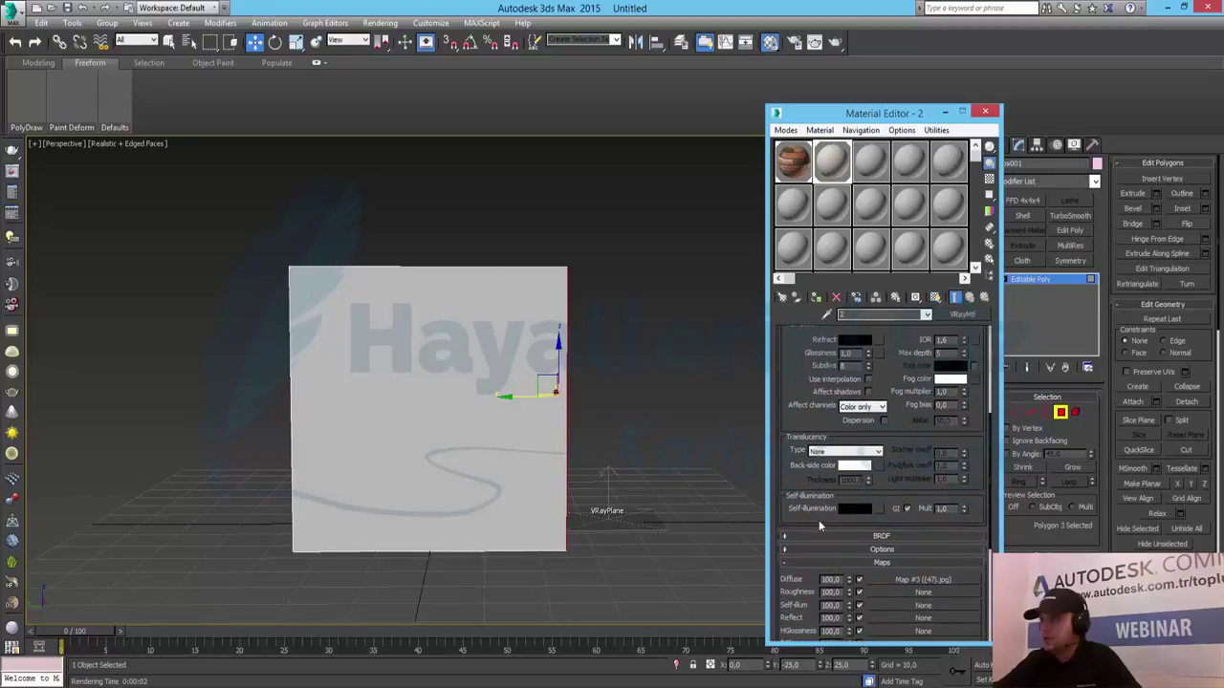
scroll(789, 552, "up", 5)
scroll(788, 478, "up", 1)
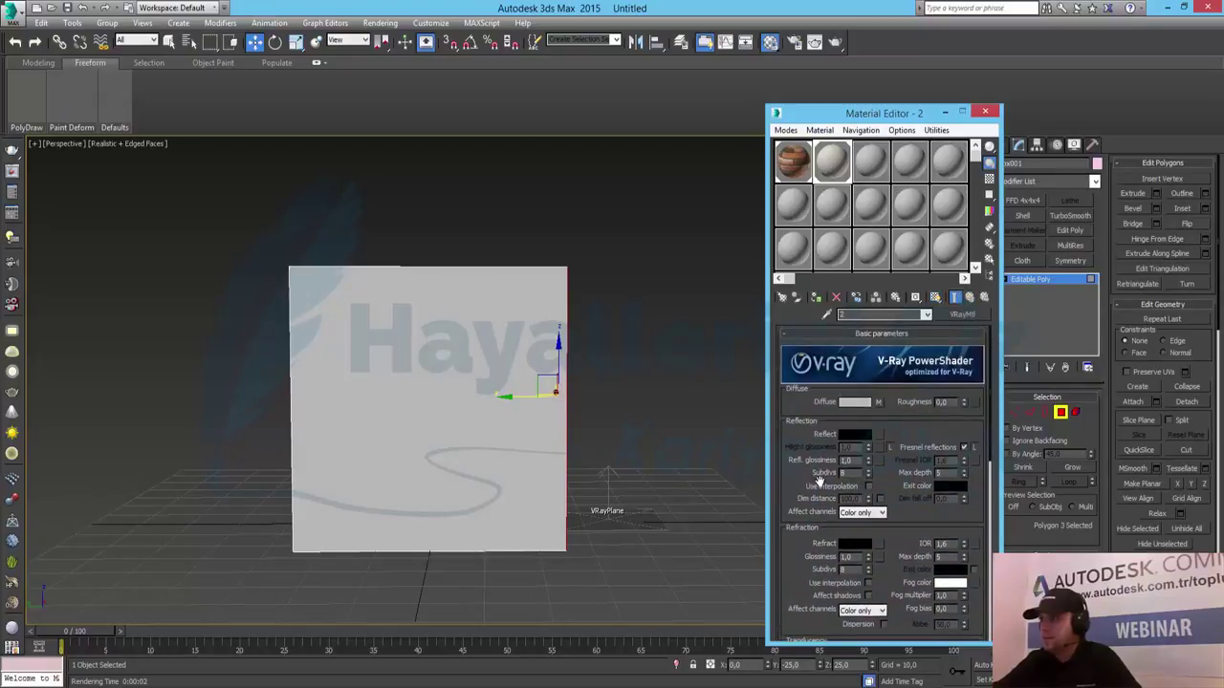
left_click(882, 164)
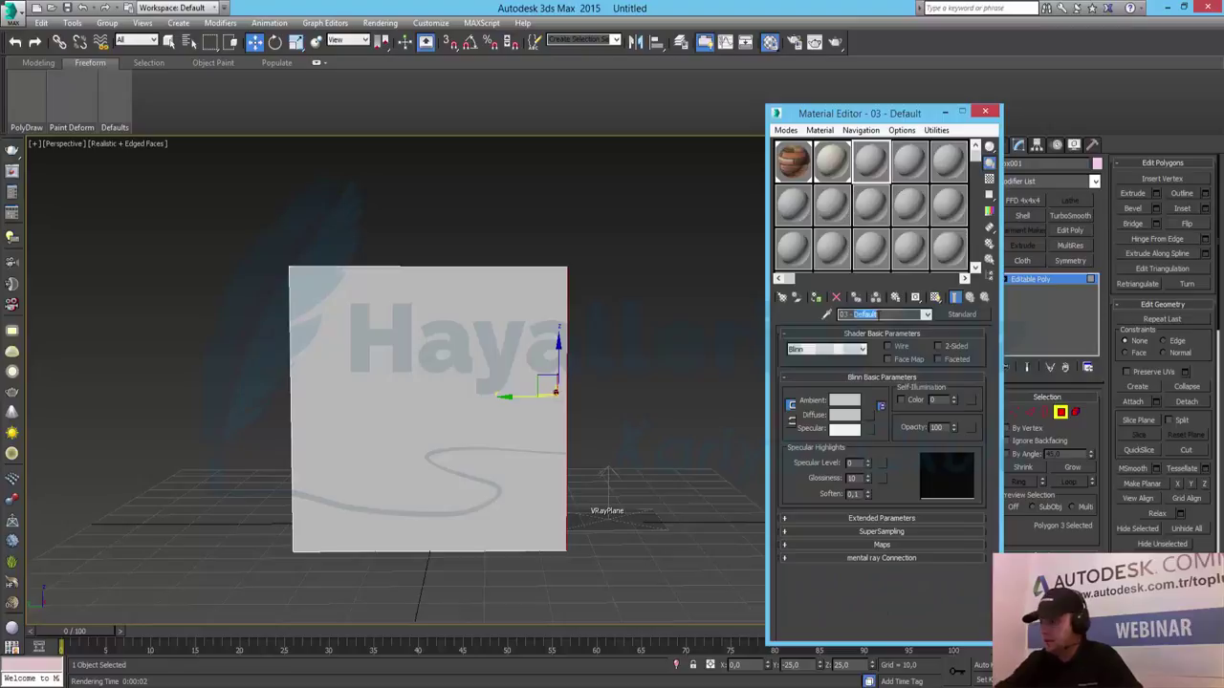
type("0")
key("BackSpace")
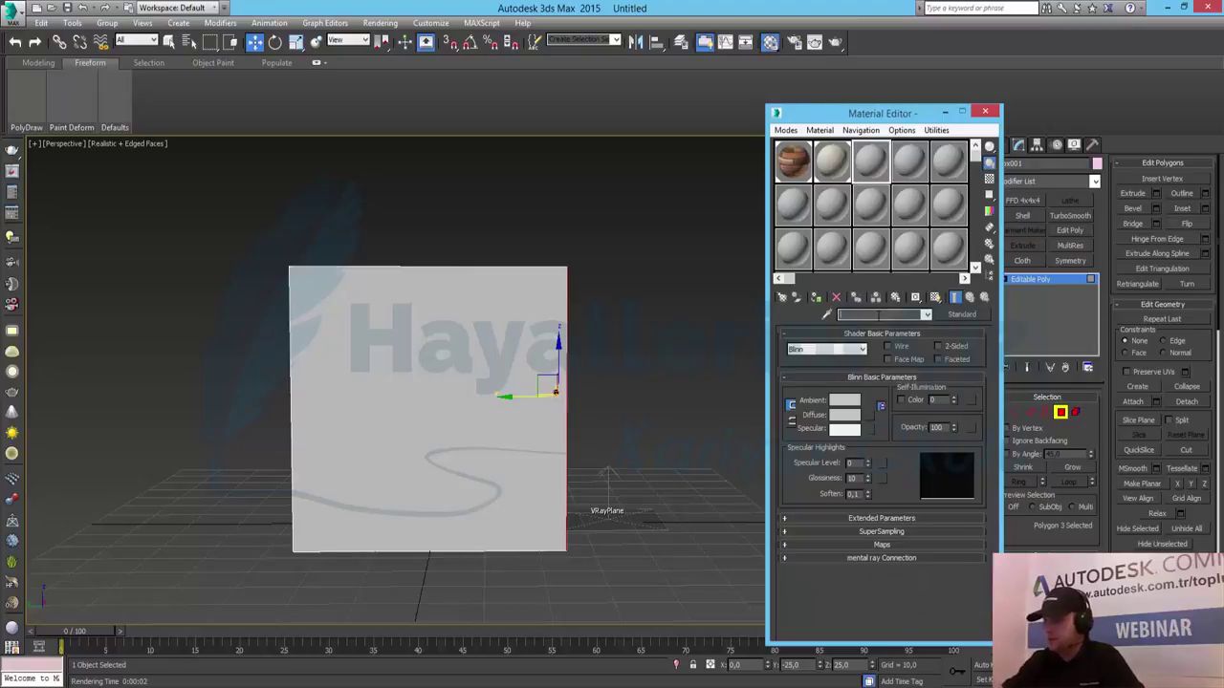
type("3")
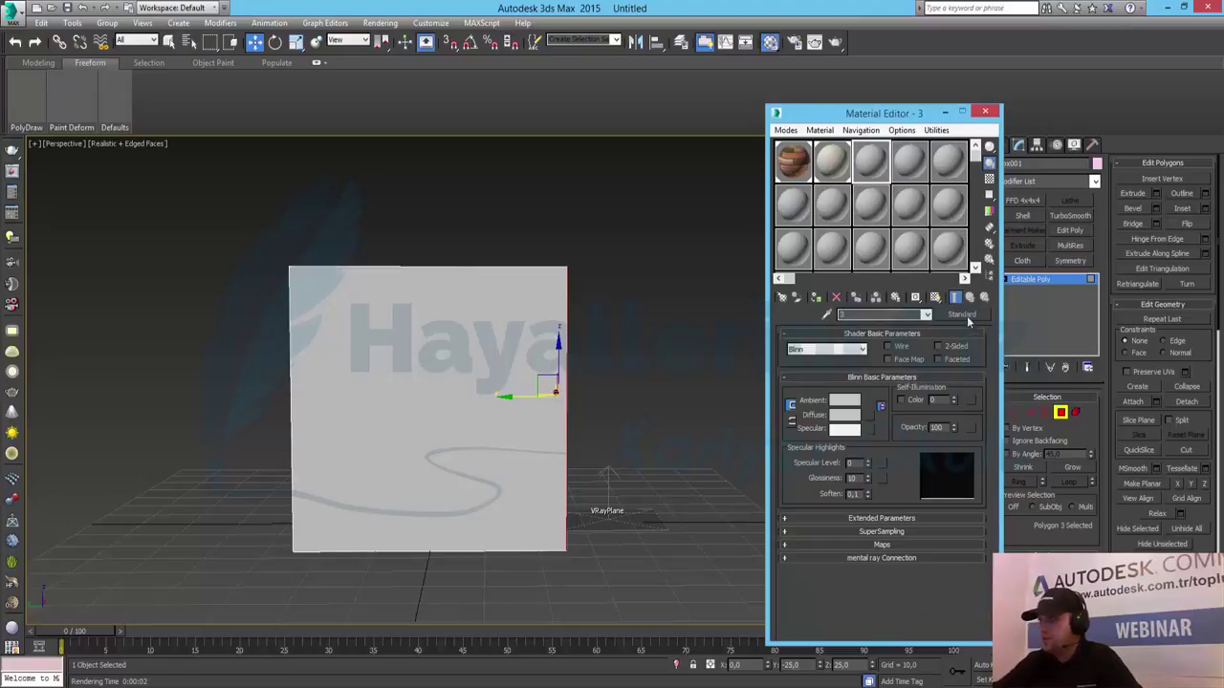
- Convert material 3 from Standard to a VRayMtl
left_click(962, 314)
scroll(511, 497, "down", 5)
scroll(513, 497, "down", 2)
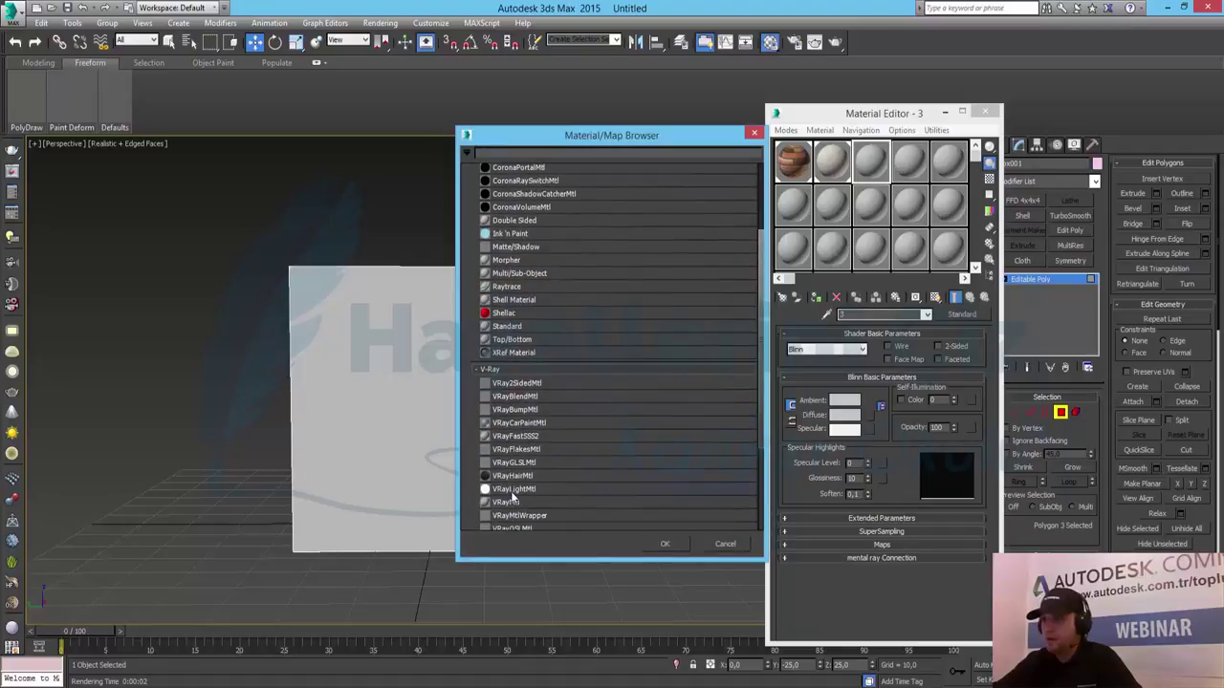
double_click(515, 502)
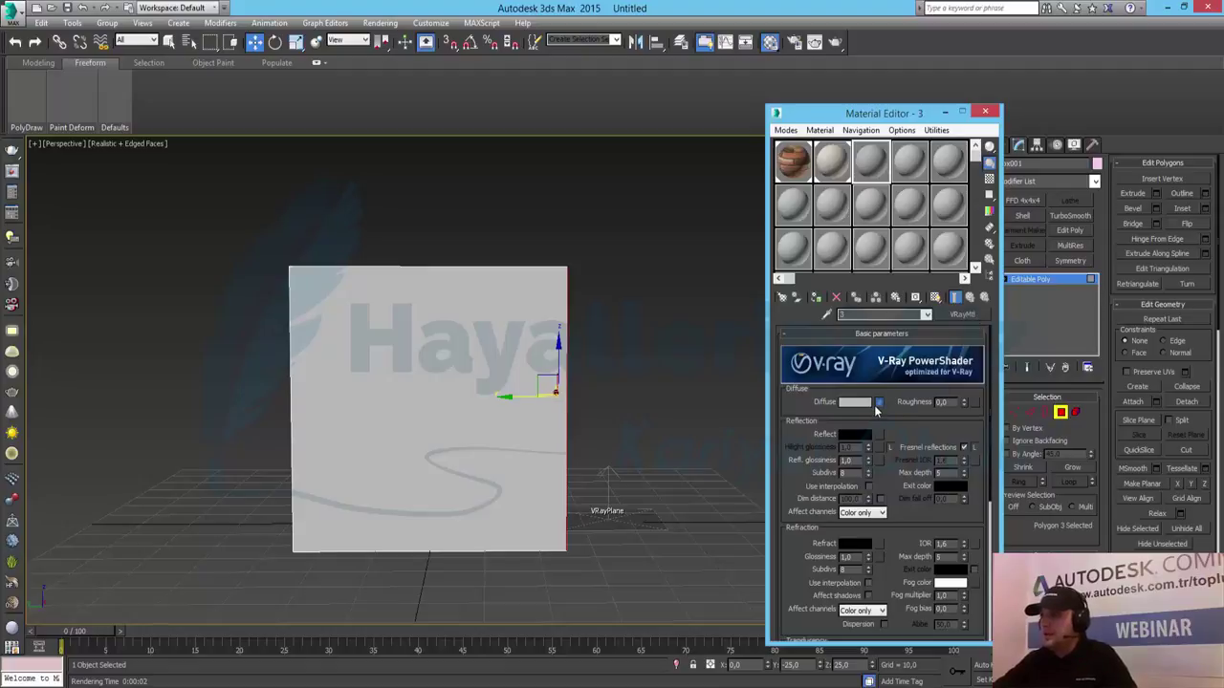
- Start a Bitmap diffuse map for material 3 and browse toward the concrete texture folders
left_click(877, 402)
scroll(493, 206, "up", 3)
scroll(493, 207, "up", 2)
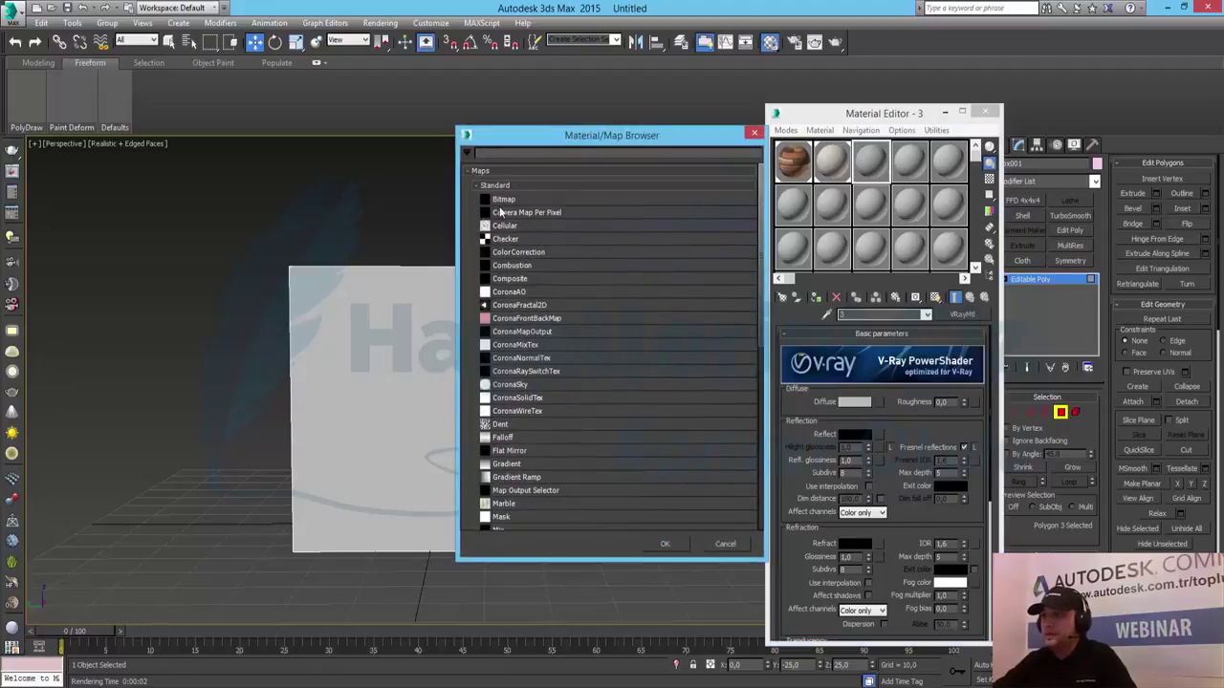
double_click(514, 201)
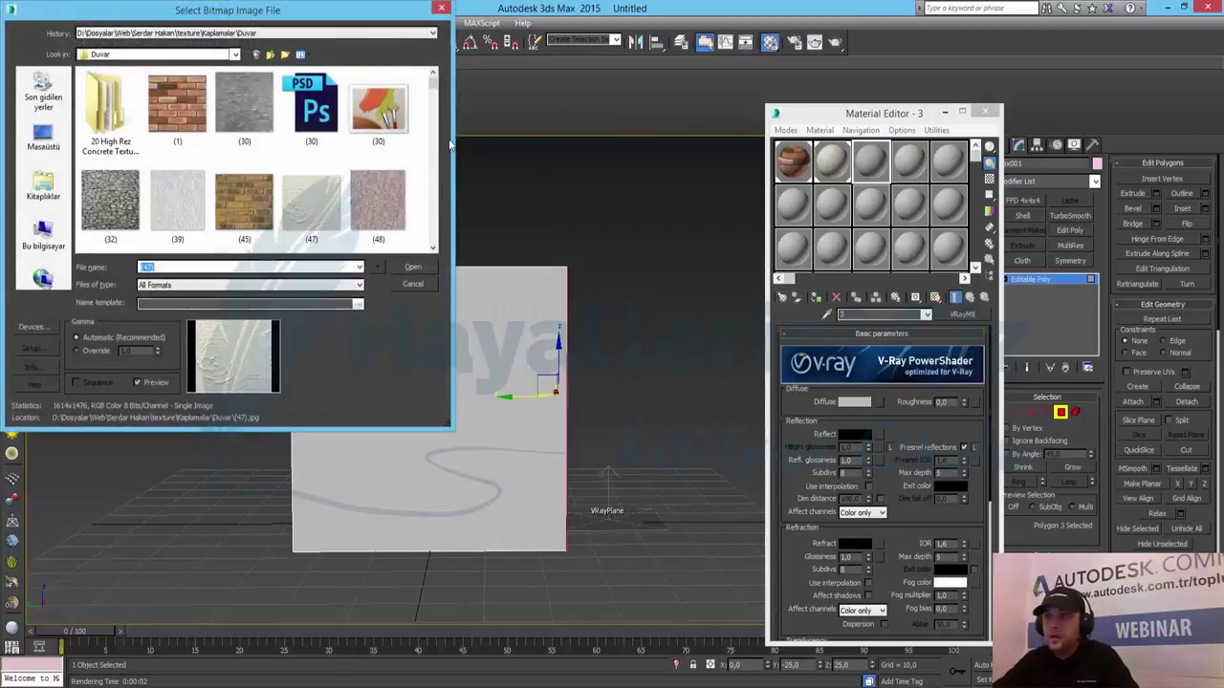
left_click(435, 249)
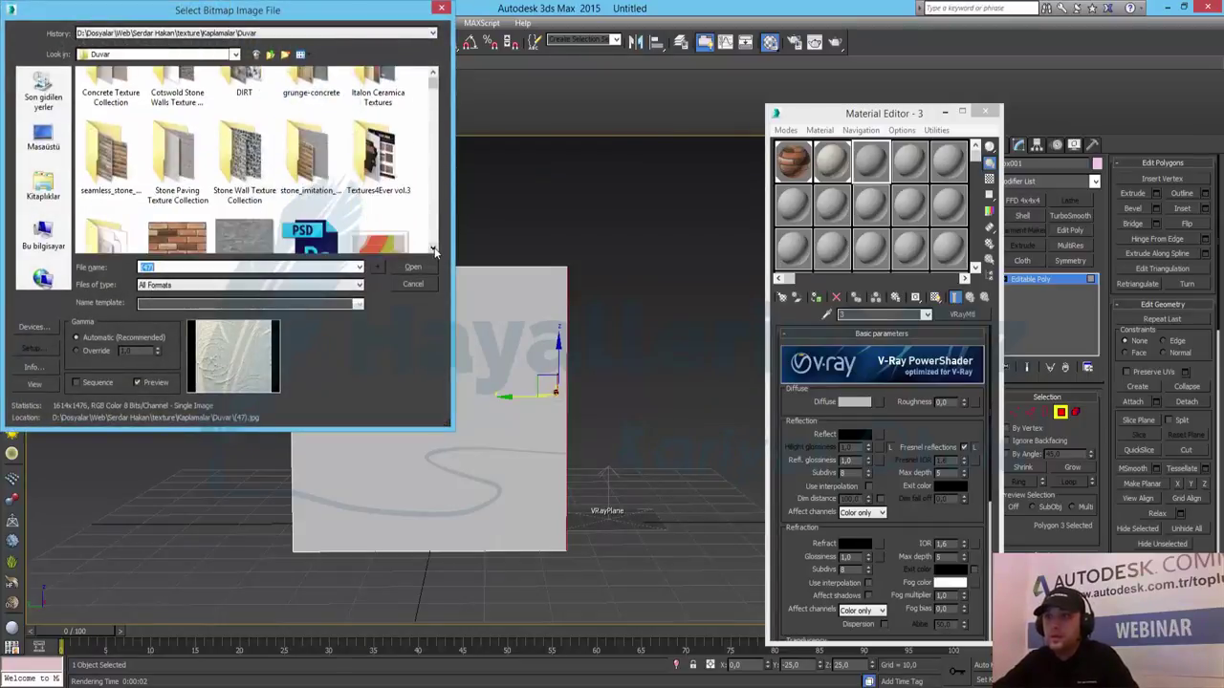
left_click(434, 249)
left_click(434, 249)
left_click(434, 248)
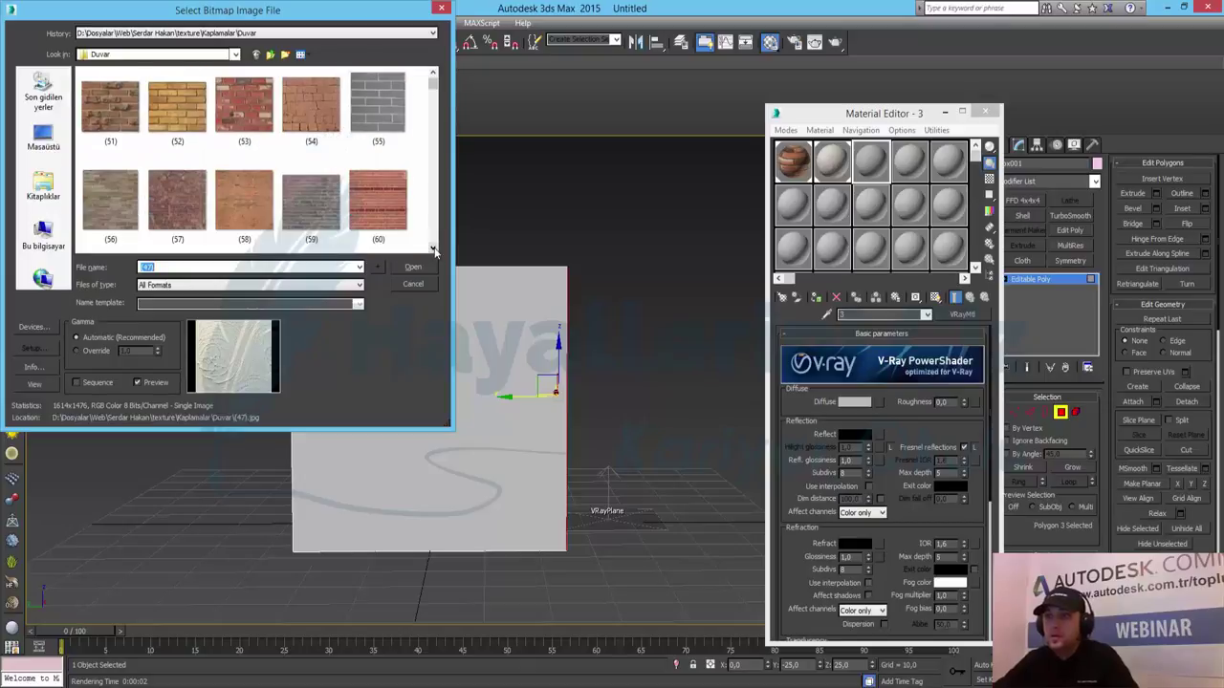
left_click(435, 248)
left_click(434, 249)
left_click(435, 249)
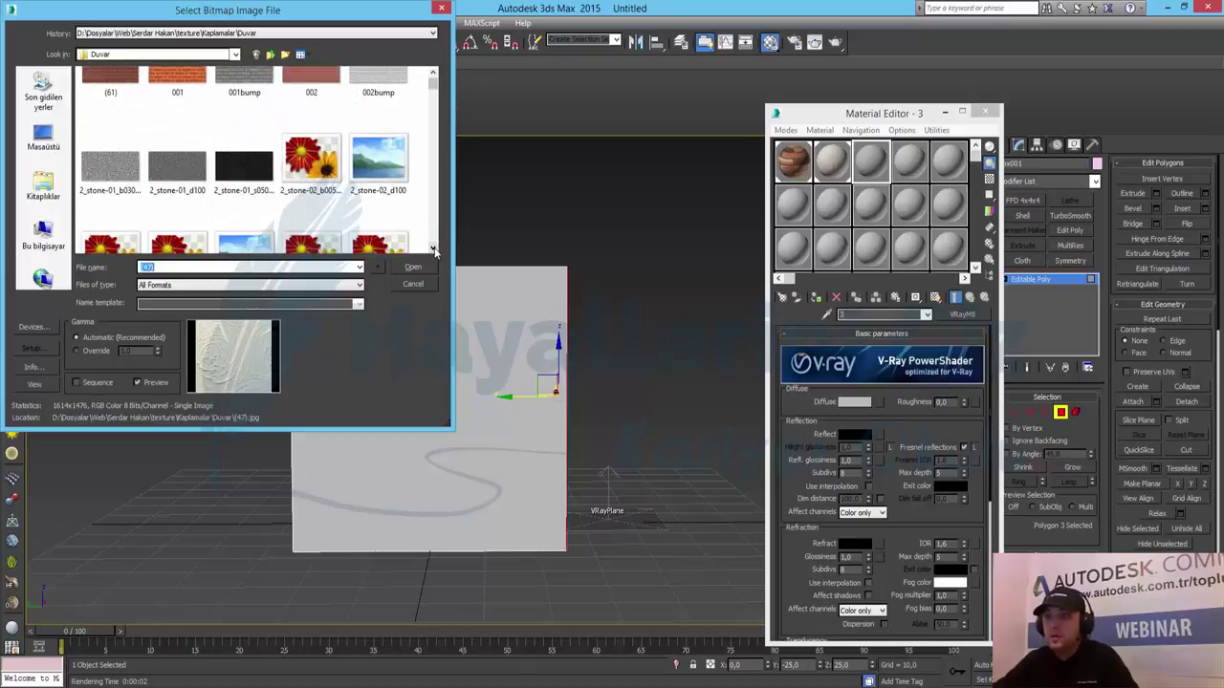
left_click(435, 249)
left_click(434, 249)
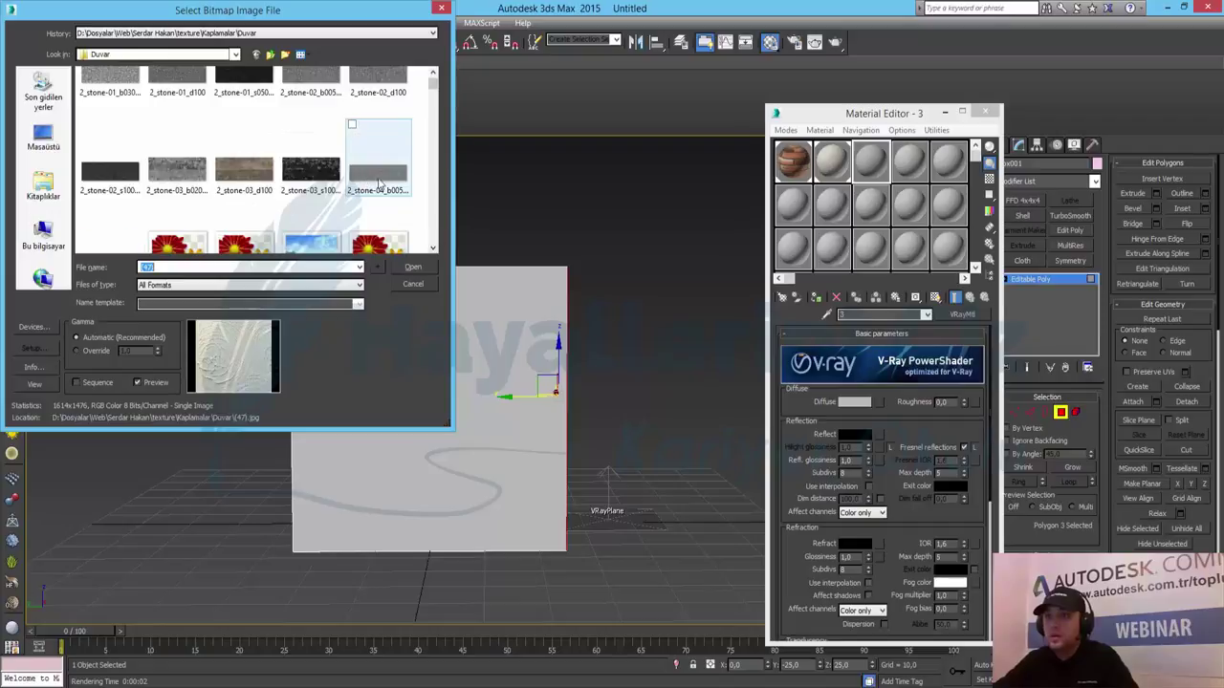
left_click(434, 75)
left_click(435, 75)
left_click(434, 74)
left_click(434, 75)
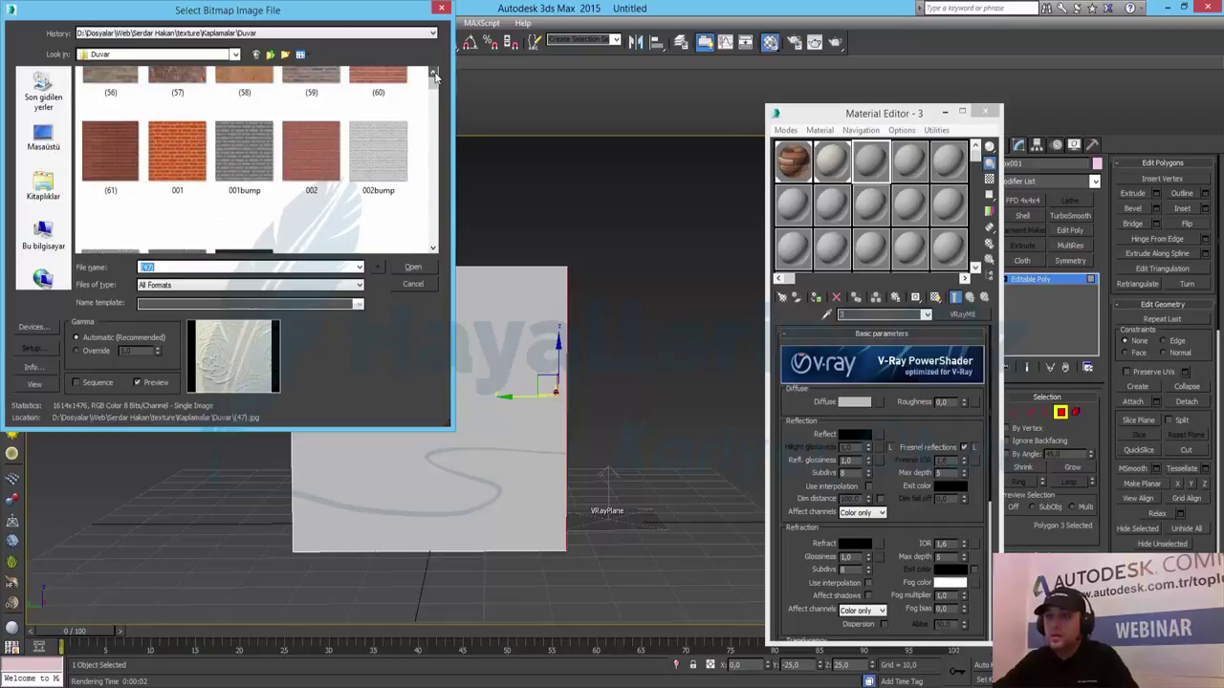
left_click(435, 248)
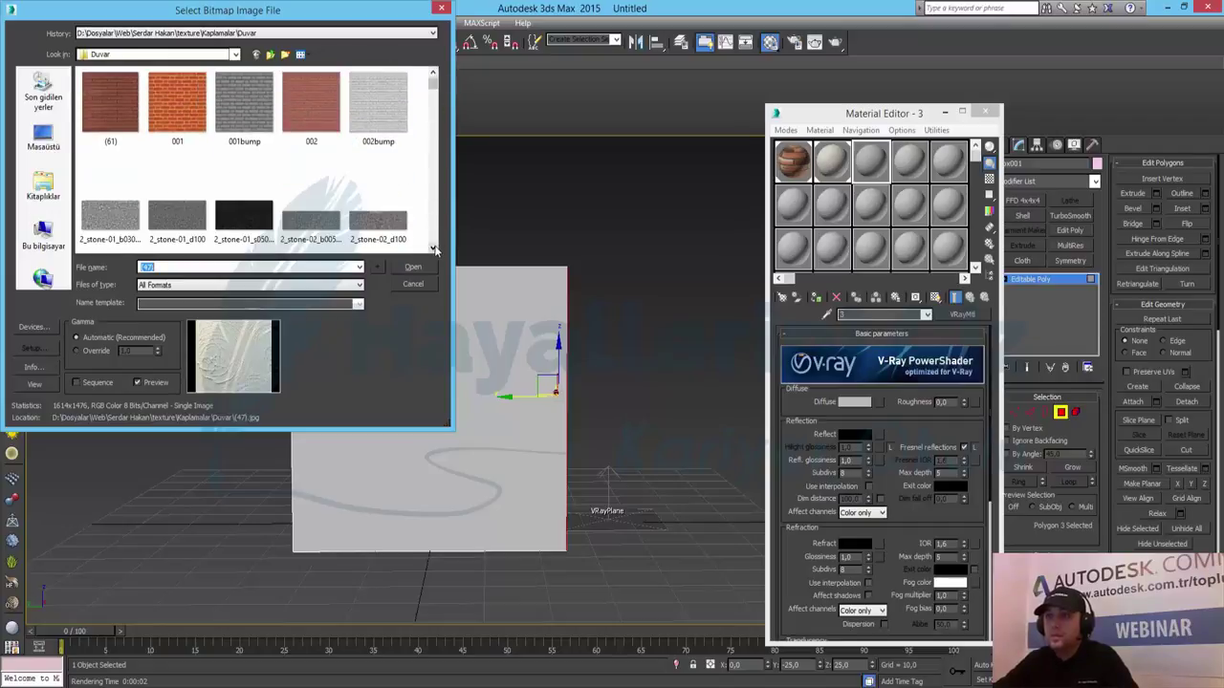
left_click(434, 249)
left_click_drag(433, 96, 433, 77)
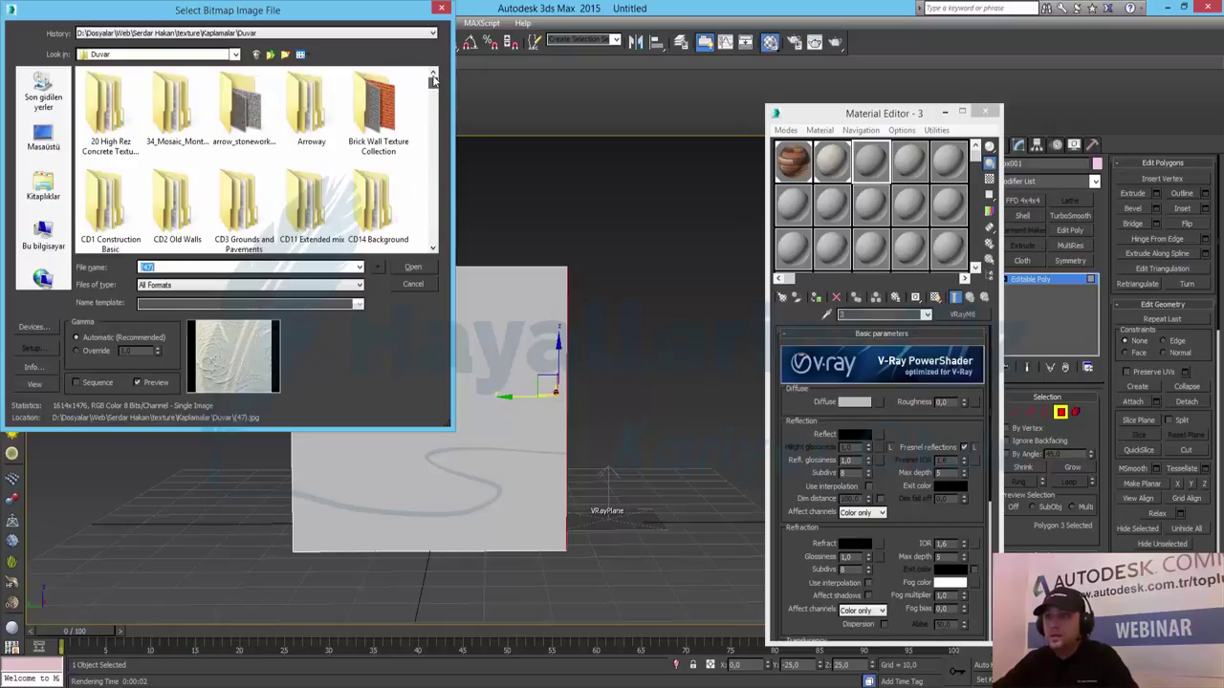
- Load Concrete.JPG from 20 High Rez Concrete Texture Sets > 20ConcreteTextureSets_Pt1 > Concrete as the diffuse
double_click(123, 127)
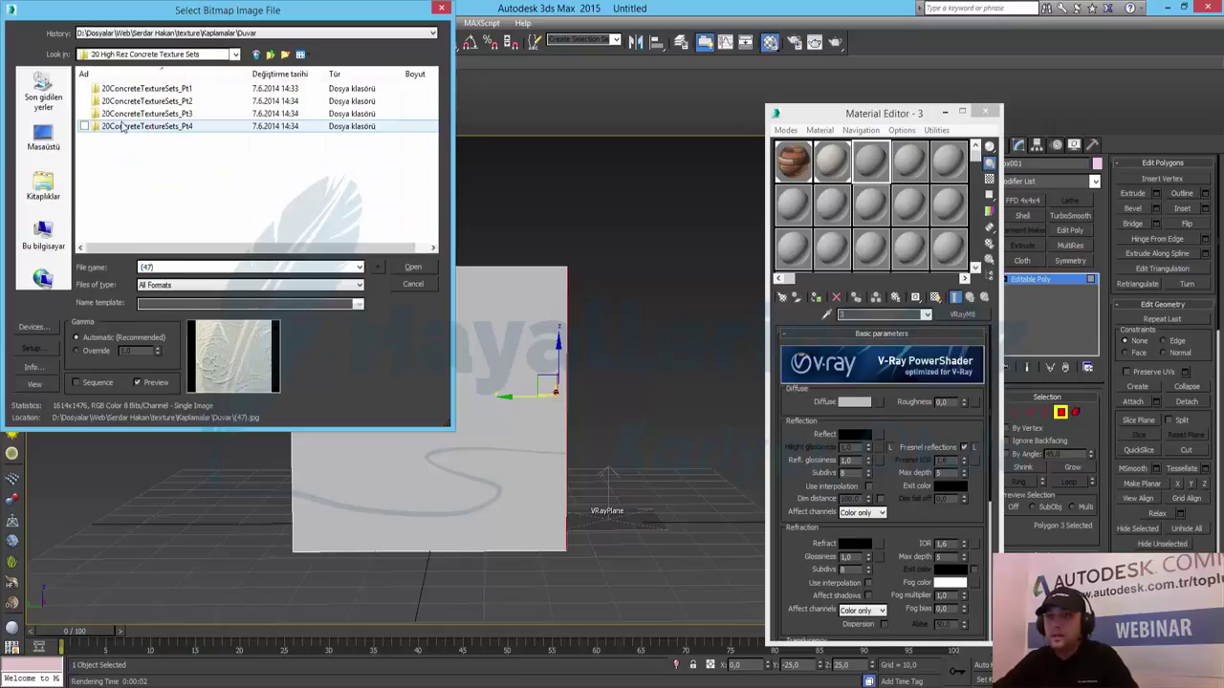
double_click(165, 89)
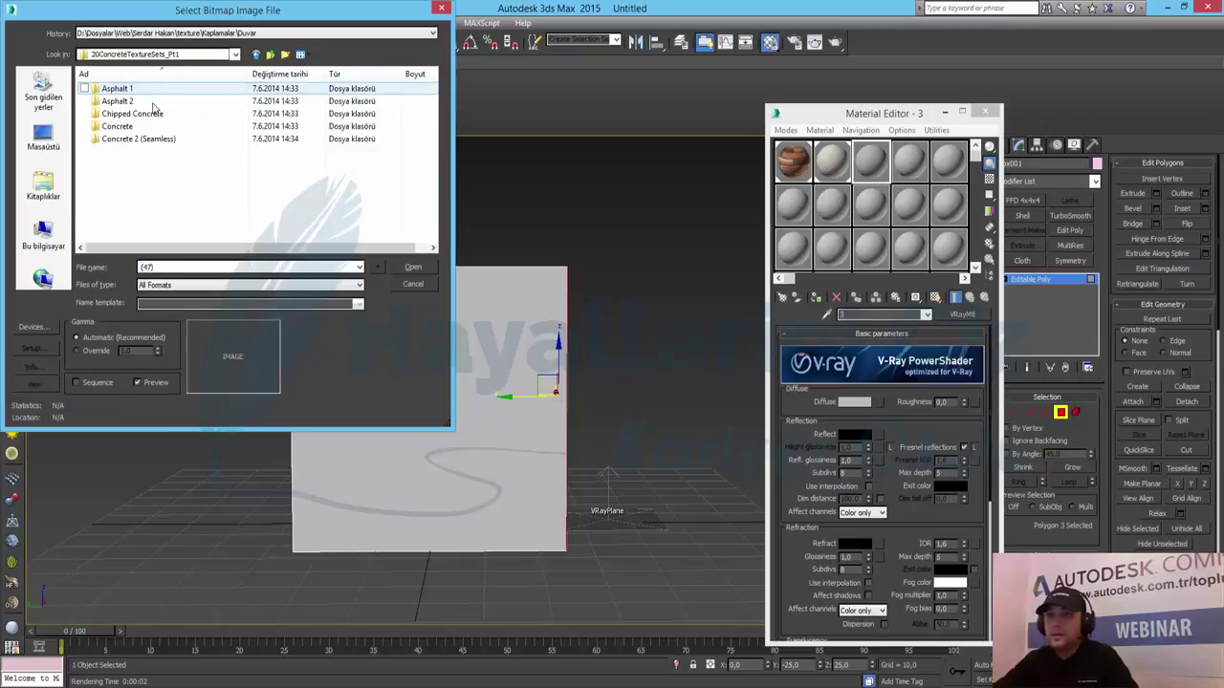
double_click(144, 126)
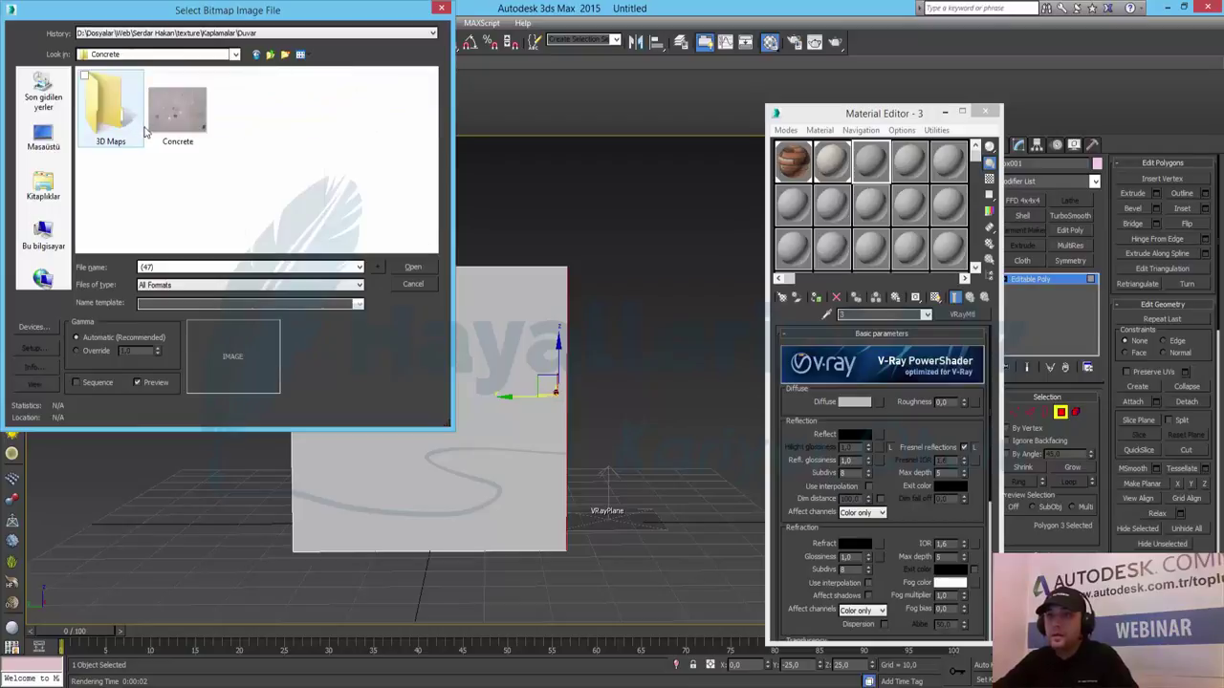
double_click(177, 110)
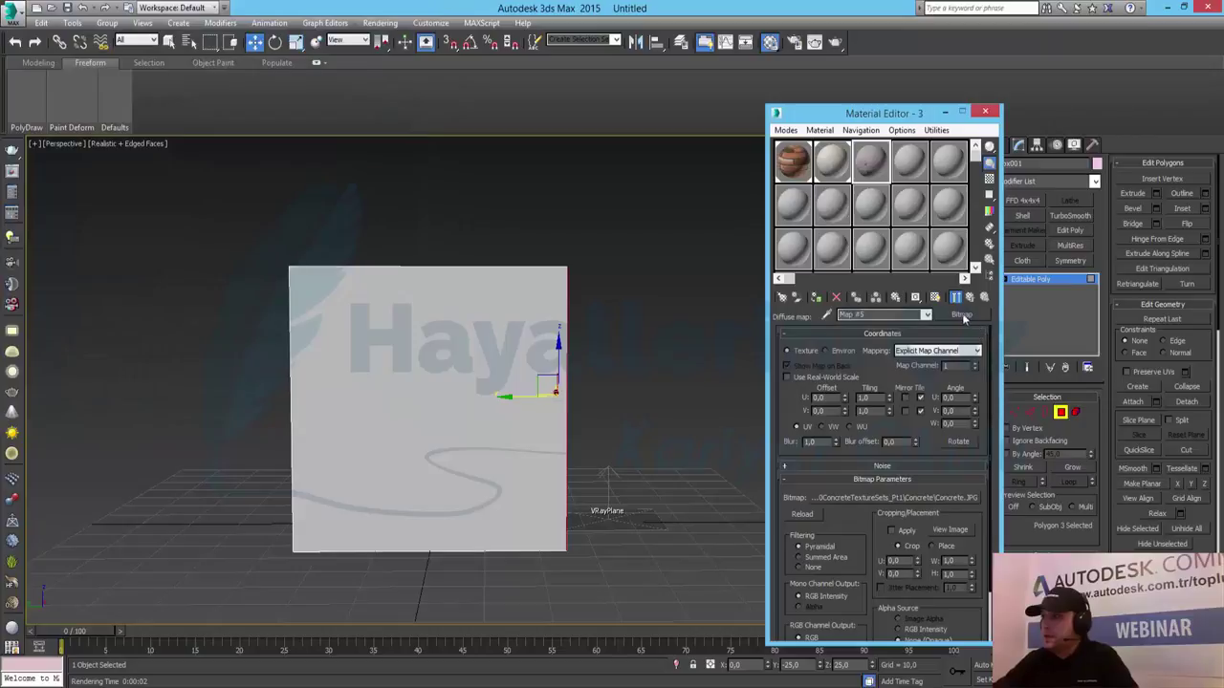
- Assign material 3 to the selected box face, display its Concrete texture, and open its Bump slot
left_click(972, 298)
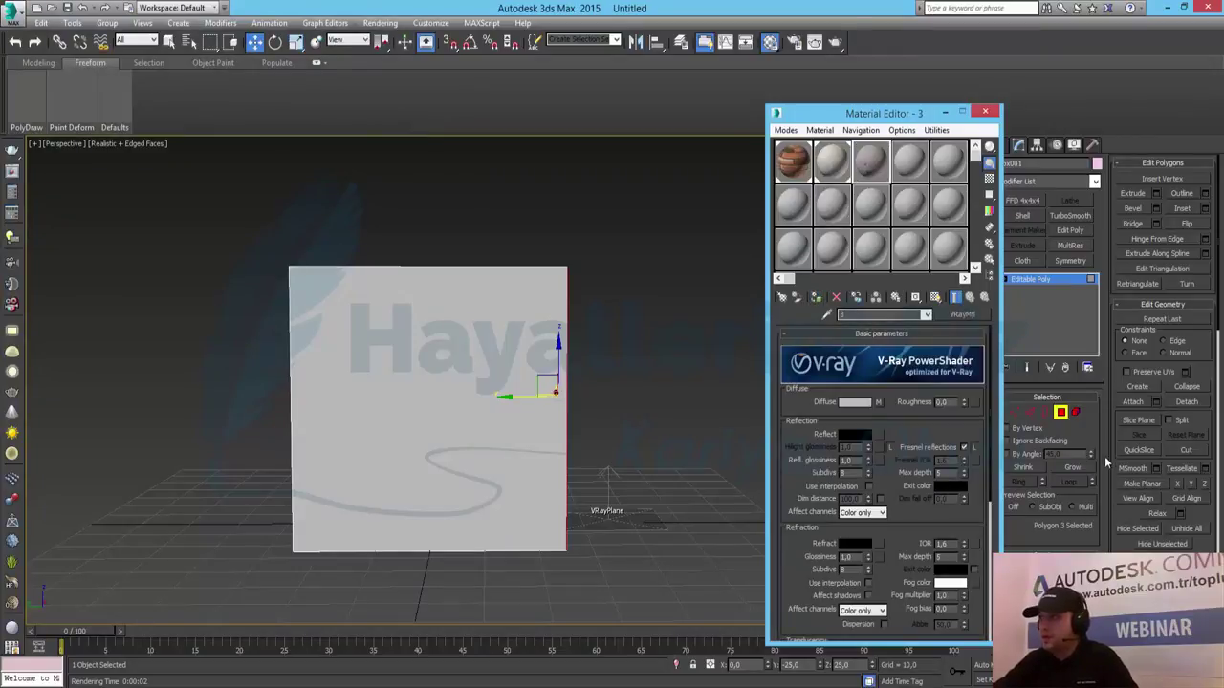
left_click(475, 325)
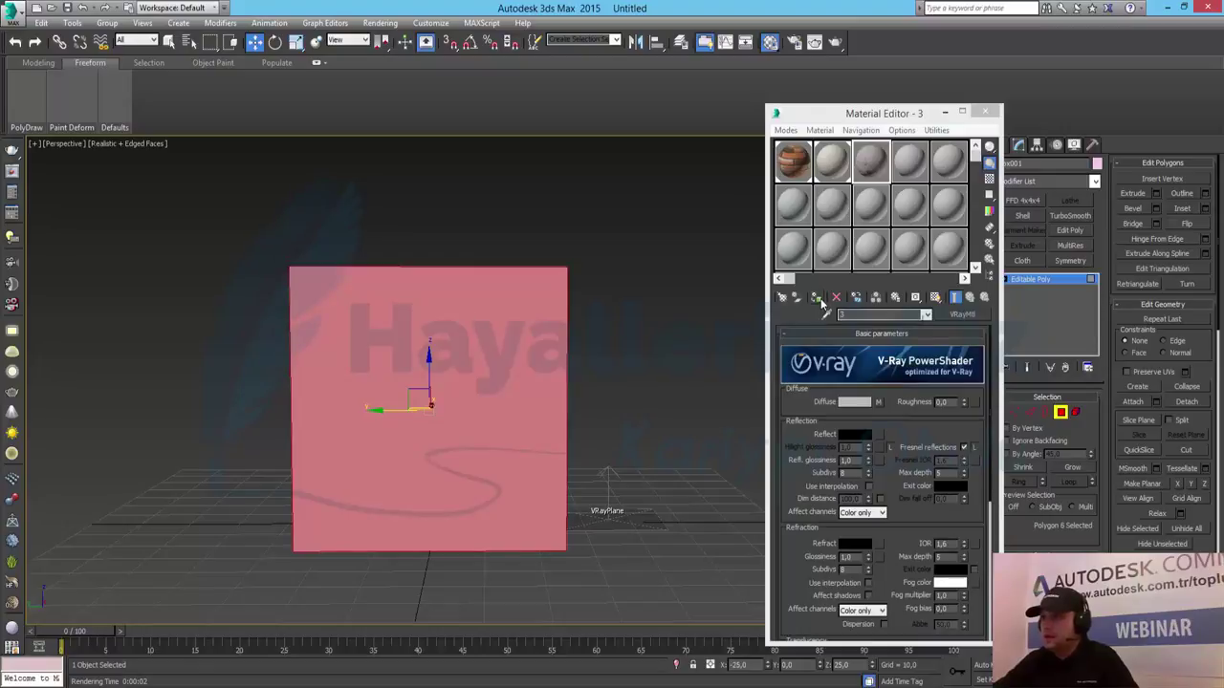
left_click(819, 298)
left_click(936, 299)
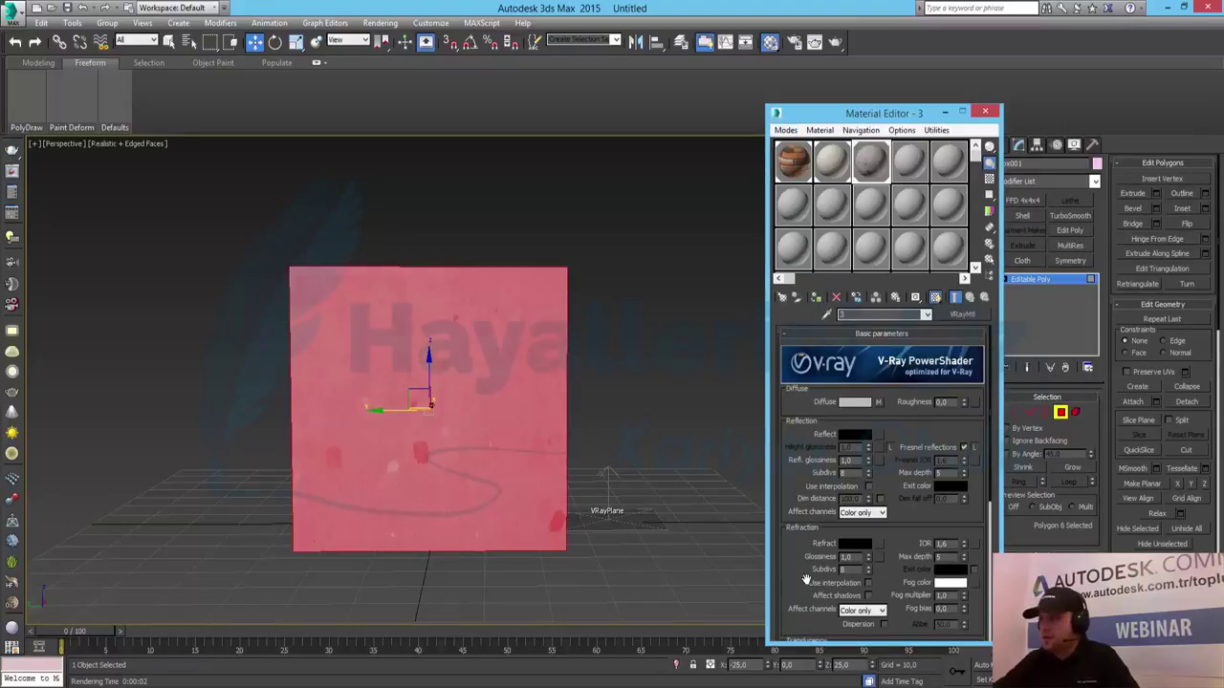
scroll(861, 584, "down", 2)
scroll(885, 593, "down", 5)
left_click(882, 593)
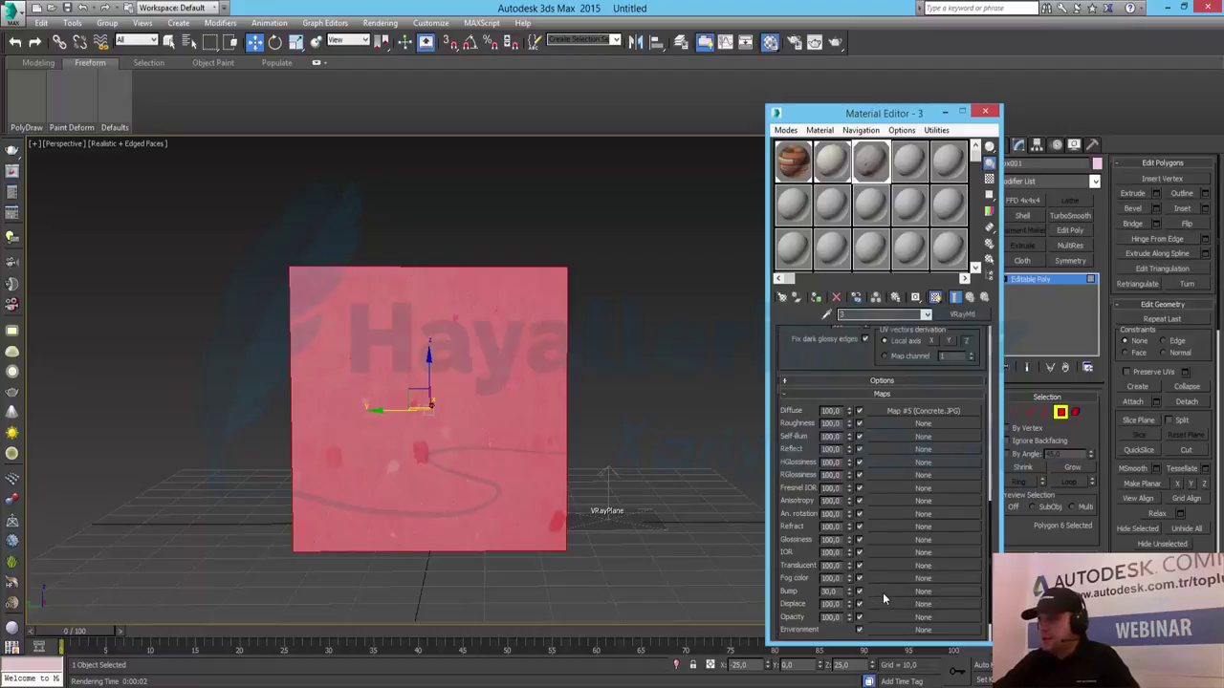
left_click(884, 597)
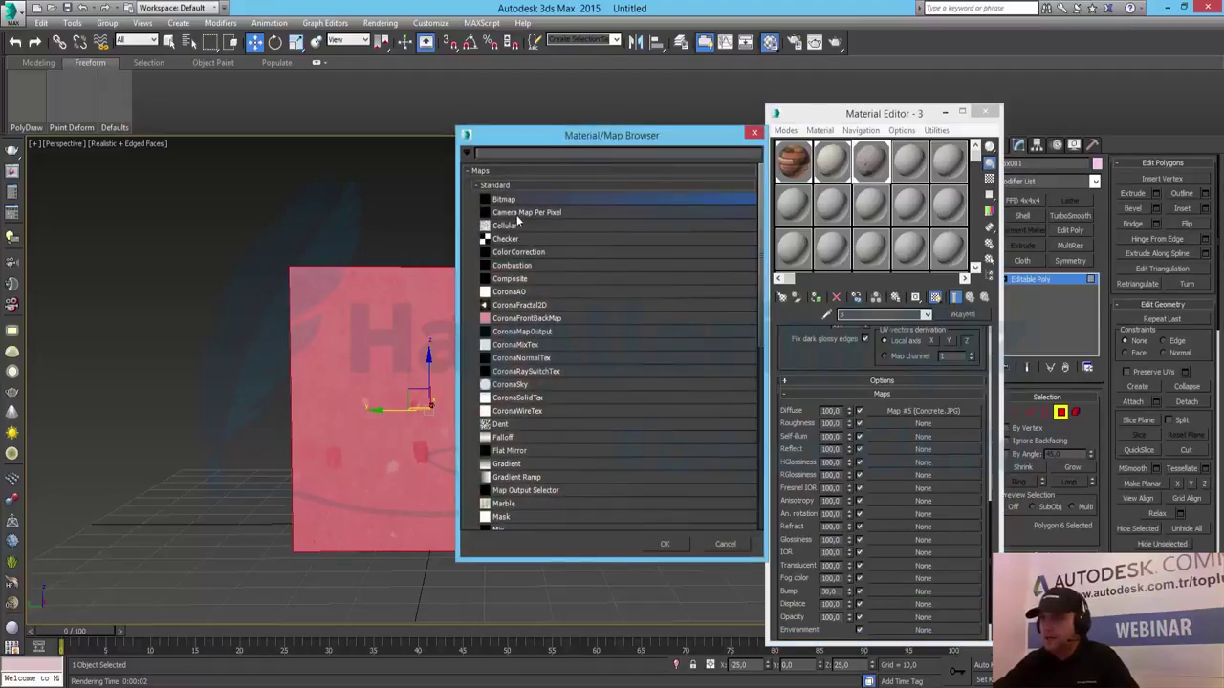
- Load Concrete Bump.jpg from the 3D Maps folder as material 3's bitmap bump map
double_click(505, 199)
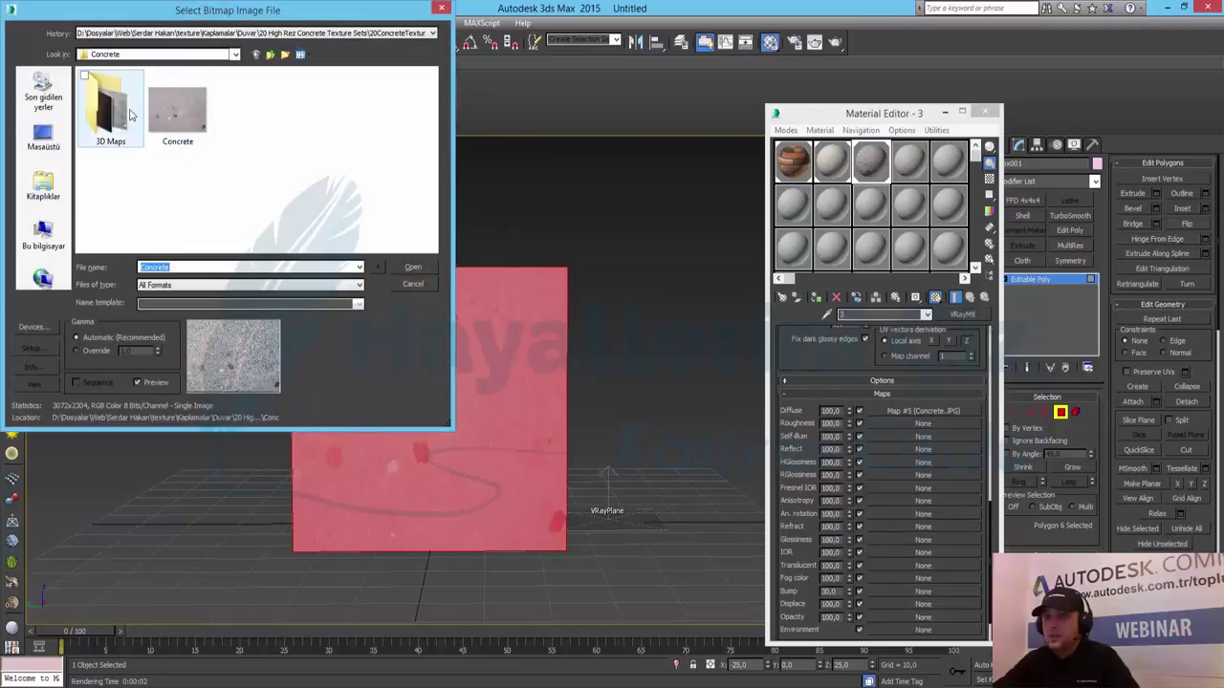
double_click(114, 111)
mouse_move(109, 109)
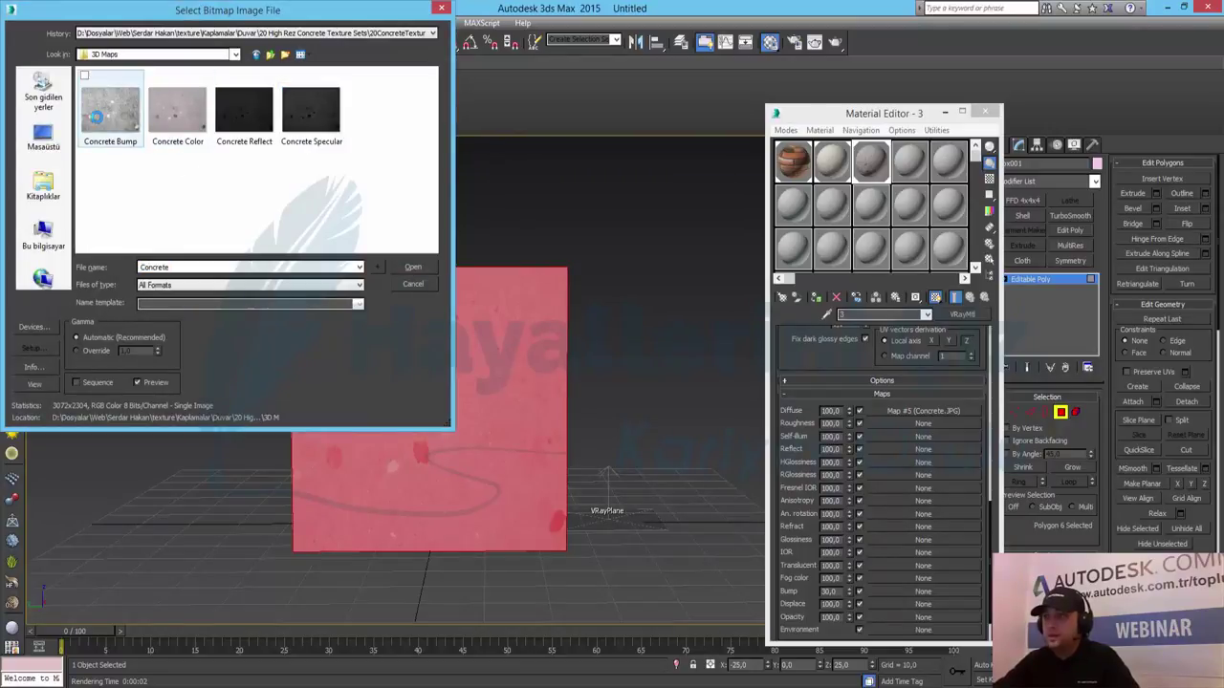
double_click(96, 117)
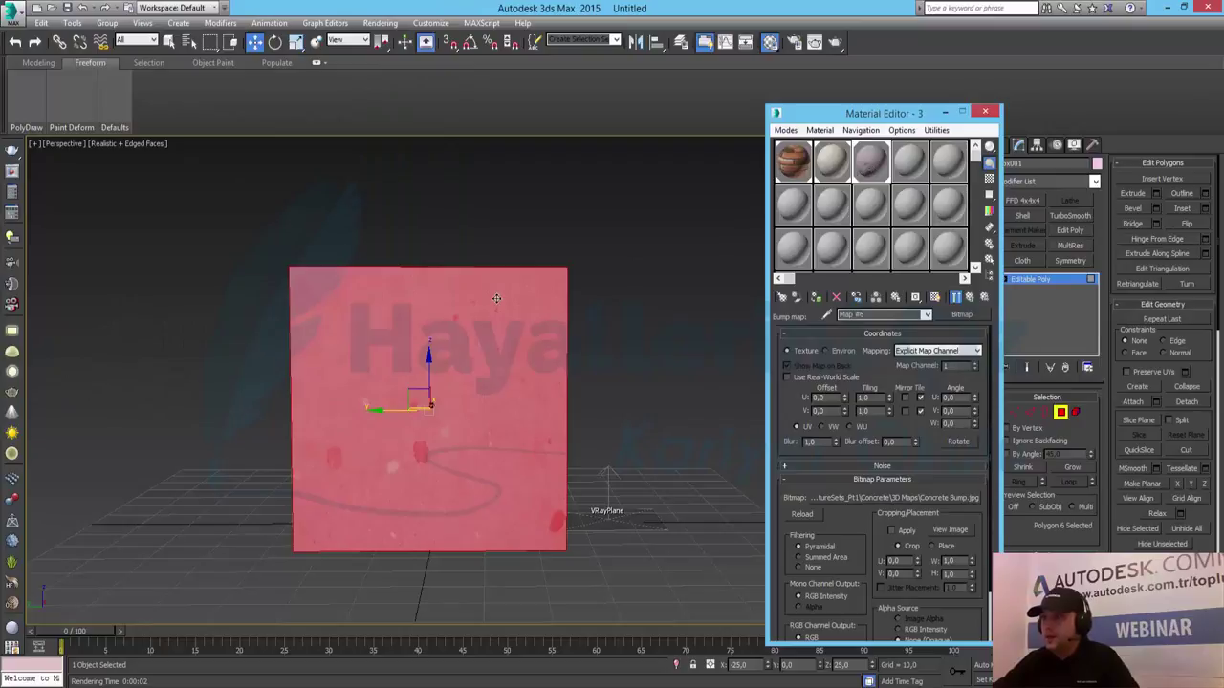
- Inspect material 3 in an enlarged, resized sample preview, then close it
double_click(870, 172)
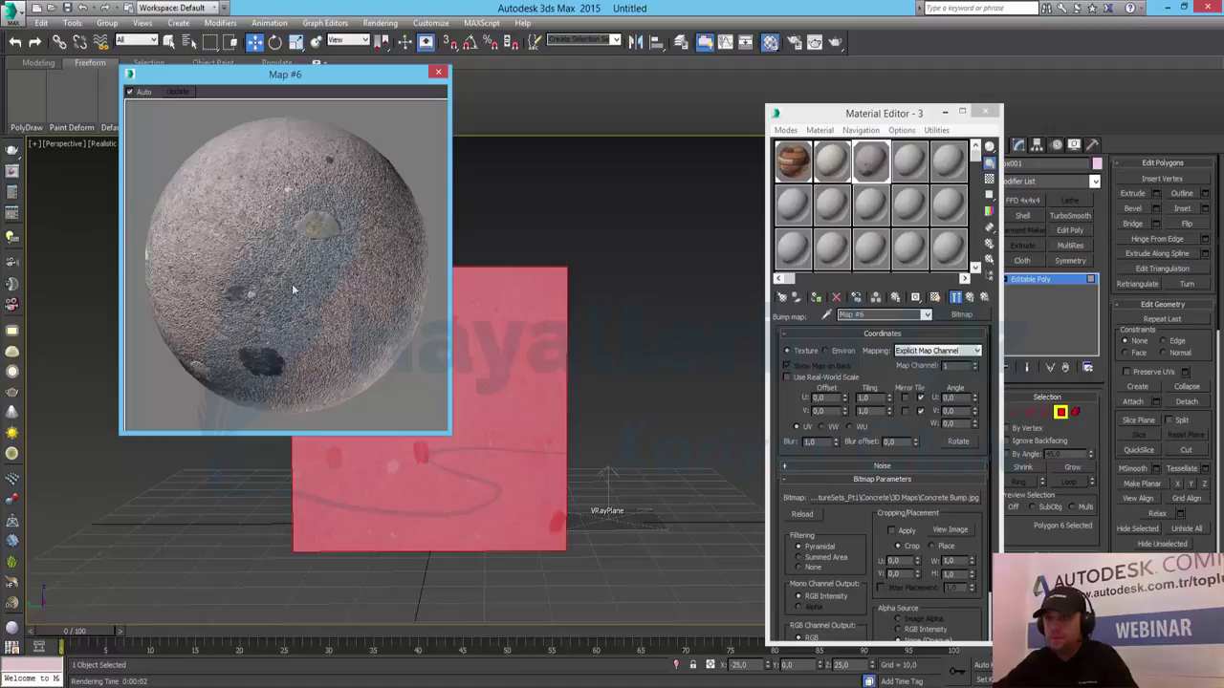
left_click_drag(451, 435, 656, 647)
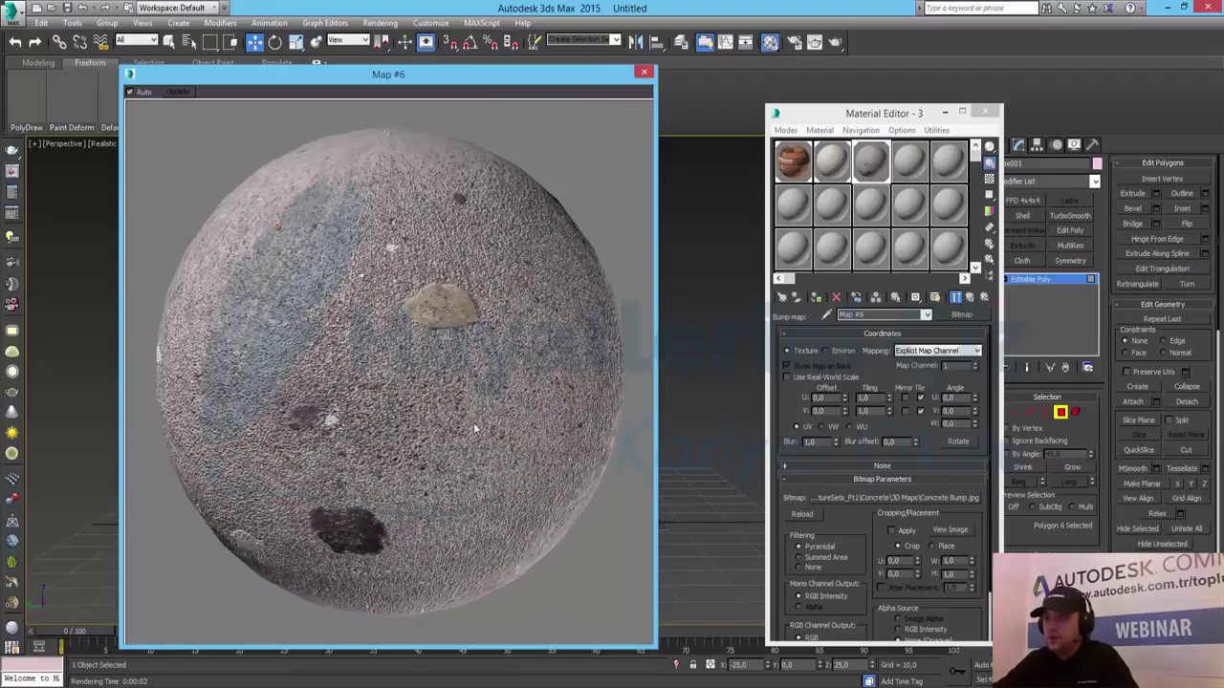
left_click(643, 74)
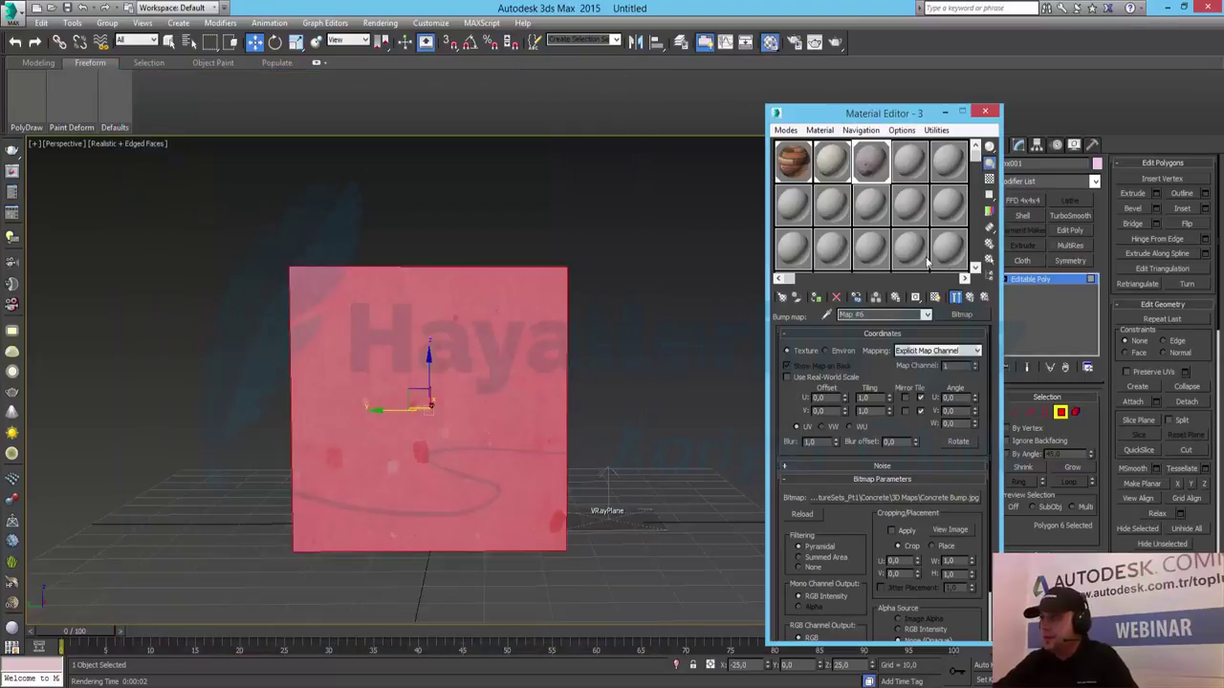
- Rename the fourth sample material to 4 and convert it to a VRayMtl
middle_click_drag(635, 428, 316, 427, "alt")
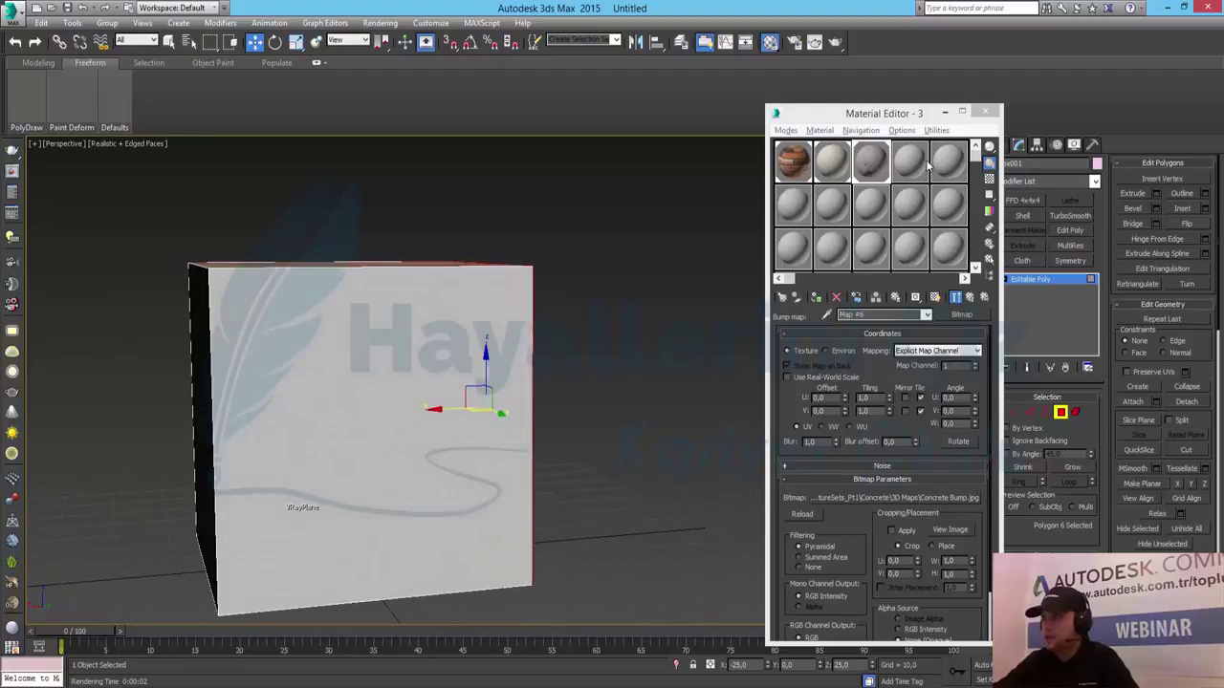
left_click(970, 298)
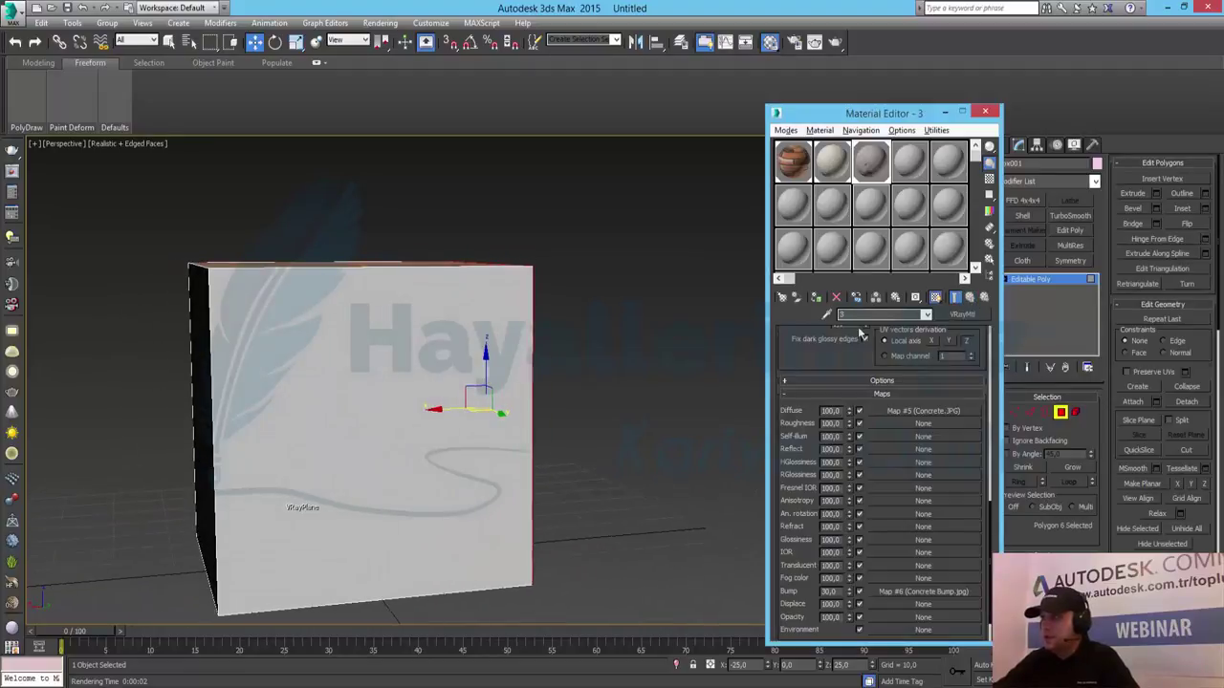
left_click(911, 162)
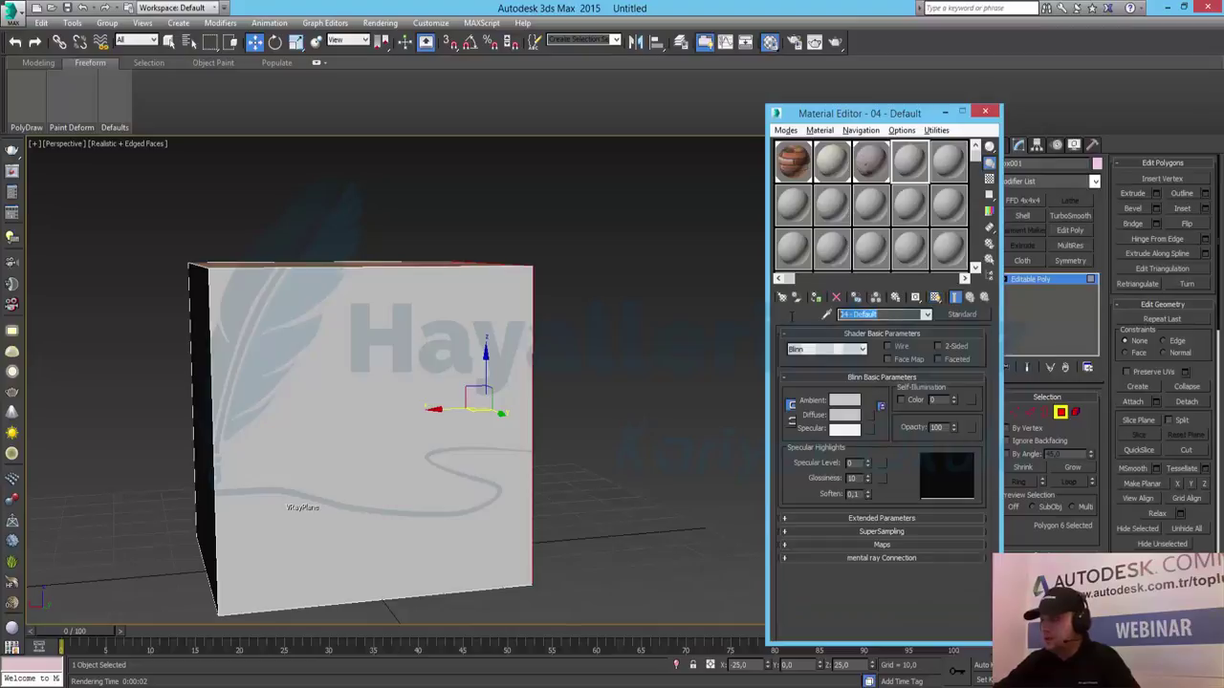
type("4")
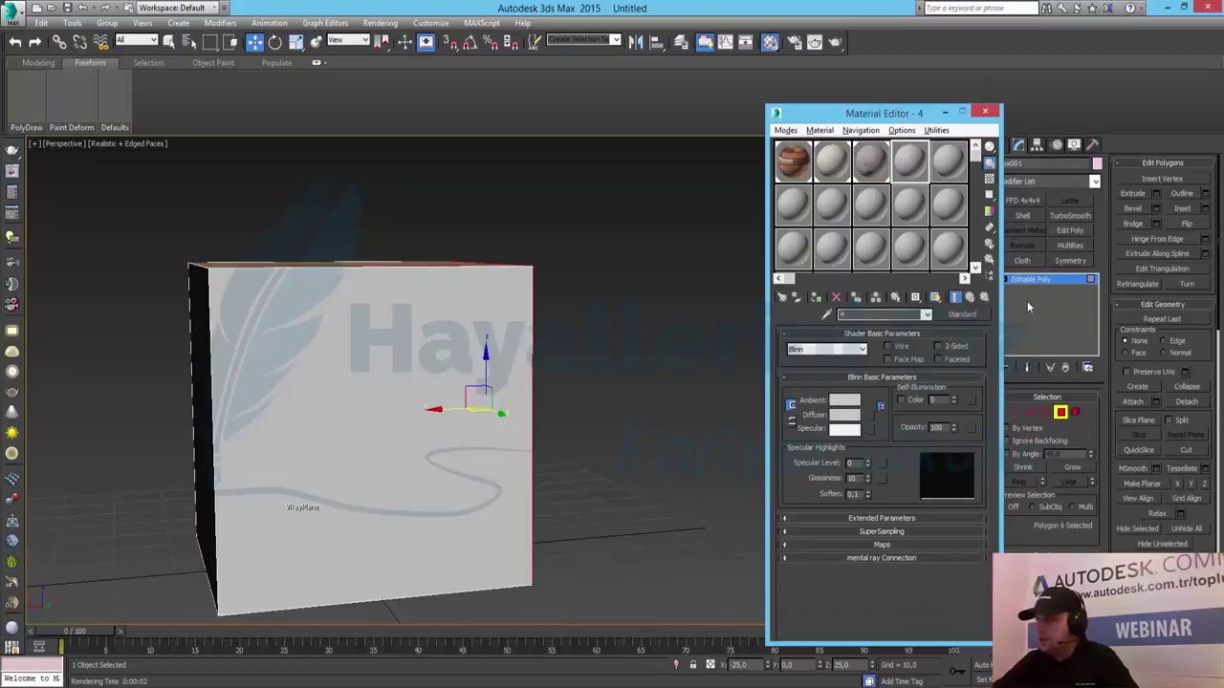
left_click(969, 316)
scroll(556, 463, "down", 5)
scroll(553, 449, "down", 5)
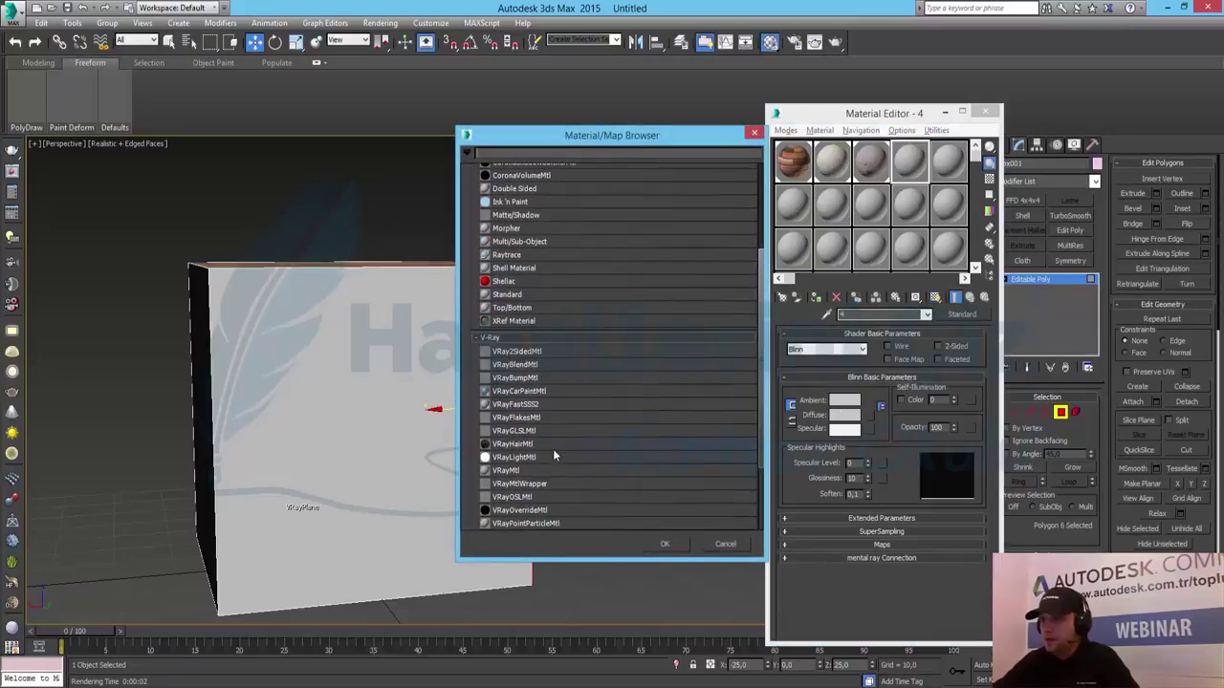
scroll(535, 458, "down", 4)
double_click(528, 455)
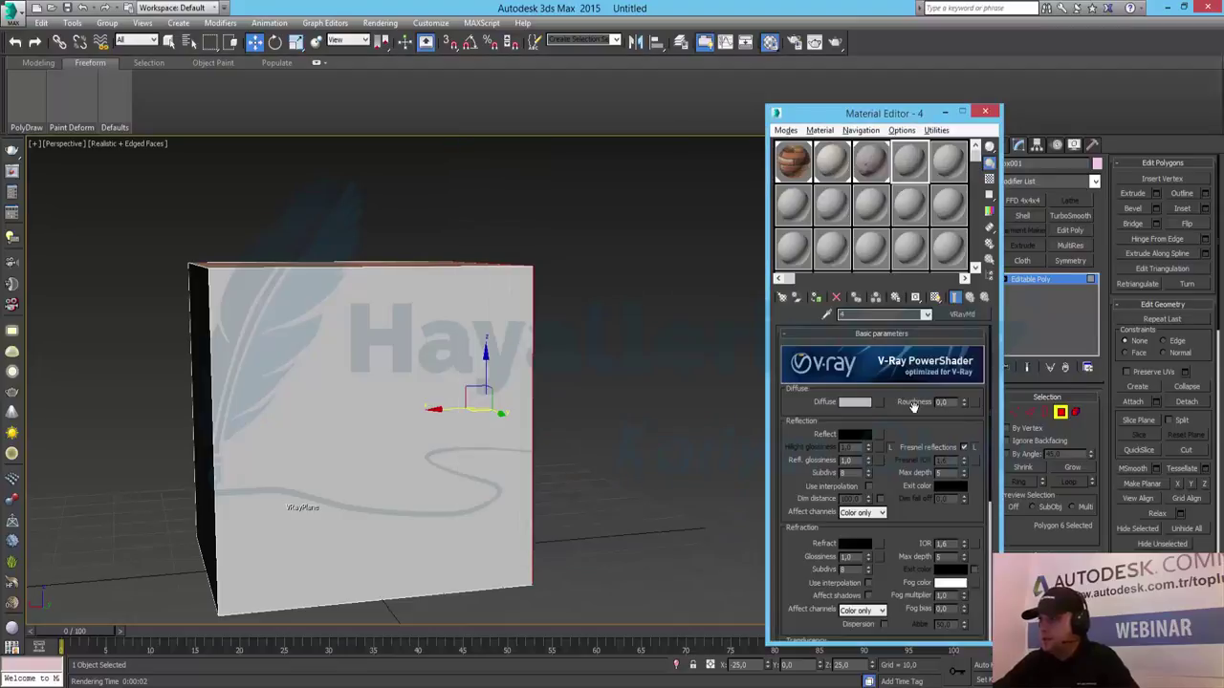
- Load Asphalt 1.JPG from the Asphalt 1 folder as material 4's diffuse bitmap
left_click(875, 404)
scroll(556, 231, "up", 5)
scroll(558, 229, "up", 5)
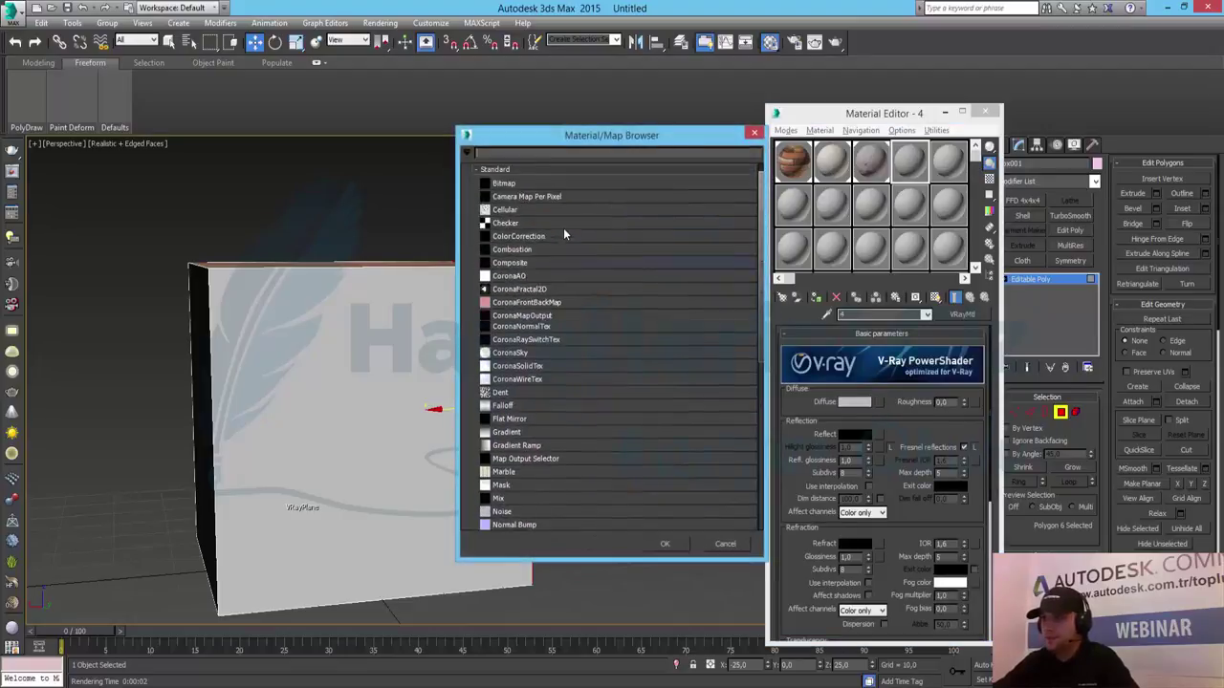
scroll(563, 228, "up", 5)
double_click(512, 198)
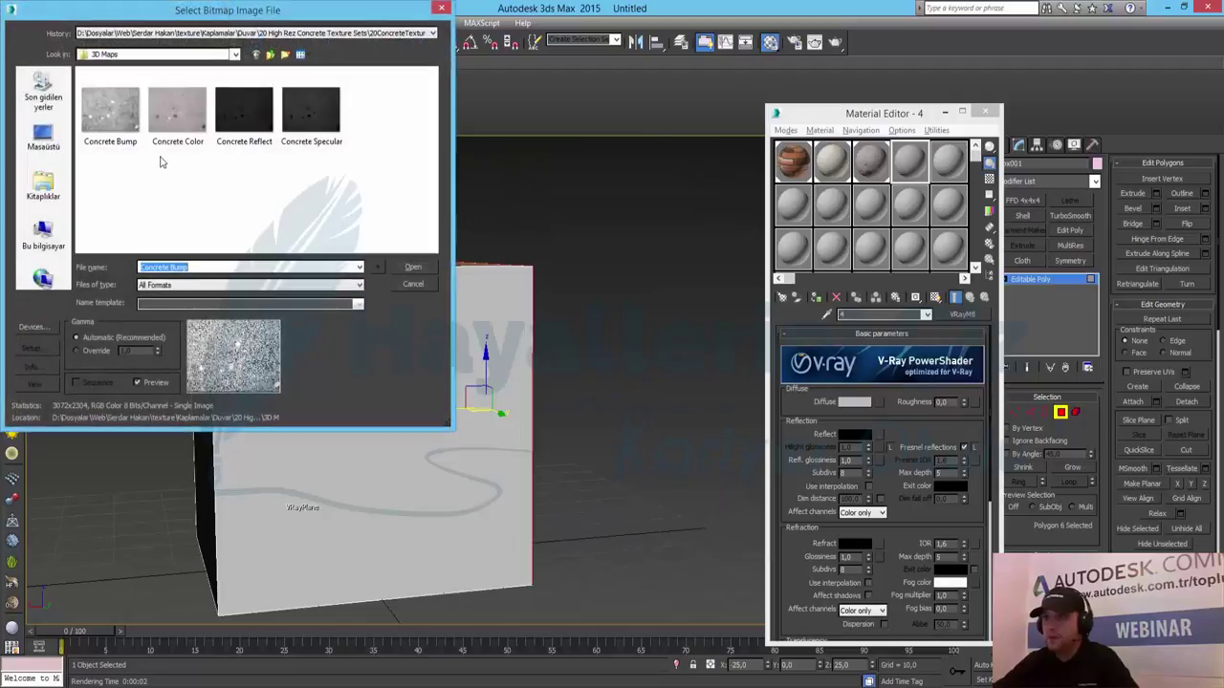
left_click(269, 54)
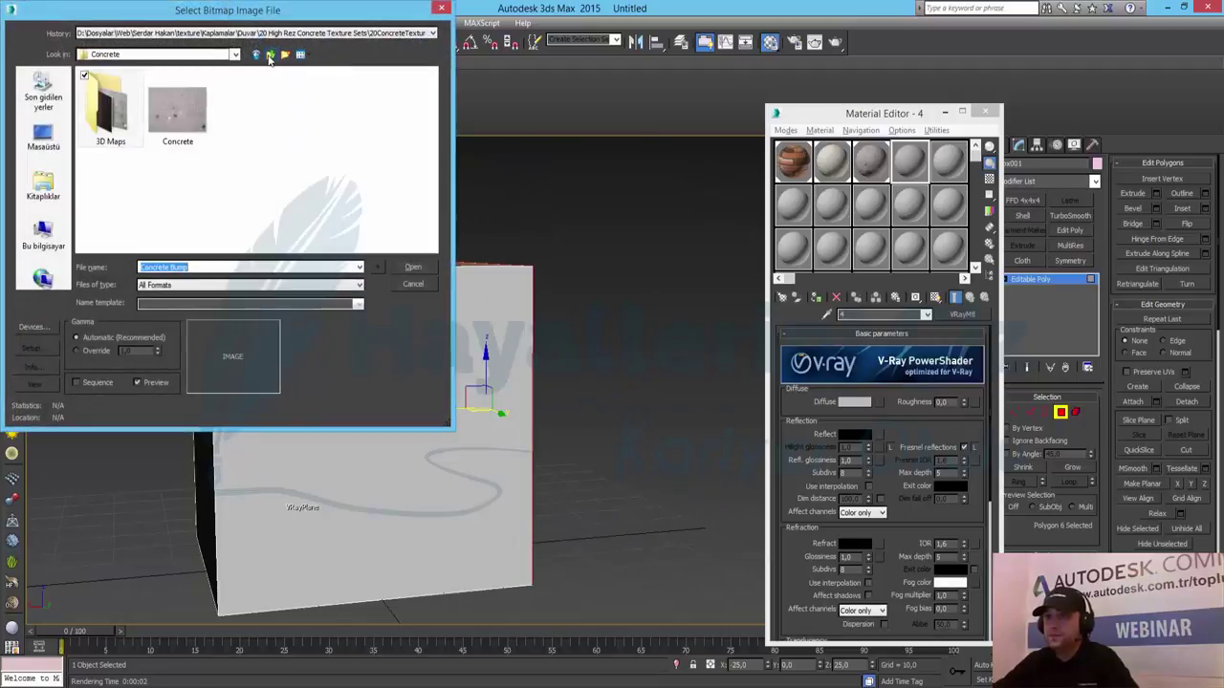
left_click(269, 55)
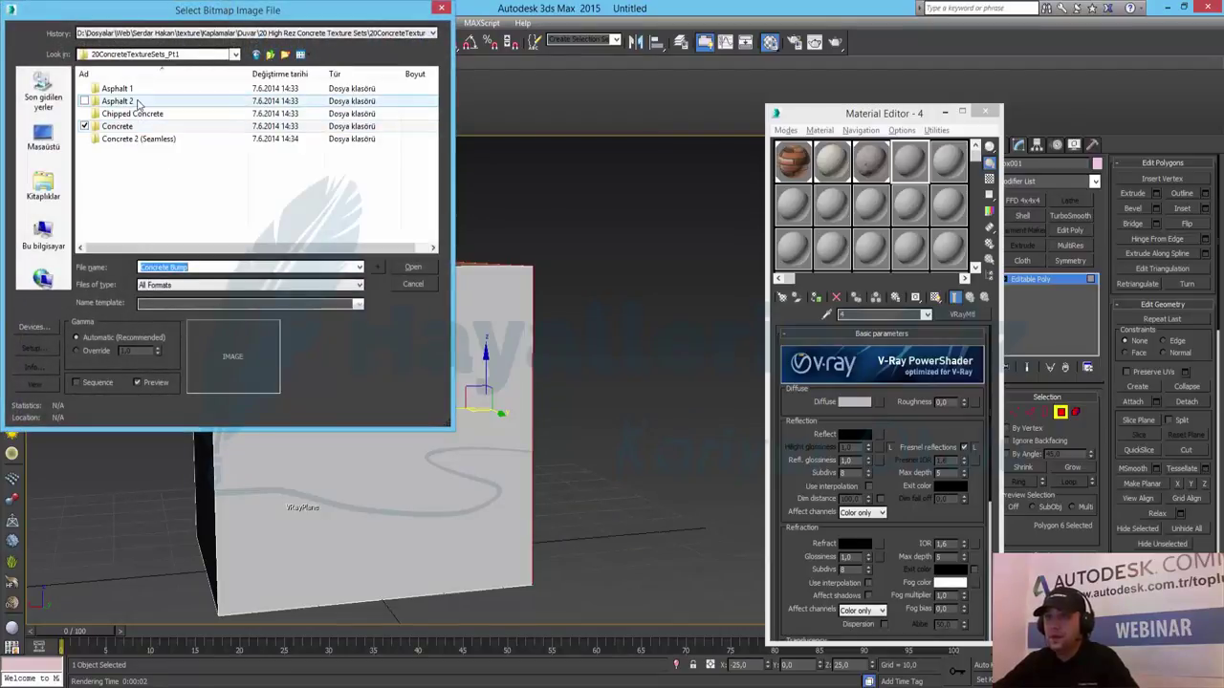
double_click(118, 88)
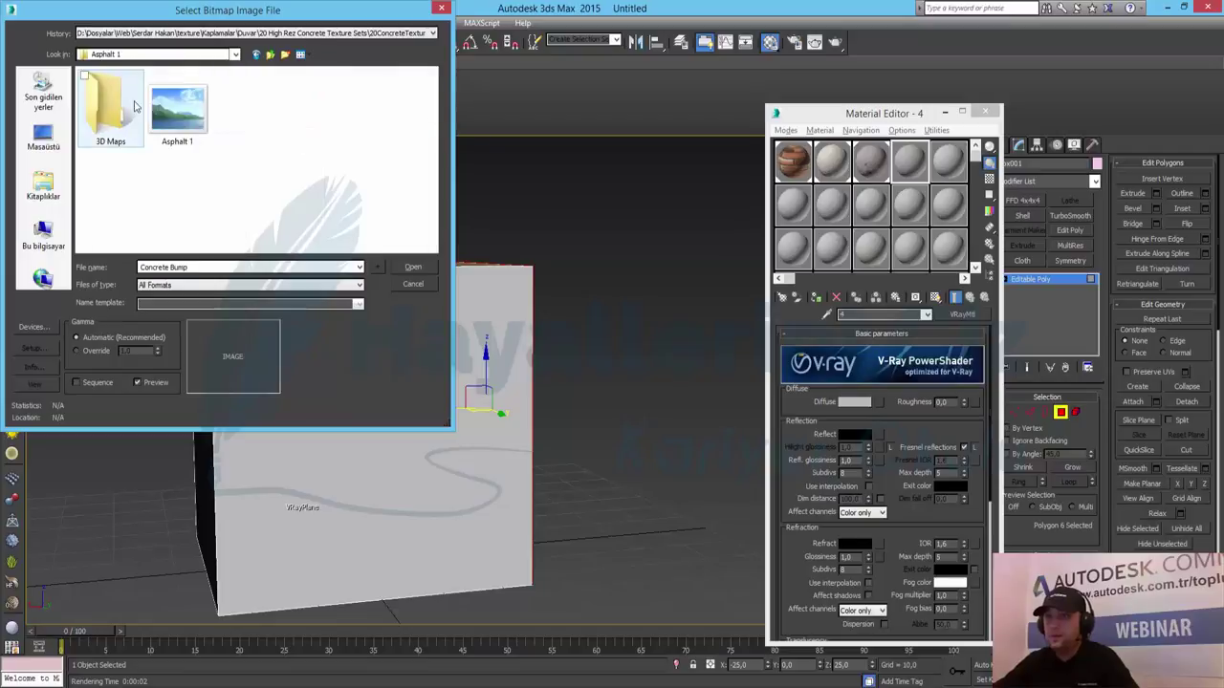
double_click(184, 140)
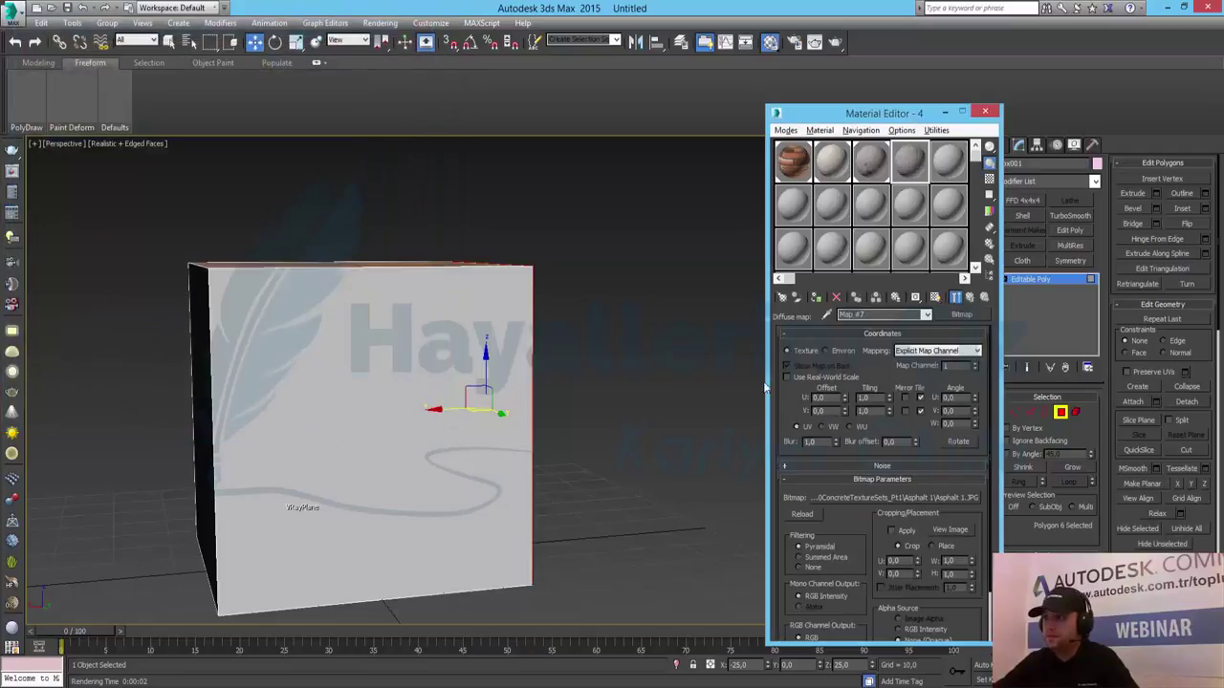
- Apply material 4 to the box's front face and load Asphalt 1 Bump.jpg as its bump map
left_click(492, 434)
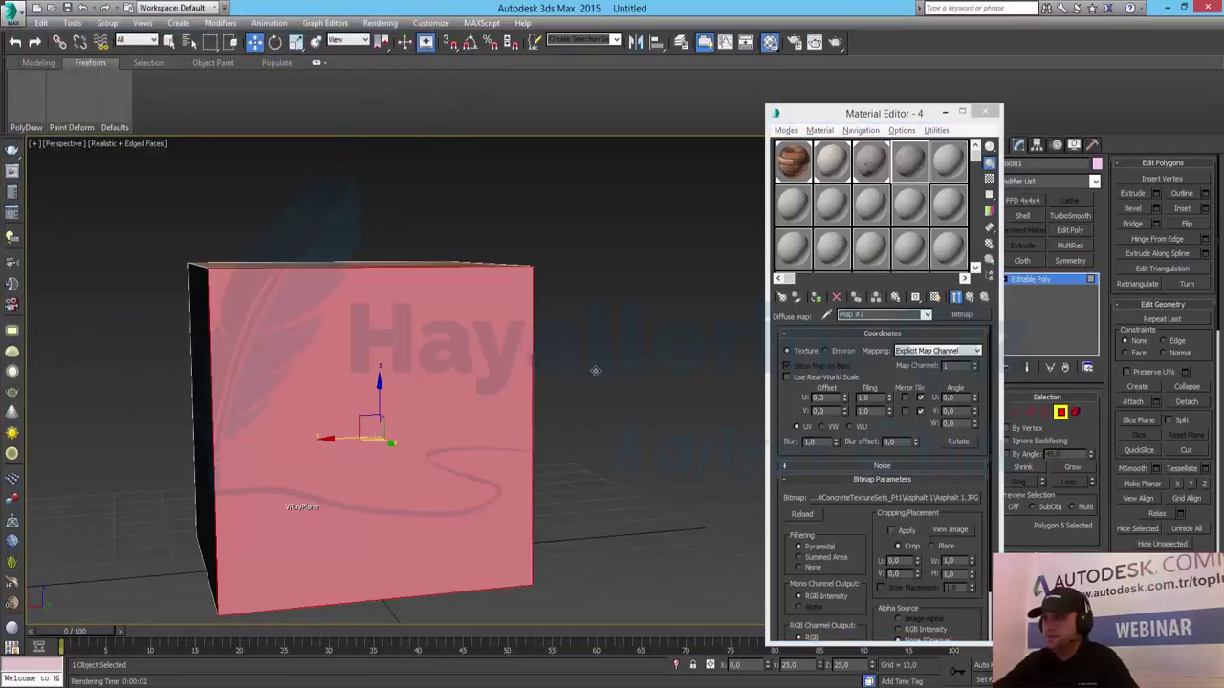
left_click(820, 301)
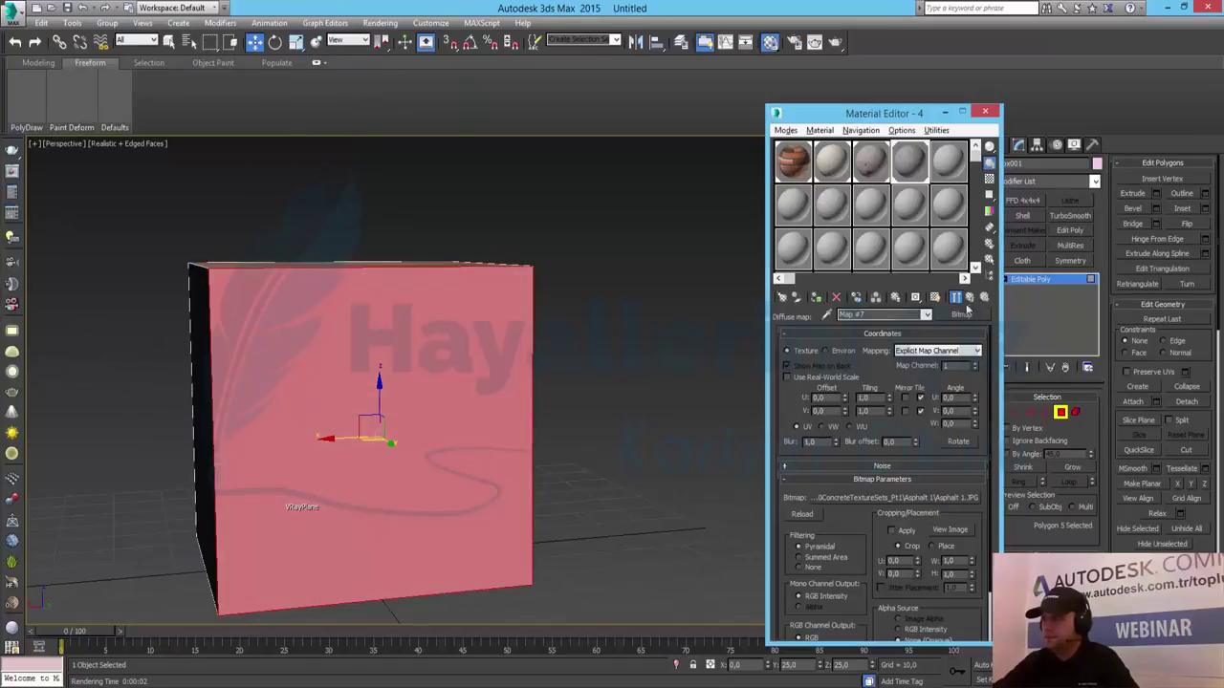
left_click(971, 298)
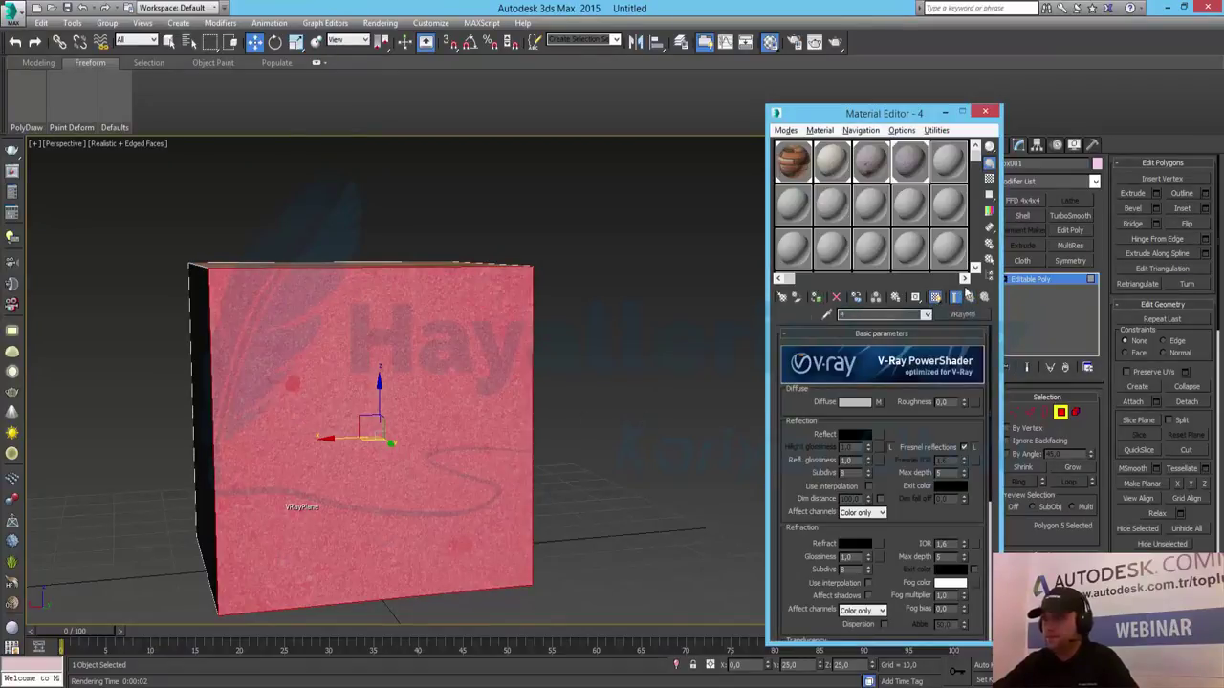
scroll(794, 586, "down", 5)
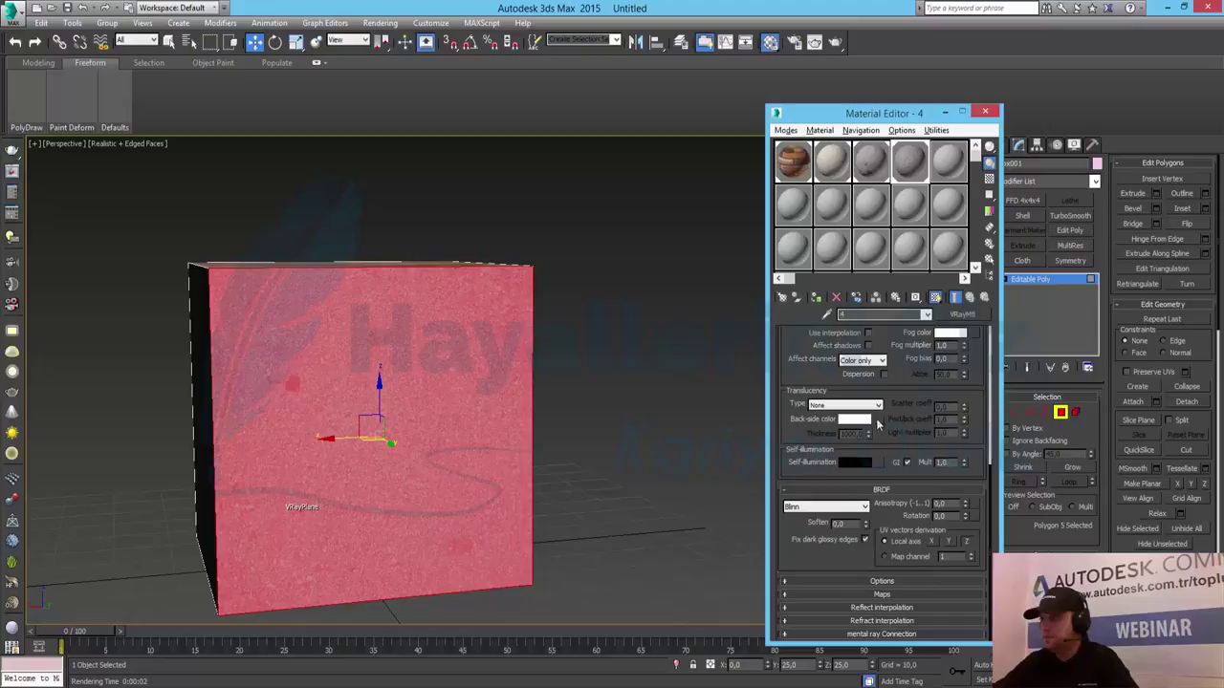
left_click(880, 592)
left_click(888, 594)
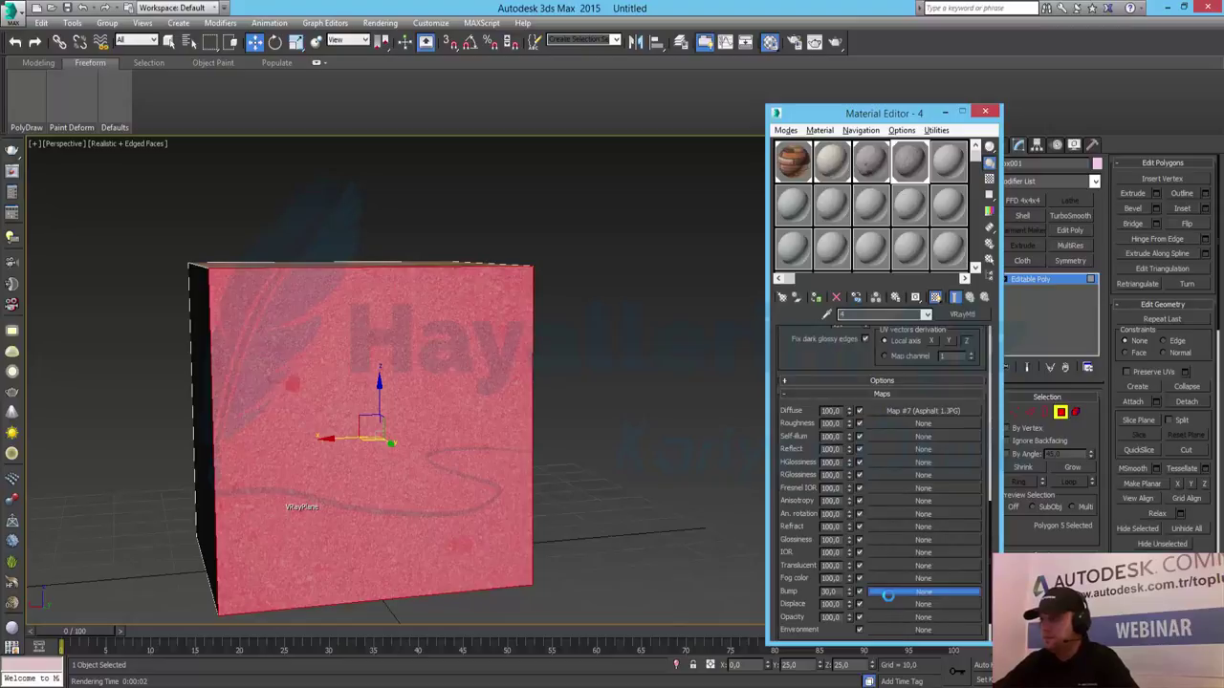
double_click(512, 201)
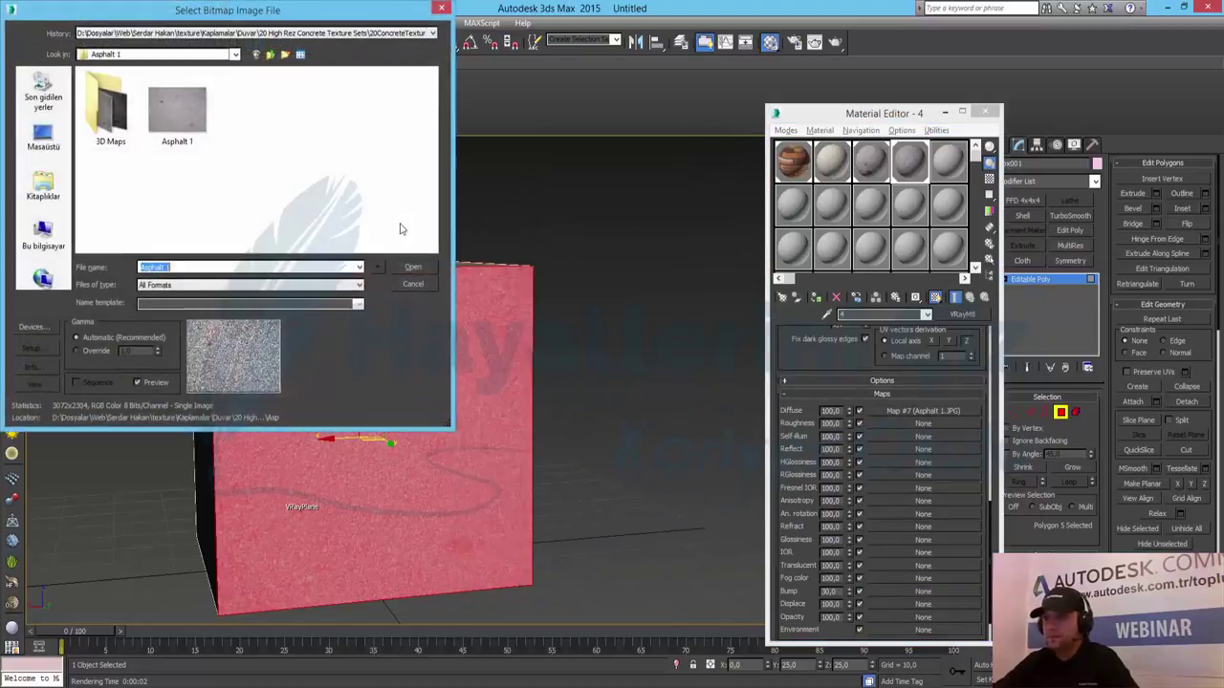
double_click(102, 119)
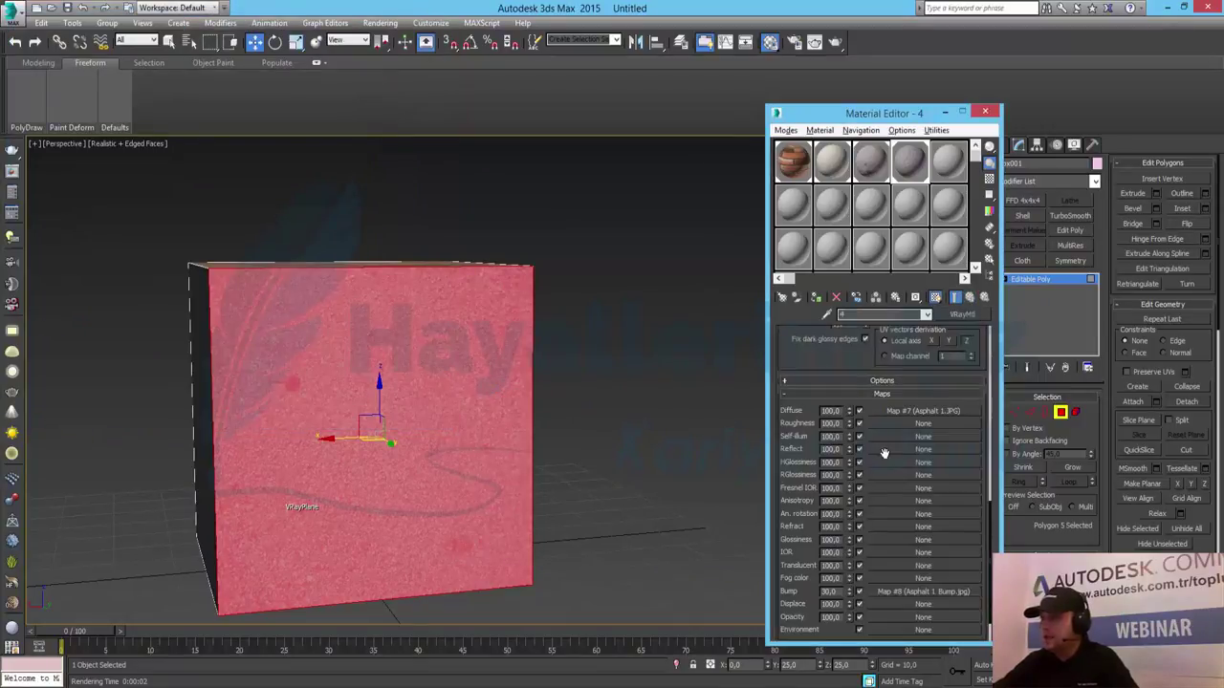
- Load Asphalt 1 Reflection.jpg as material 4's reflection map
left_click(892, 449)
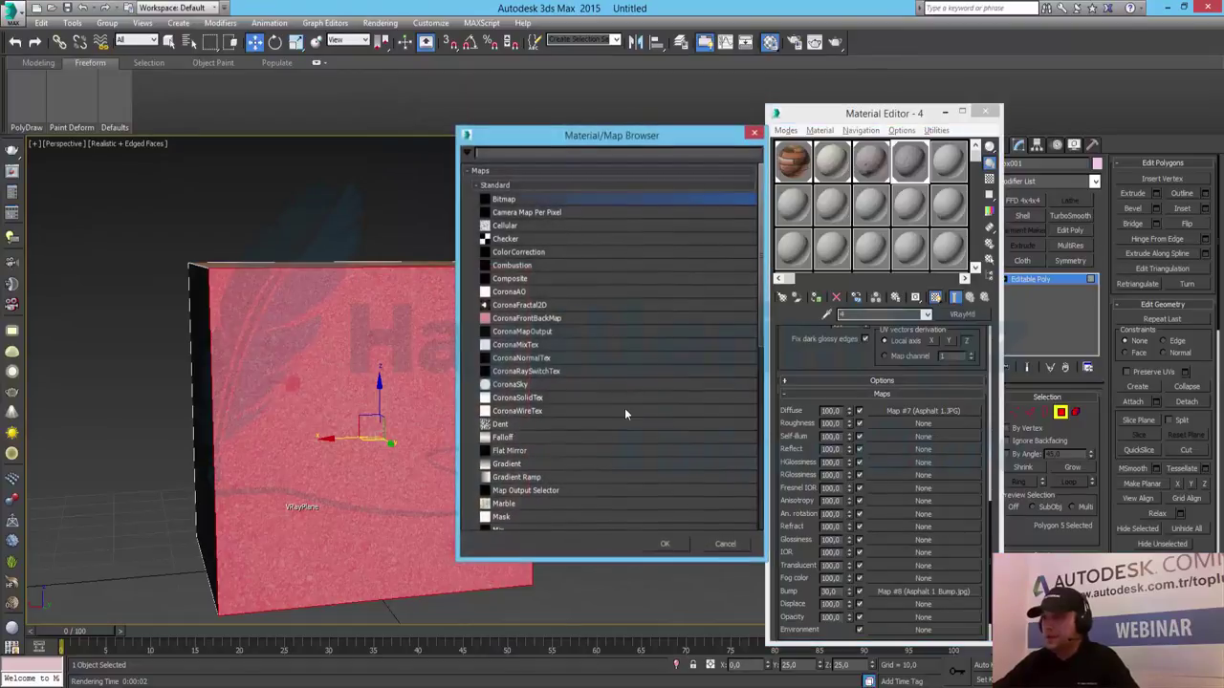
double_click(504, 201)
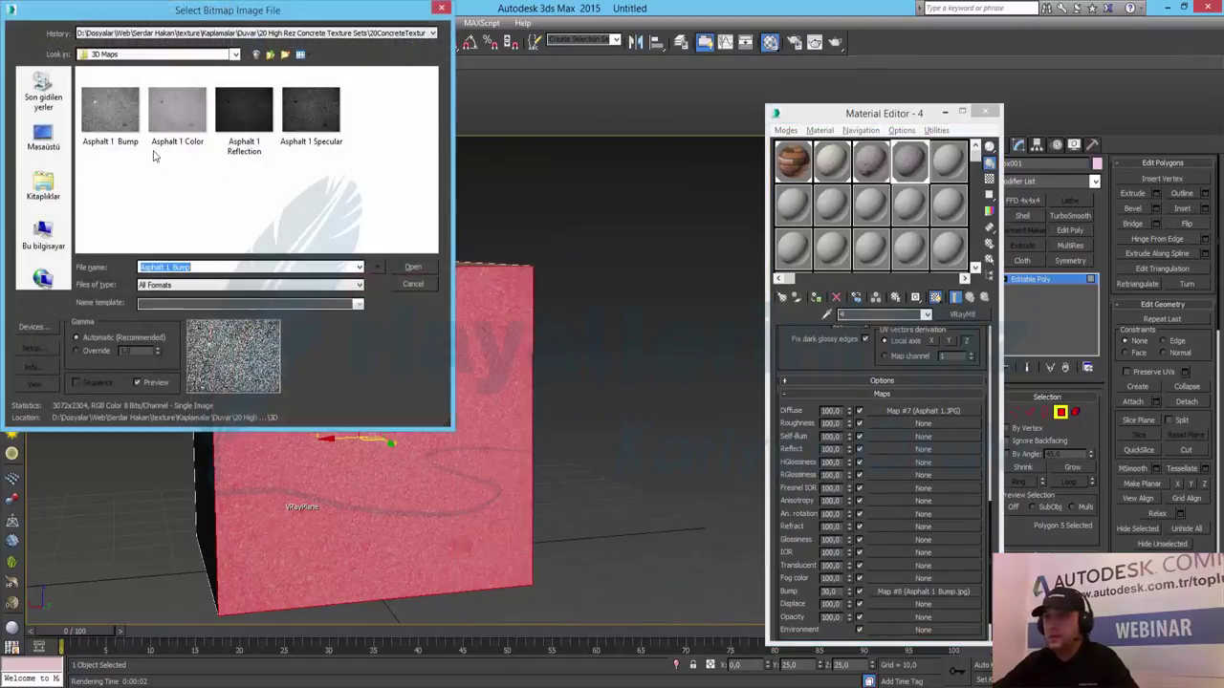
double_click(249, 120)
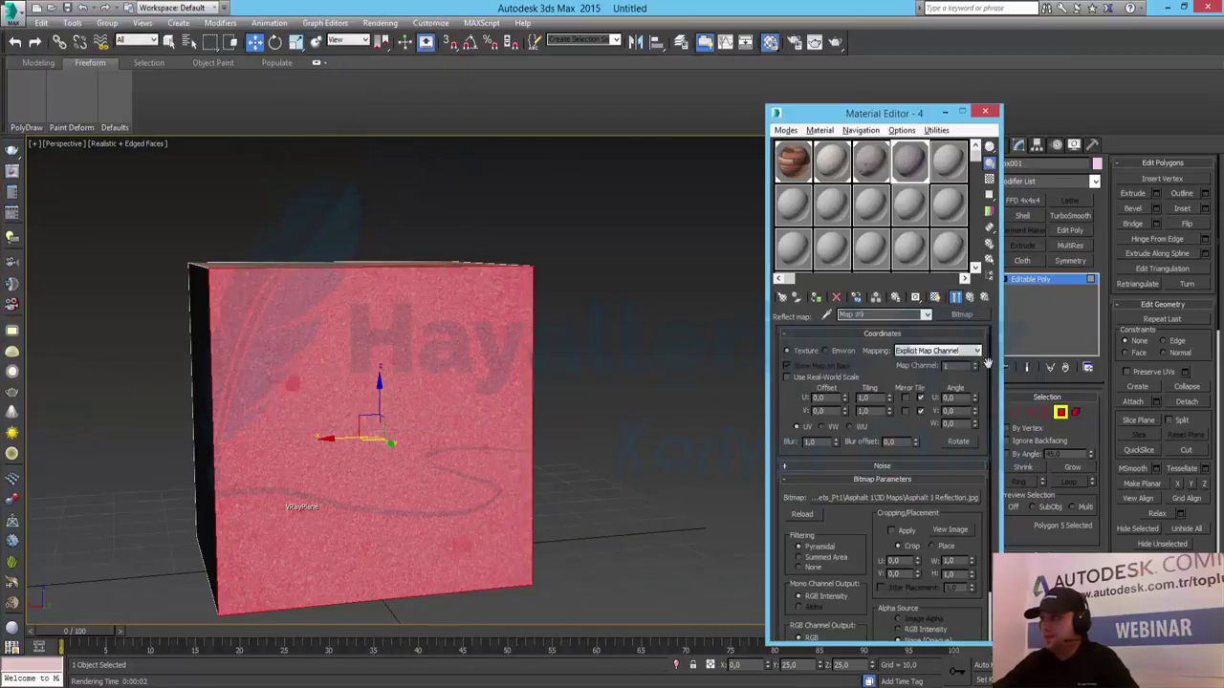
- View asphalt material 4 in an enlarged preview while unchecking its Reflect map
left_click(968, 298)
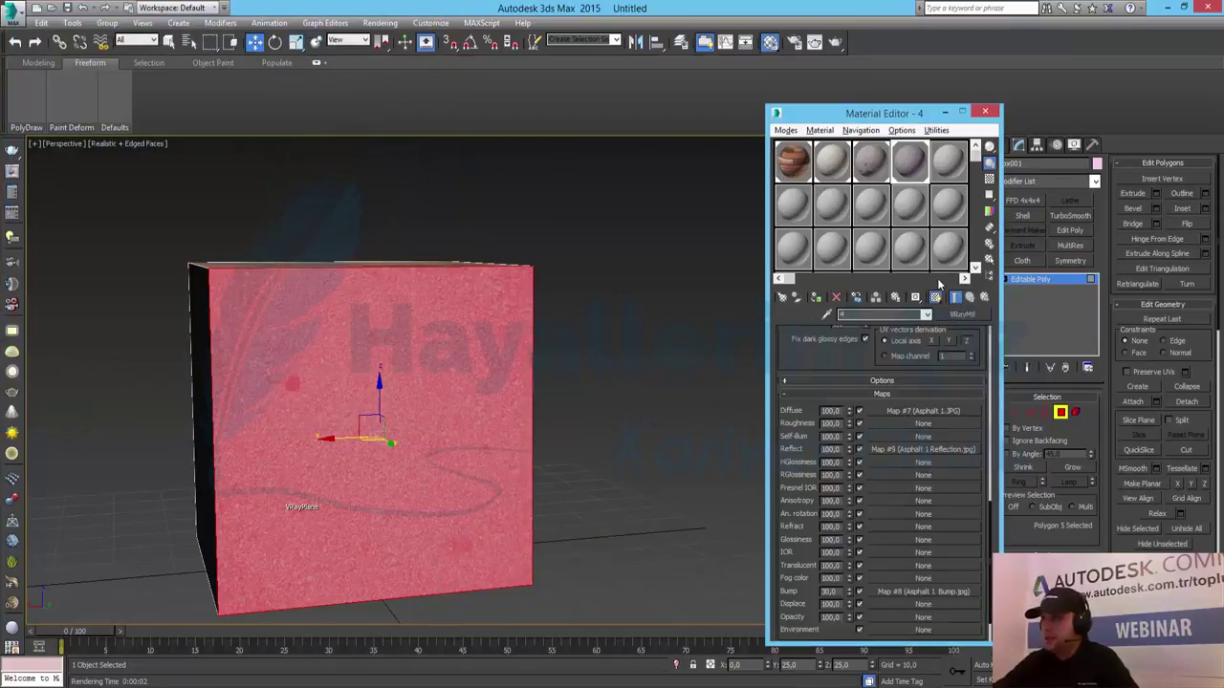
double_click(908, 166)
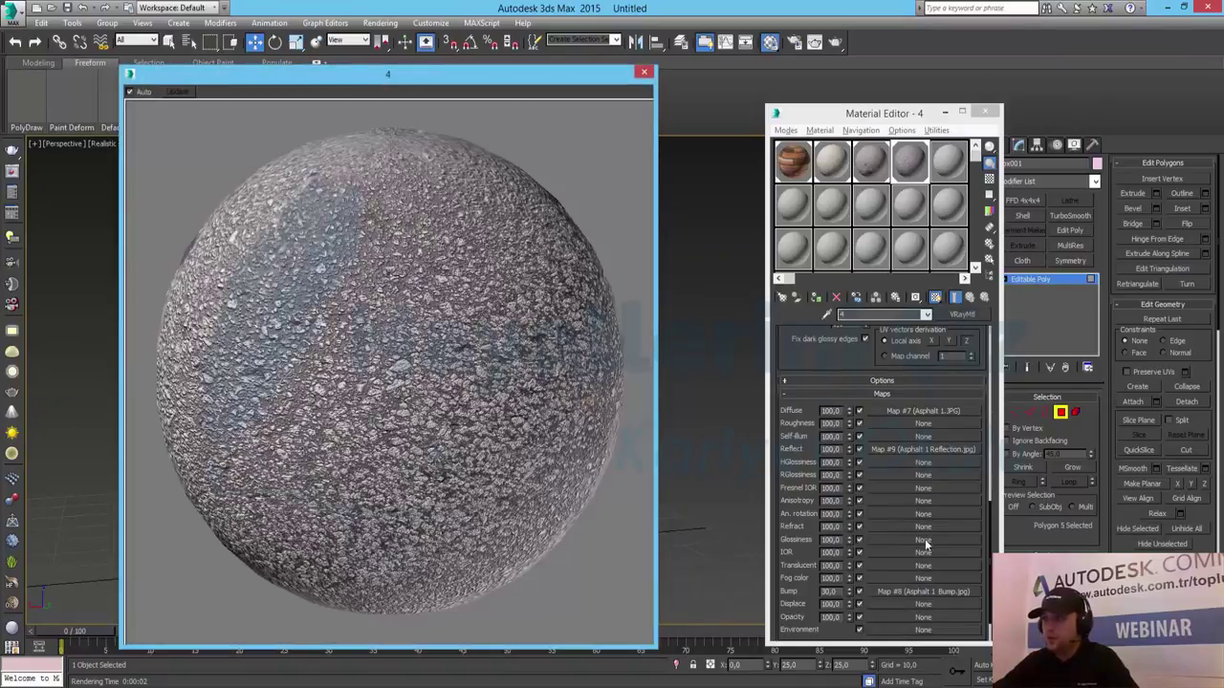
left_click(858, 450)
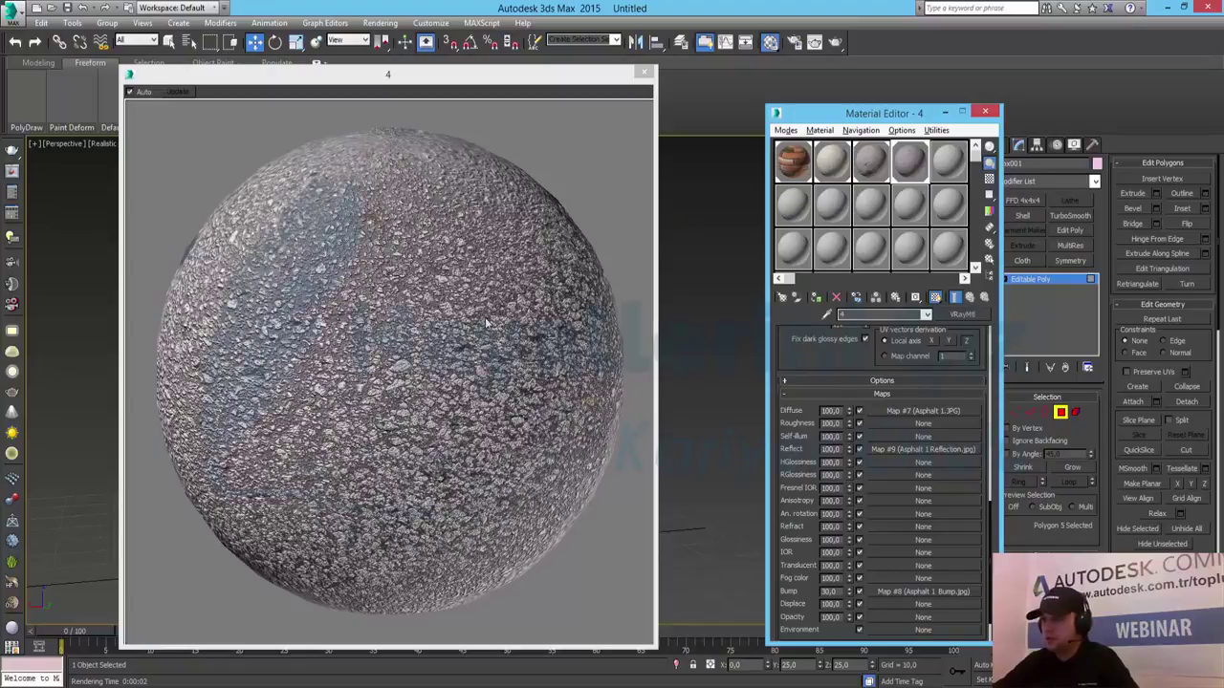
left_click(644, 73)
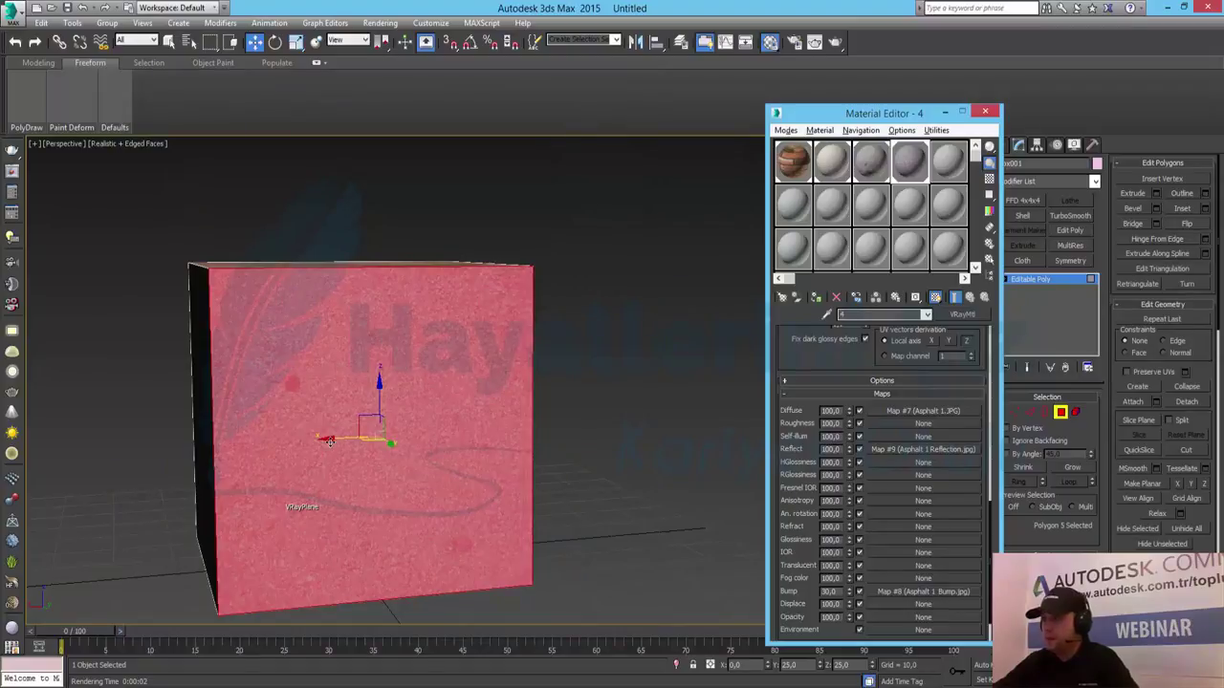
- Rename the fifth sample material to 5
middle_click_drag(334, 439, 310, 443, "alt")
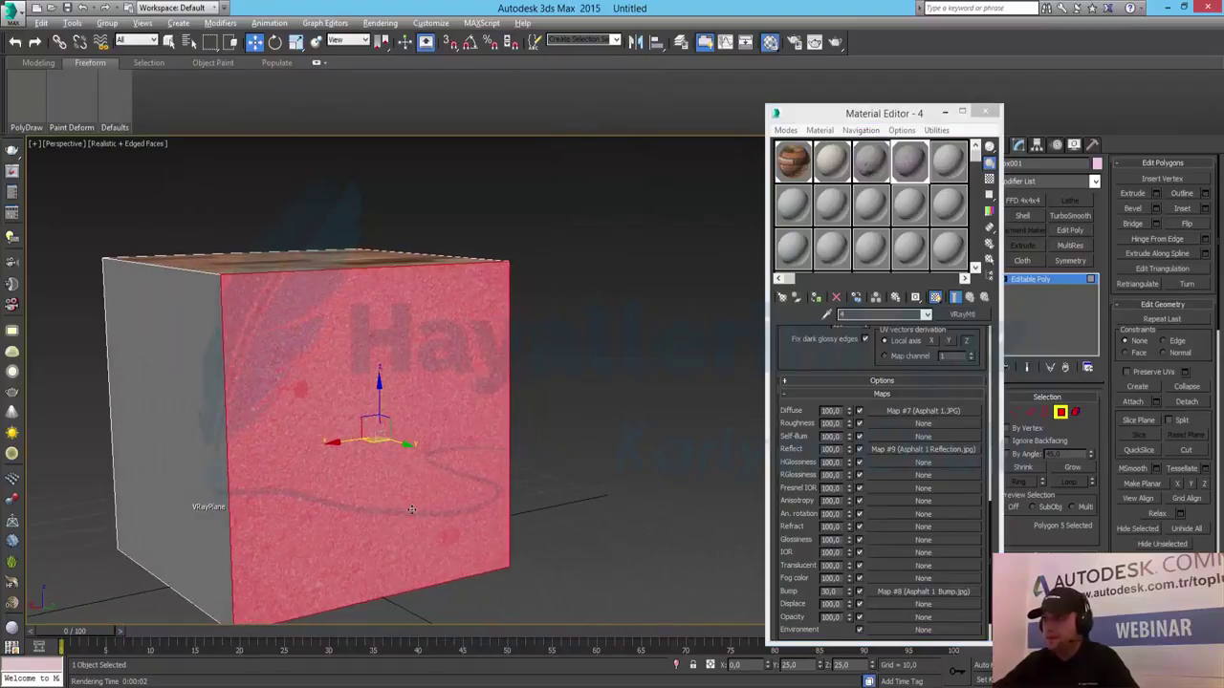
mouse_move(348, 517)
middle_mouse_down("alt")
mouse_move(207, 428)
mouse_move(446, 464)
mouse_move(513, 455)
middle_mouse_up("alt")
left_click(947, 159)
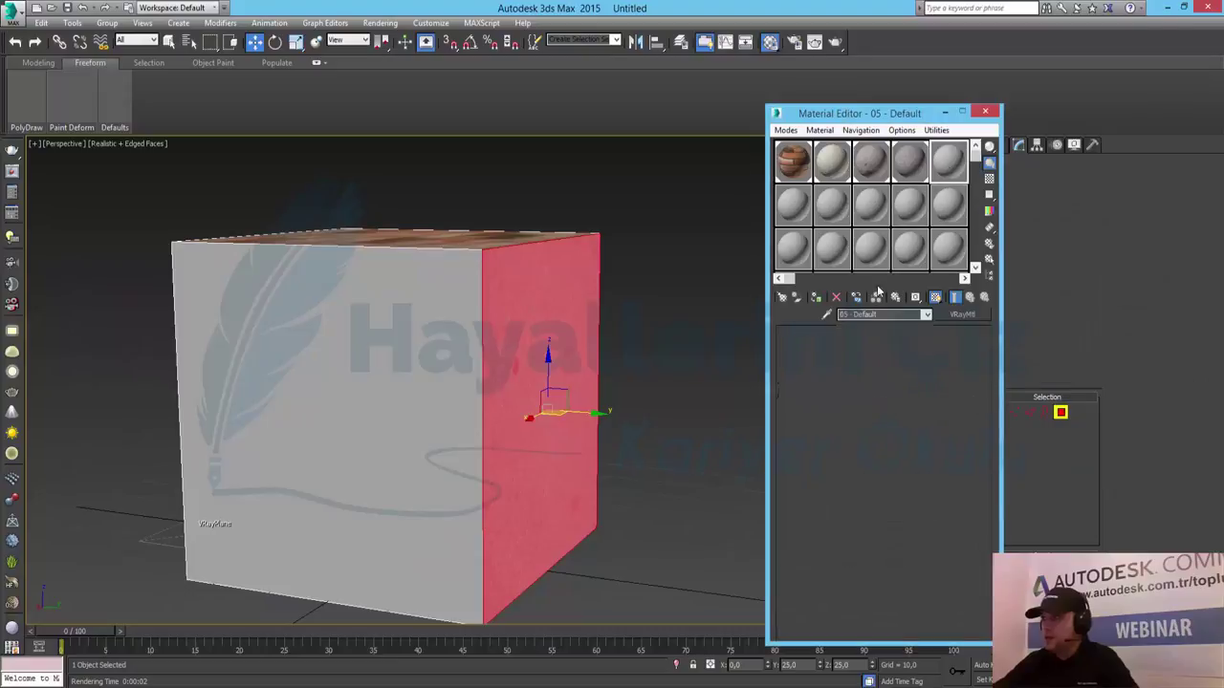
type("5")
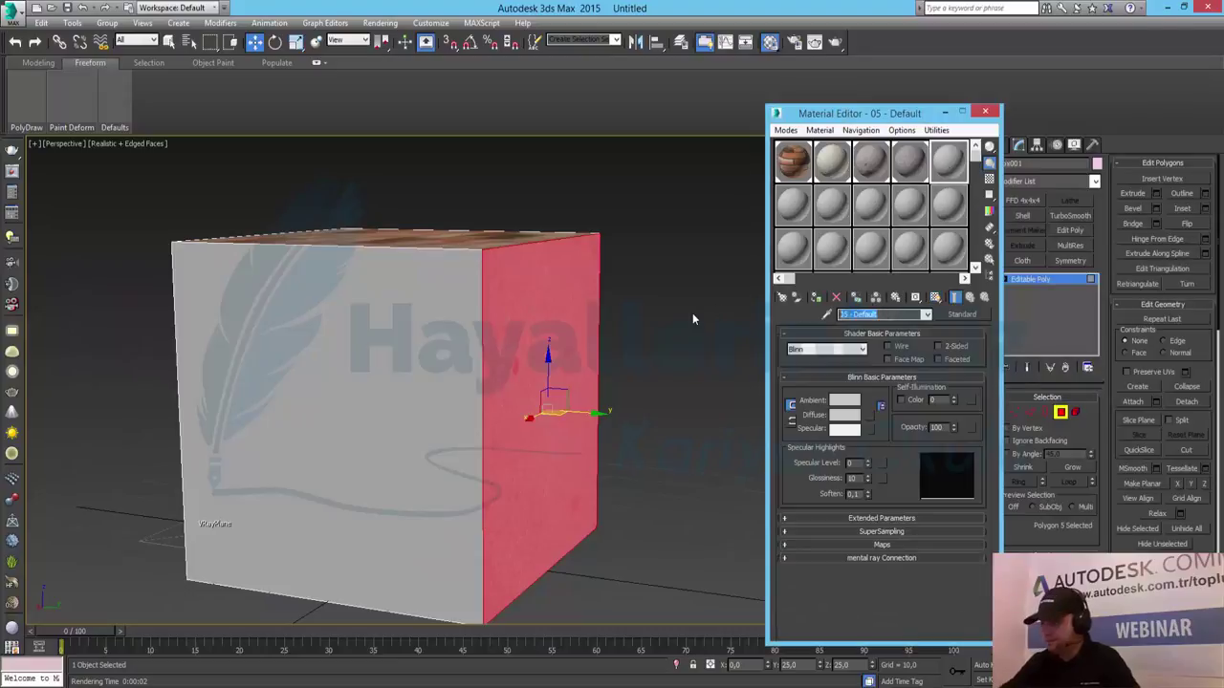
key("Return")
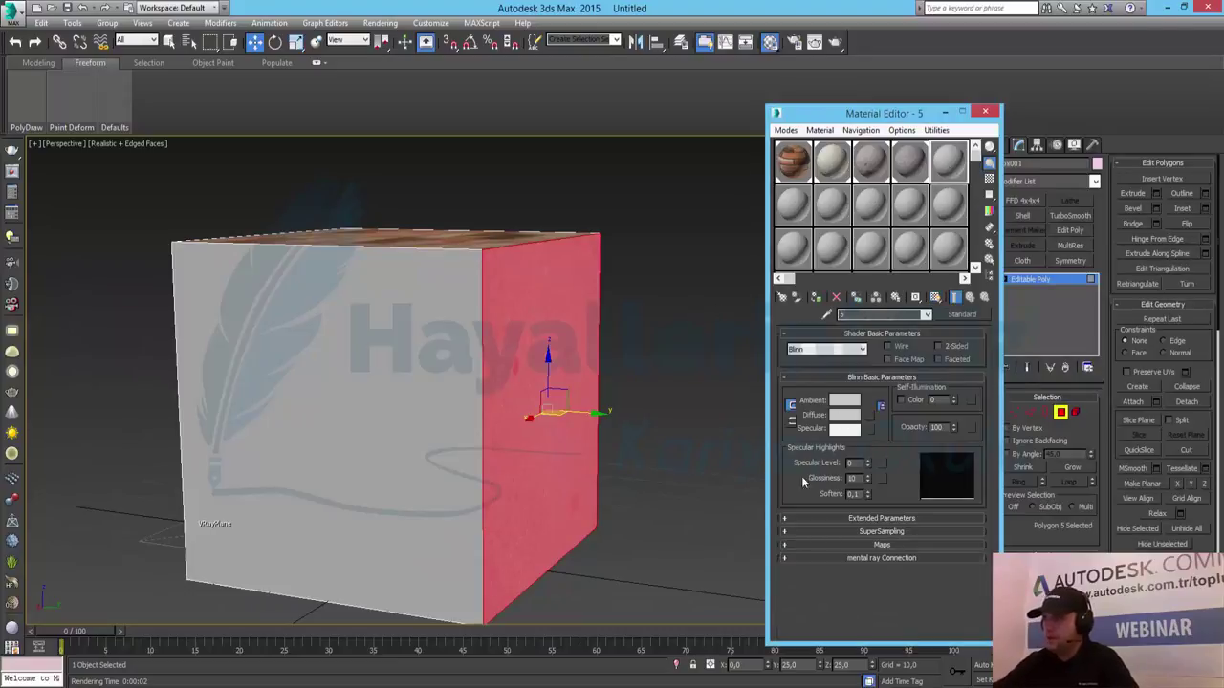
- Select the box's front face, convert material 5 to a VRayMtl, and open its diffuse map choices
left_click(412, 377)
left_click(962, 317)
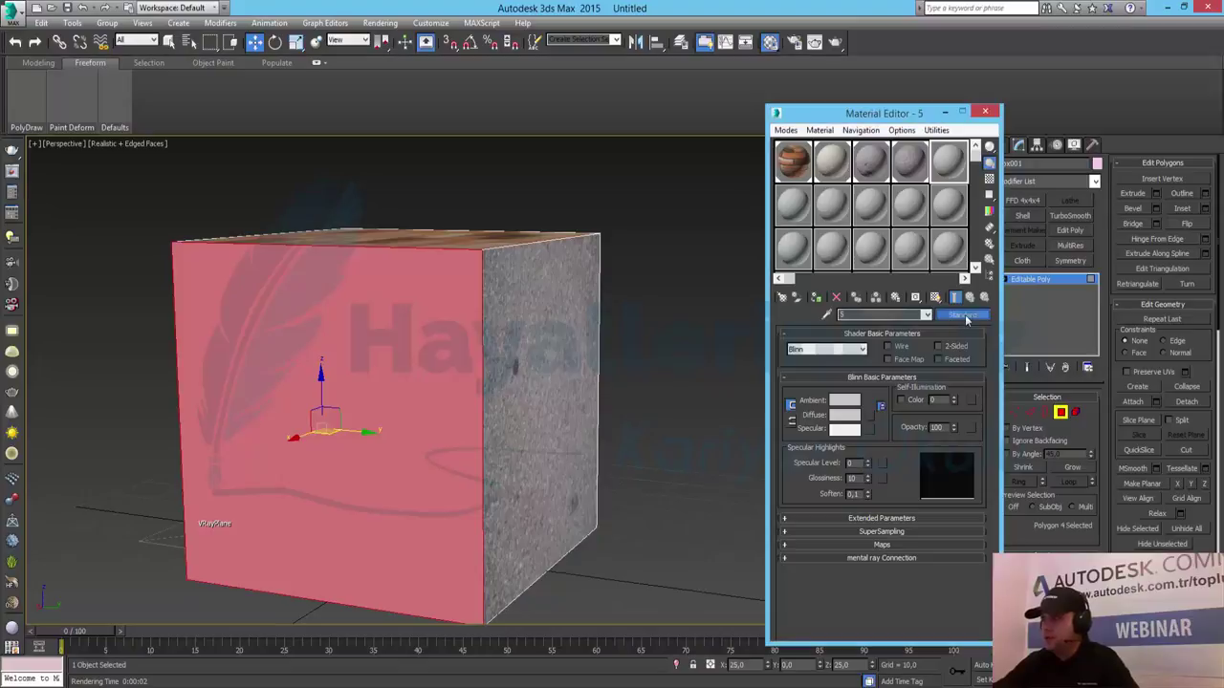
scroll(536, 459, "down", 5)
double_click(528, 450)
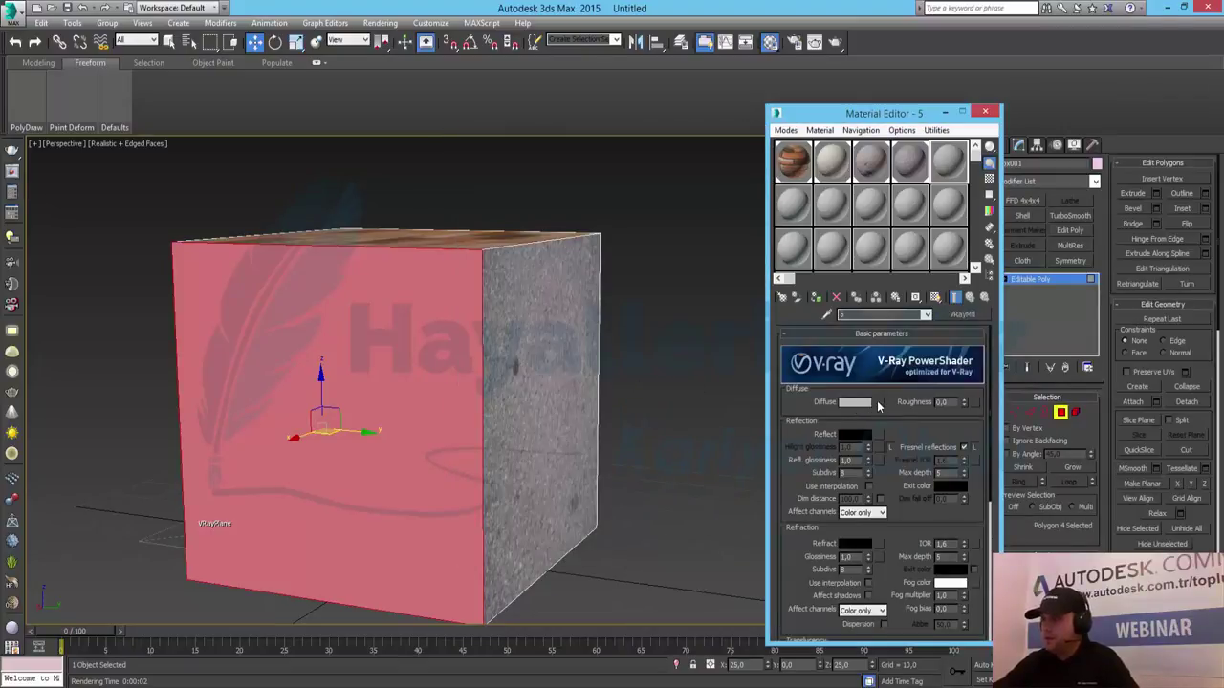
left_click(874, 402)
scroll(555, 239, "up", 5)
scroll(554, 240, "up", 5)
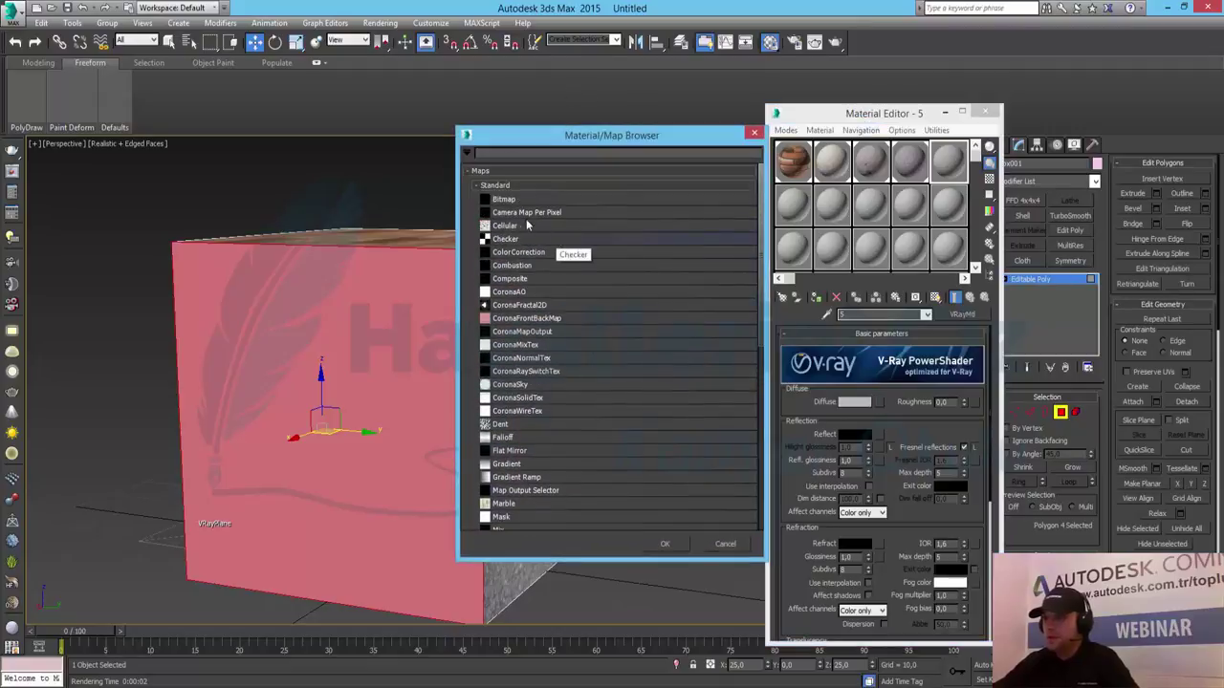
- Load item0001.jpg from Duvar > CD2 Old Walls > Textures as material 5's diffuse bitmap
double_click(508, 208)
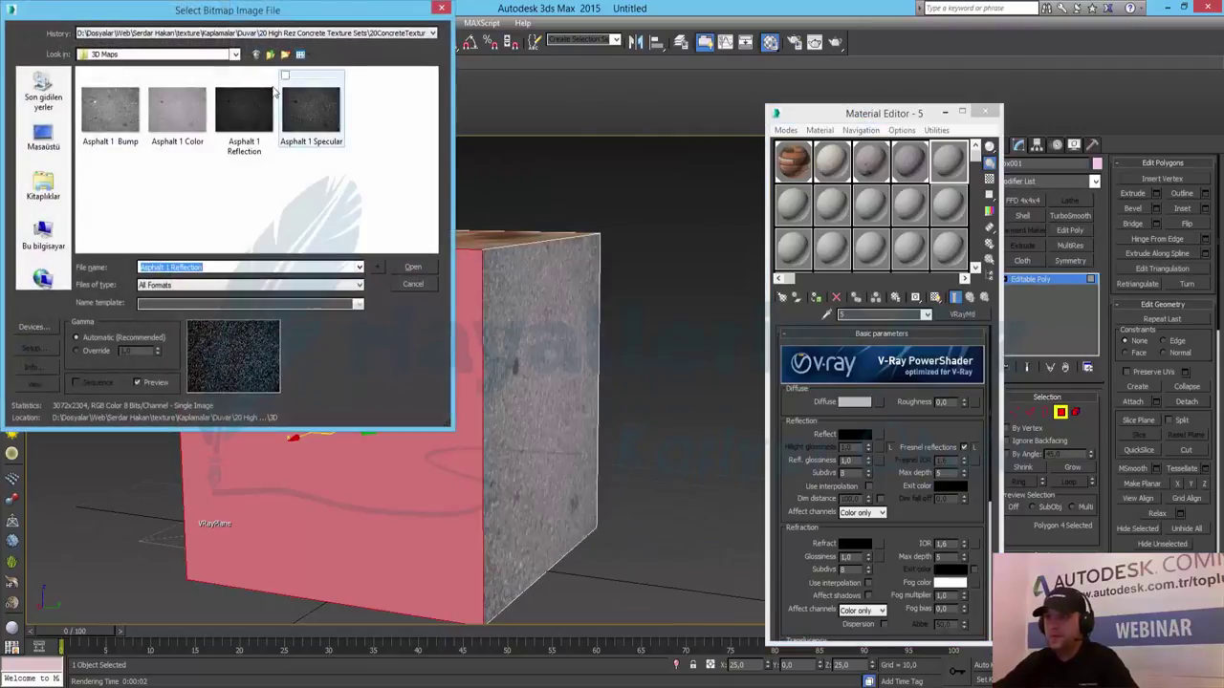
left_click(271, 55)
left_click(270, 56)
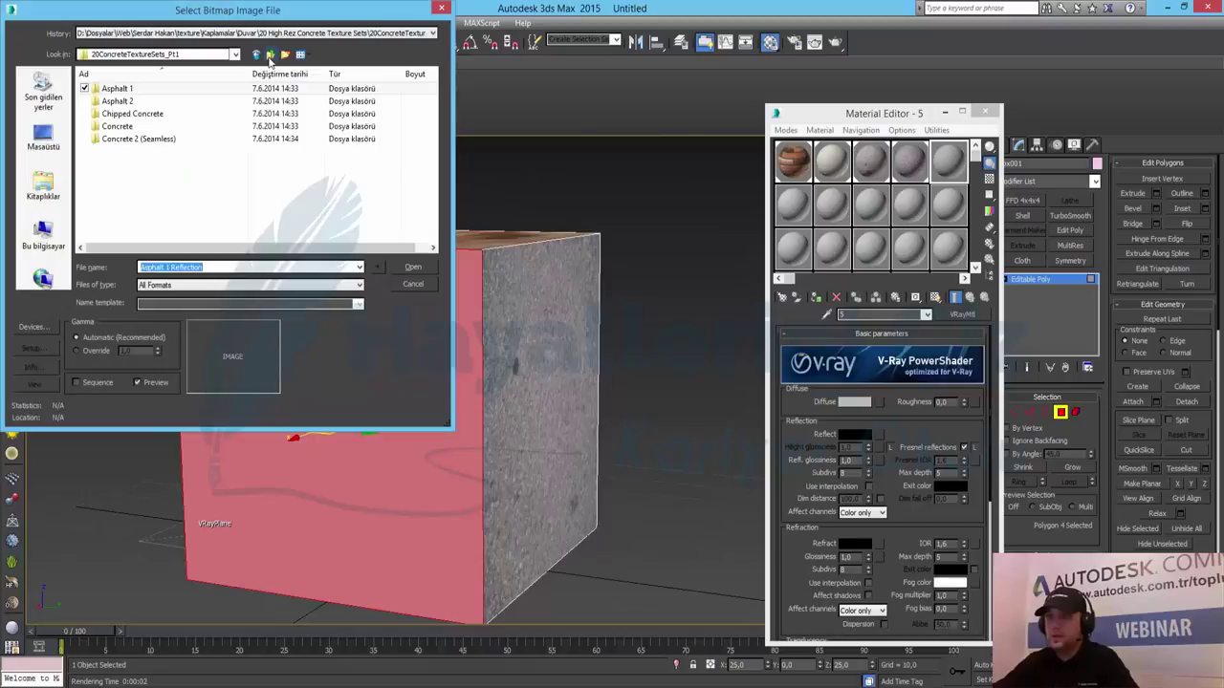
left_click(271, 56)
left_click(271, 56)
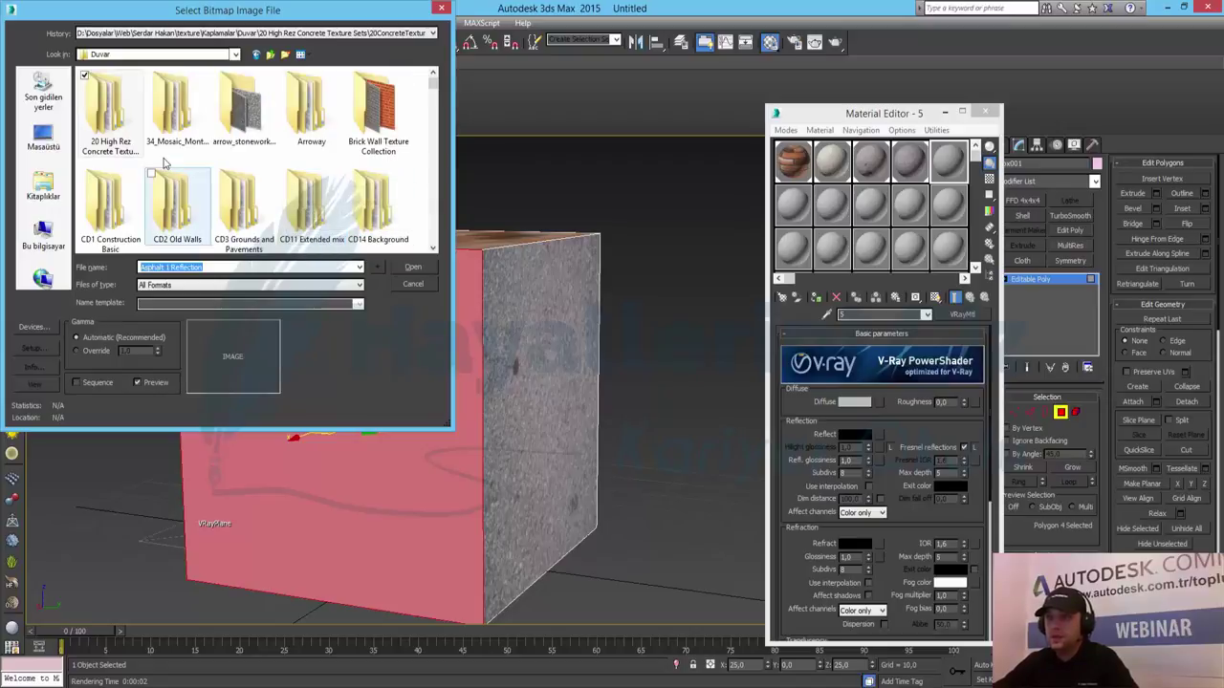
left_click(174, 211)
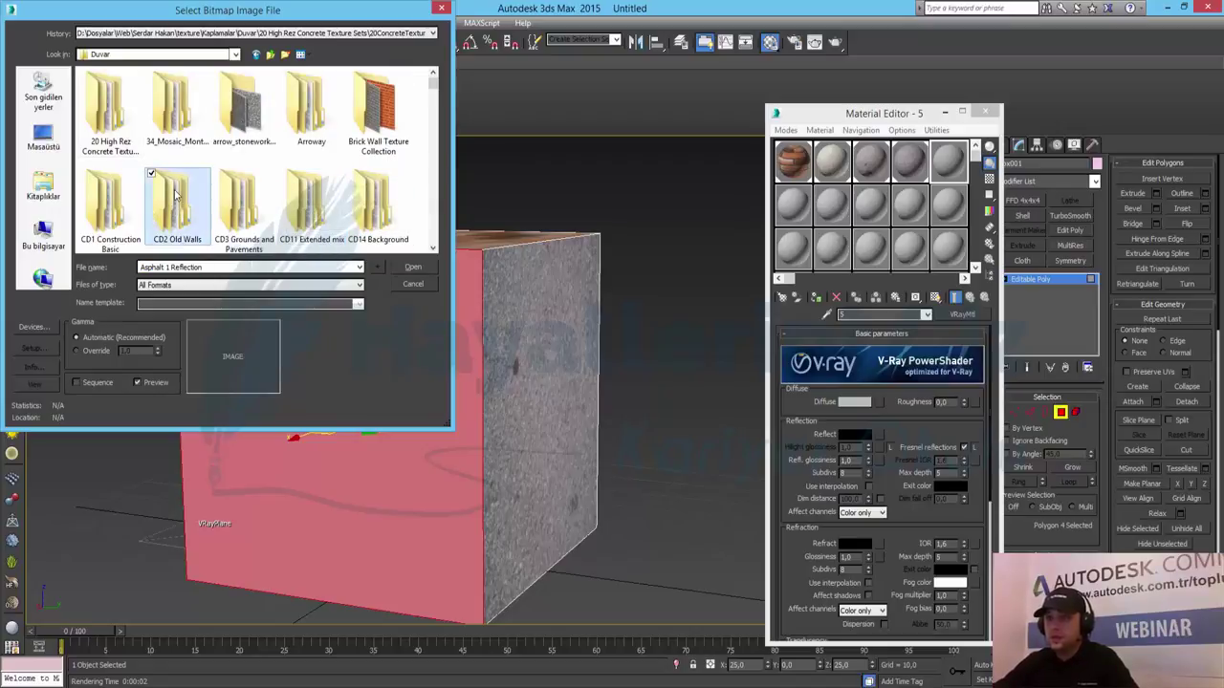
double_click(176, 214)
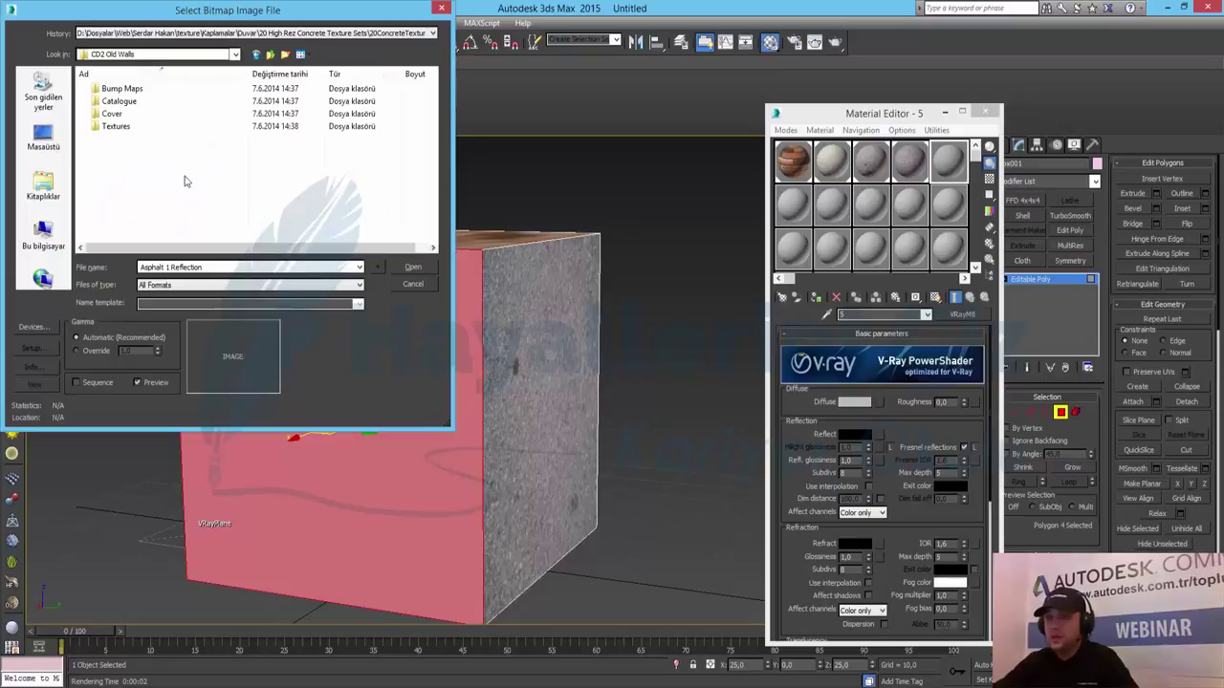
double_click(127, 126)
double_click(111, 107)
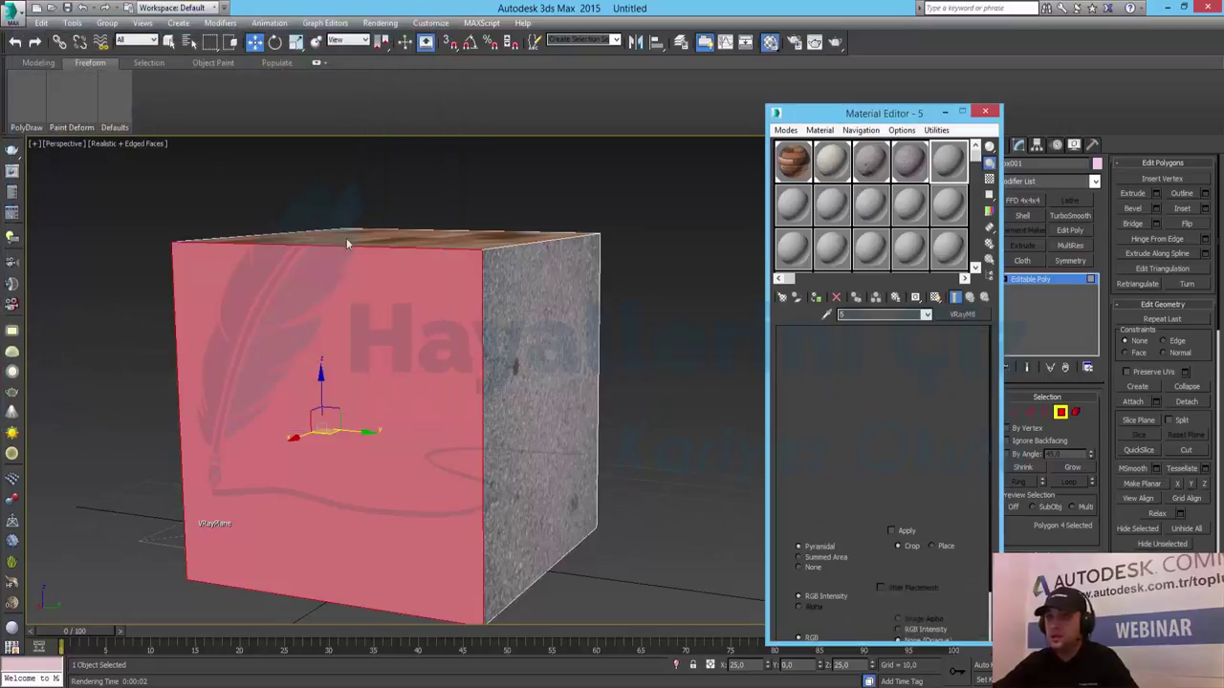
- Add item0001b.jpg from the Bump Maps folder as material 5's bitmap bump map
left_click(972, 298)
left_click_drag(783, 599, 878, 139)
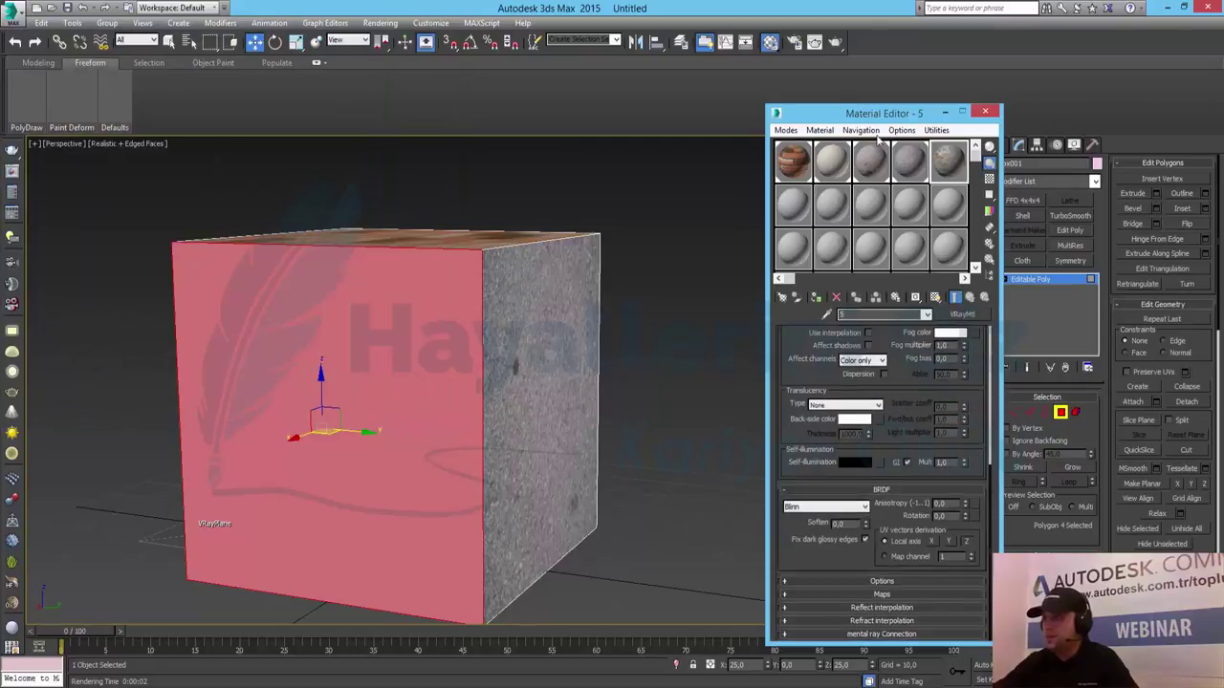
left_click(916, 594)
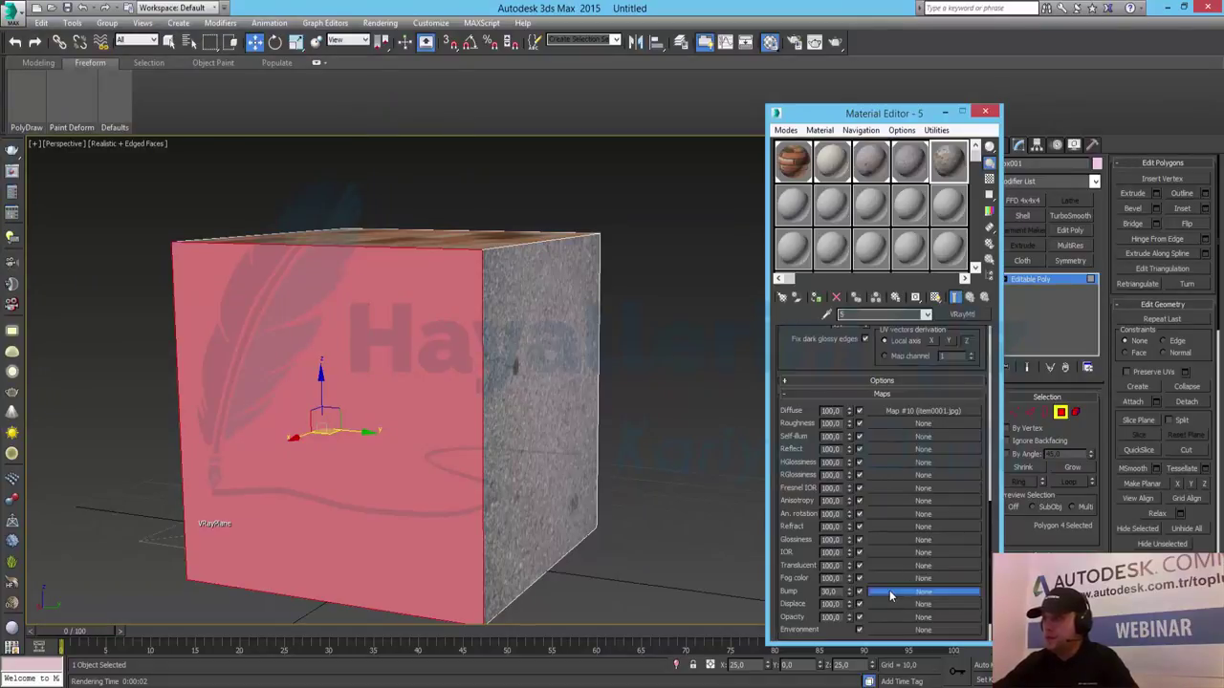
left_click(923, 591)
double_click(506, 199)
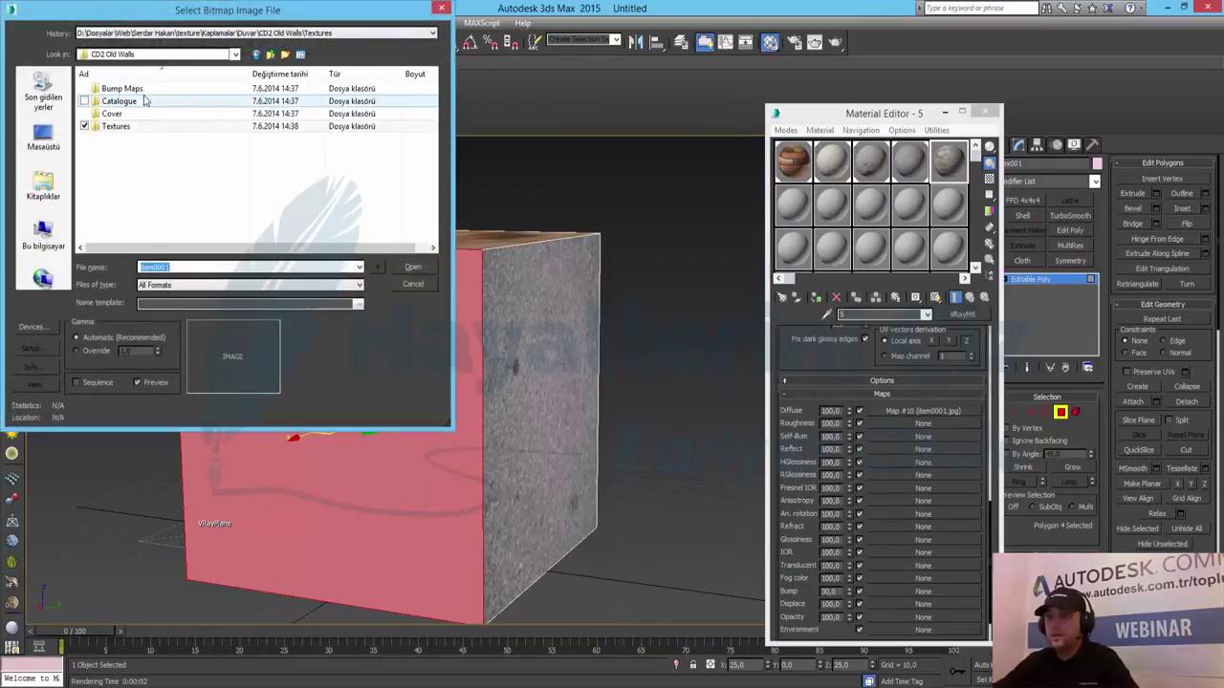
double_click(144, 89)
double_click(124, 114)
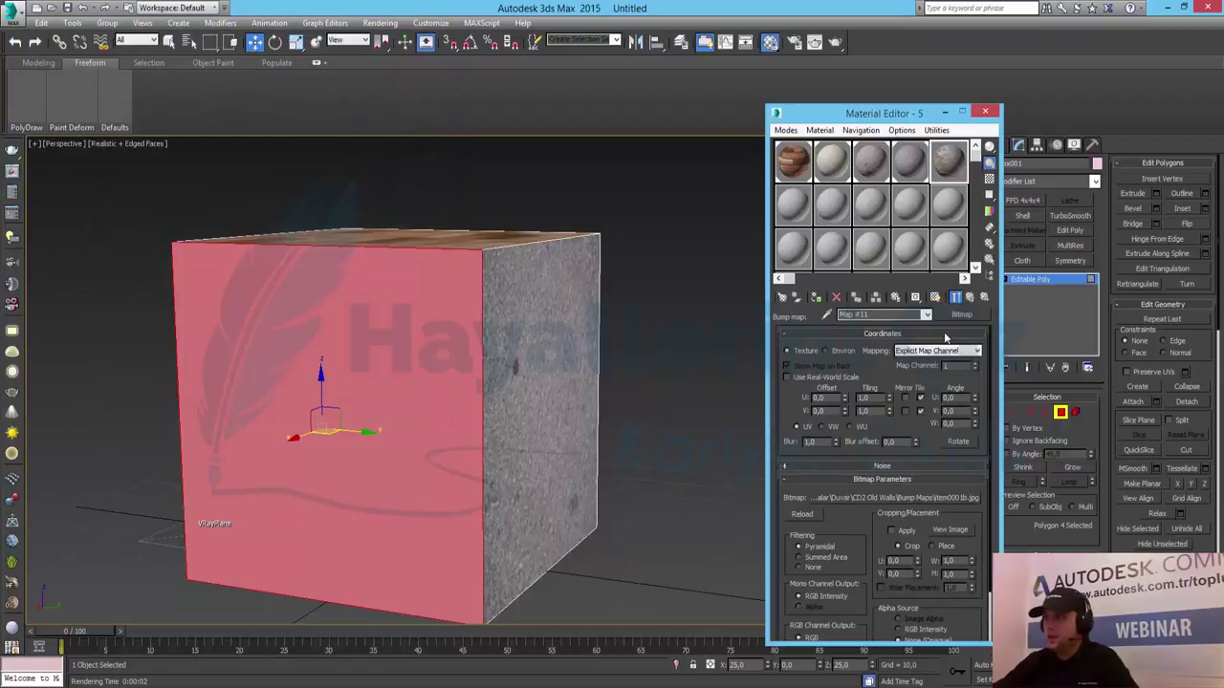
- Show material 5's old-wall texture on the cube's front face and check its enlarged sample preview
left_click(963, 302)
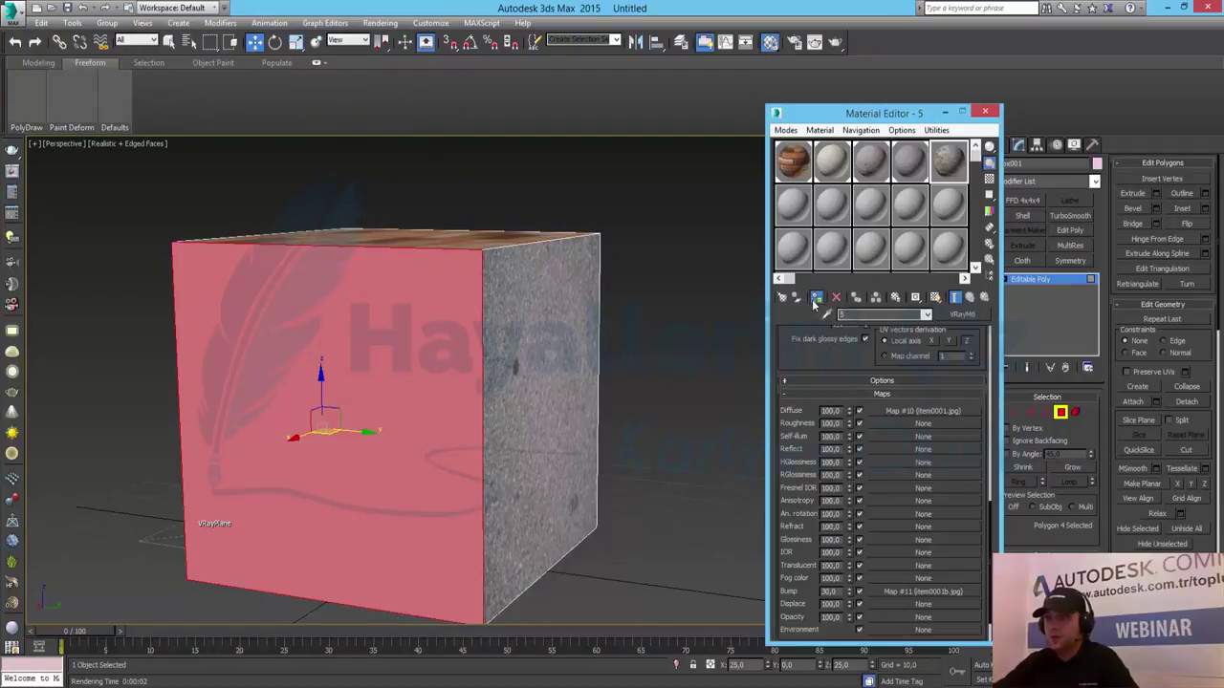
left_click(935, 297)
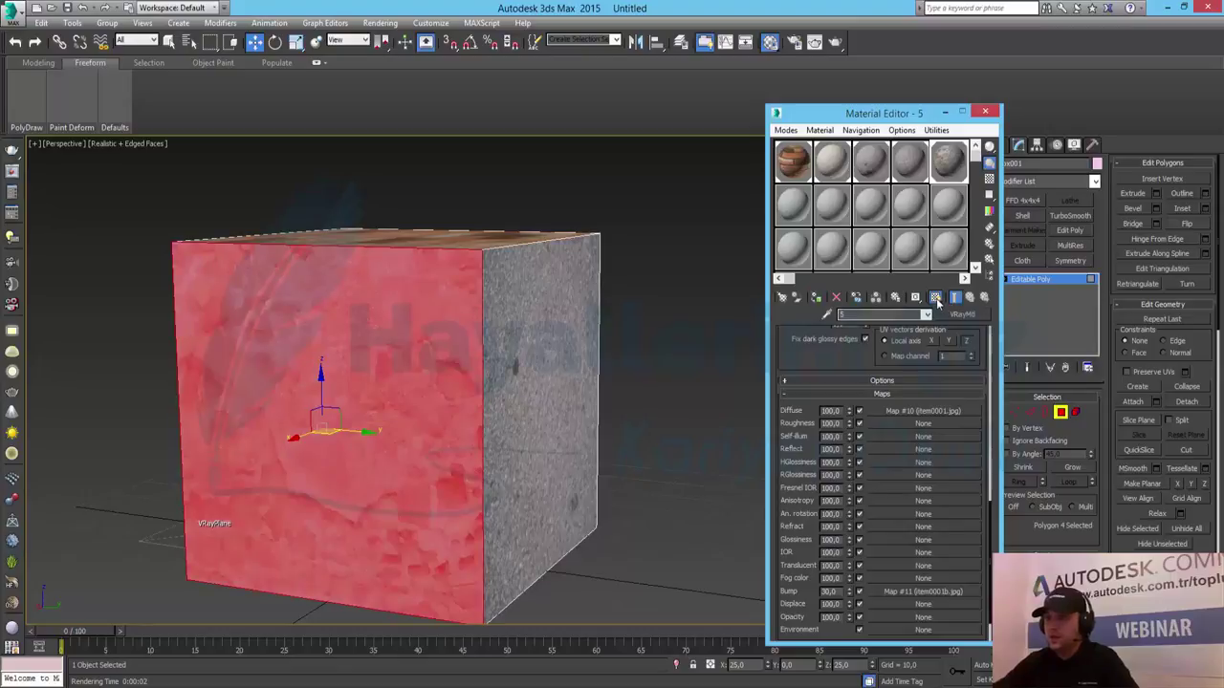
double_click(947, 175)
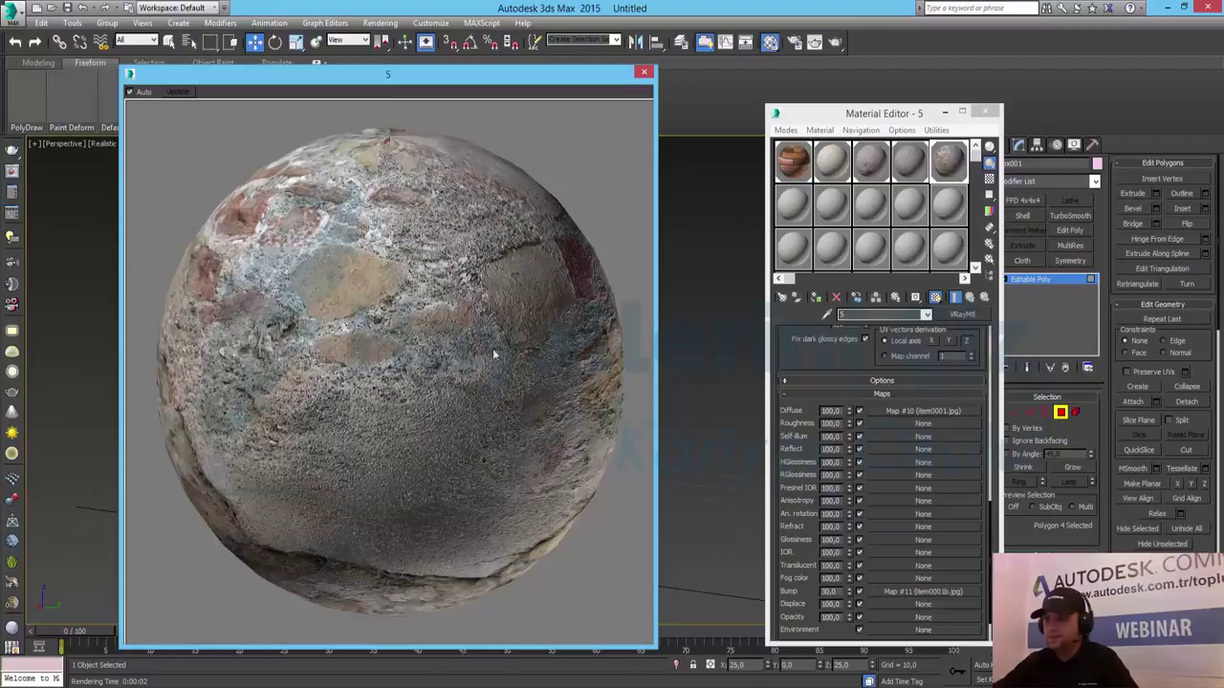
left_click(644, 72)
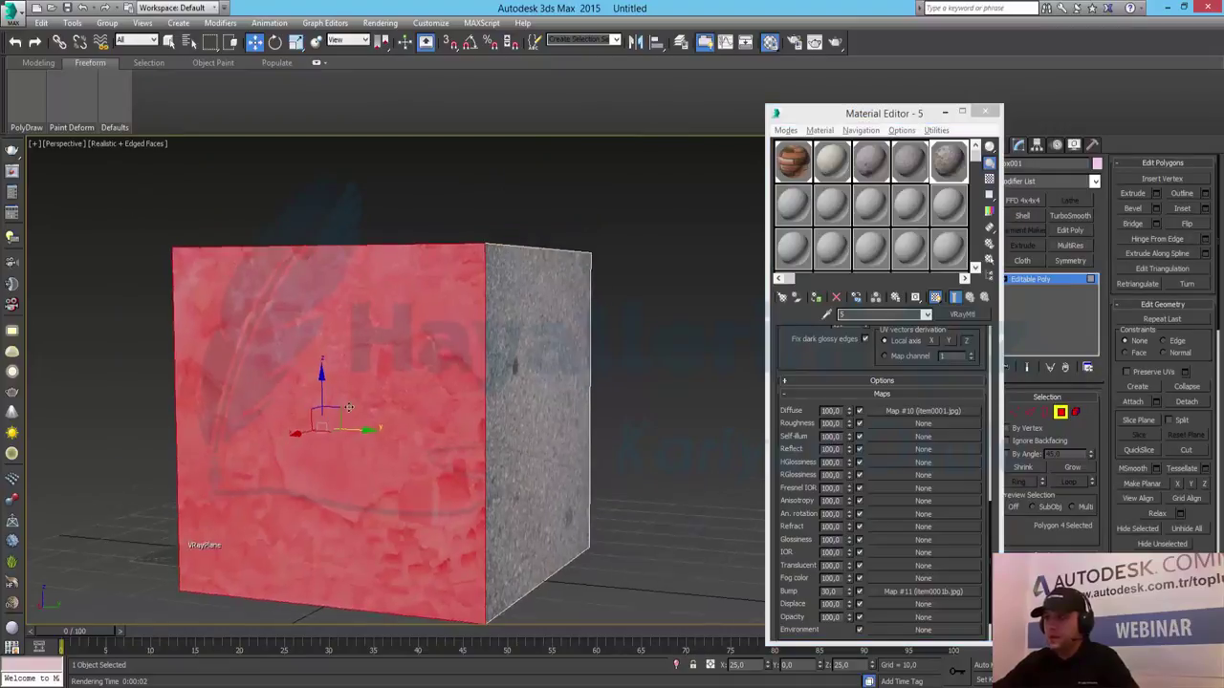
- Select the cube's bottom face and make the next sample slot a VRayMtl
mouse_move(300, 399)
middle_mouse_down("alt")
mouse_move(364, 309)
mouse_move(565, 244)
middle_mouse_up("alt")
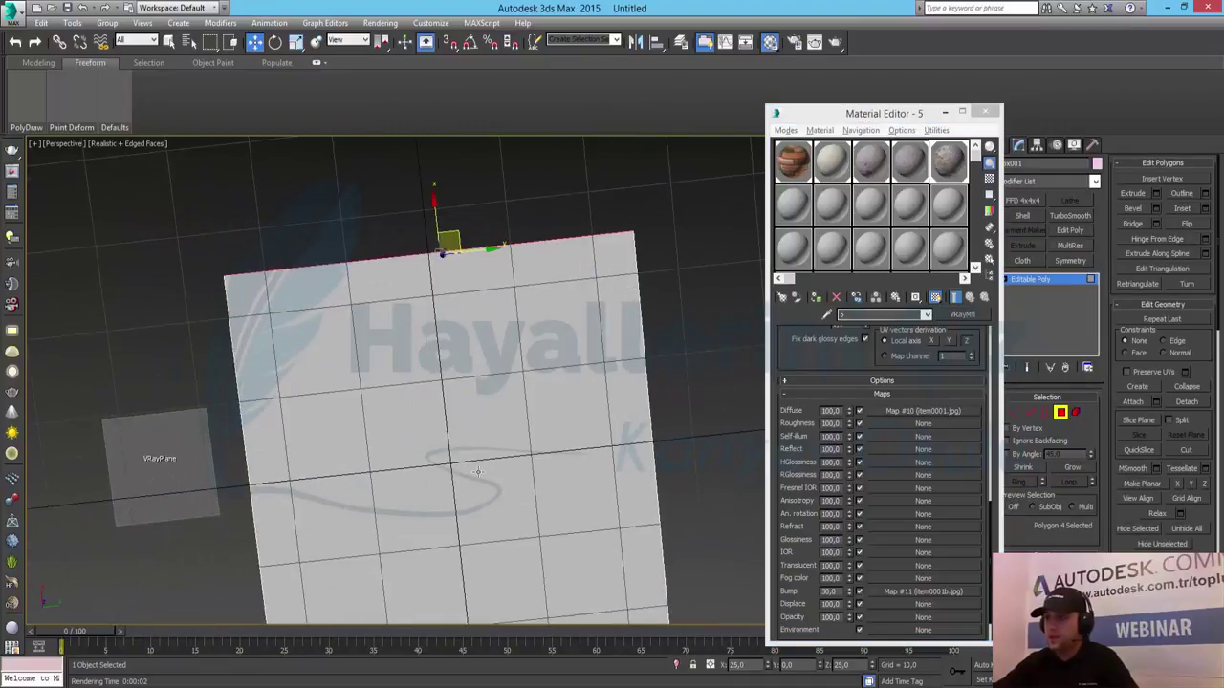
middle_click_drag(585, 459, 555, 323, "alt")
left_click(520, 306)
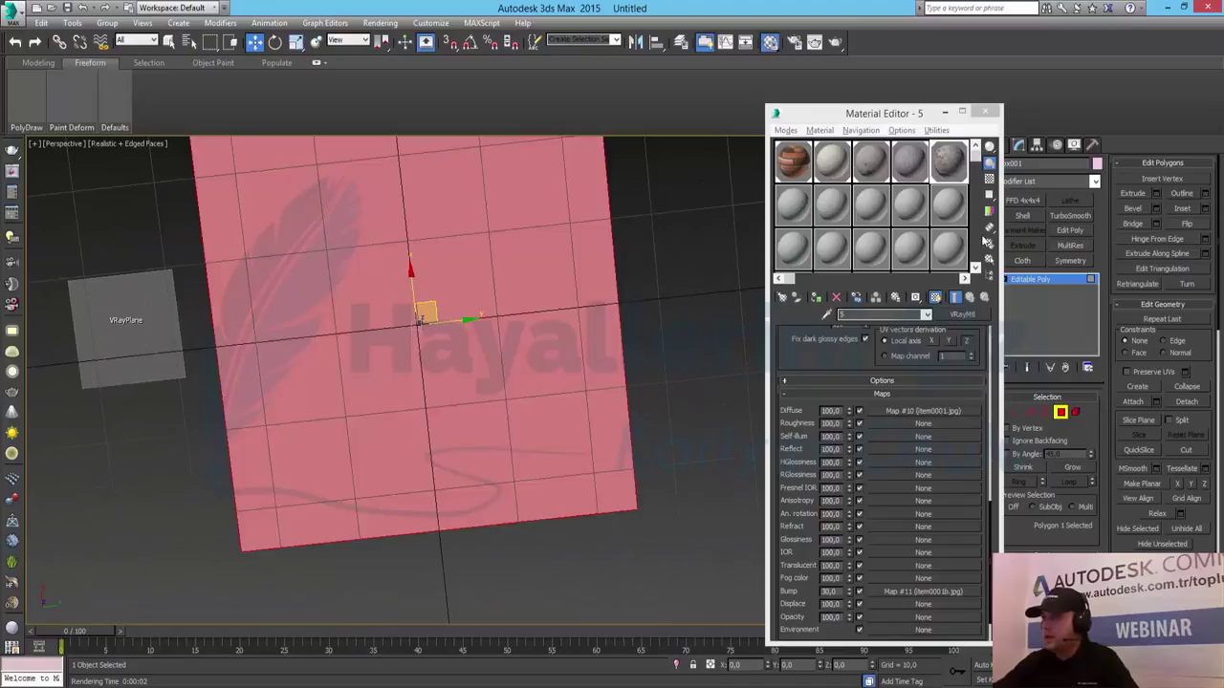
left_click(964, 279)
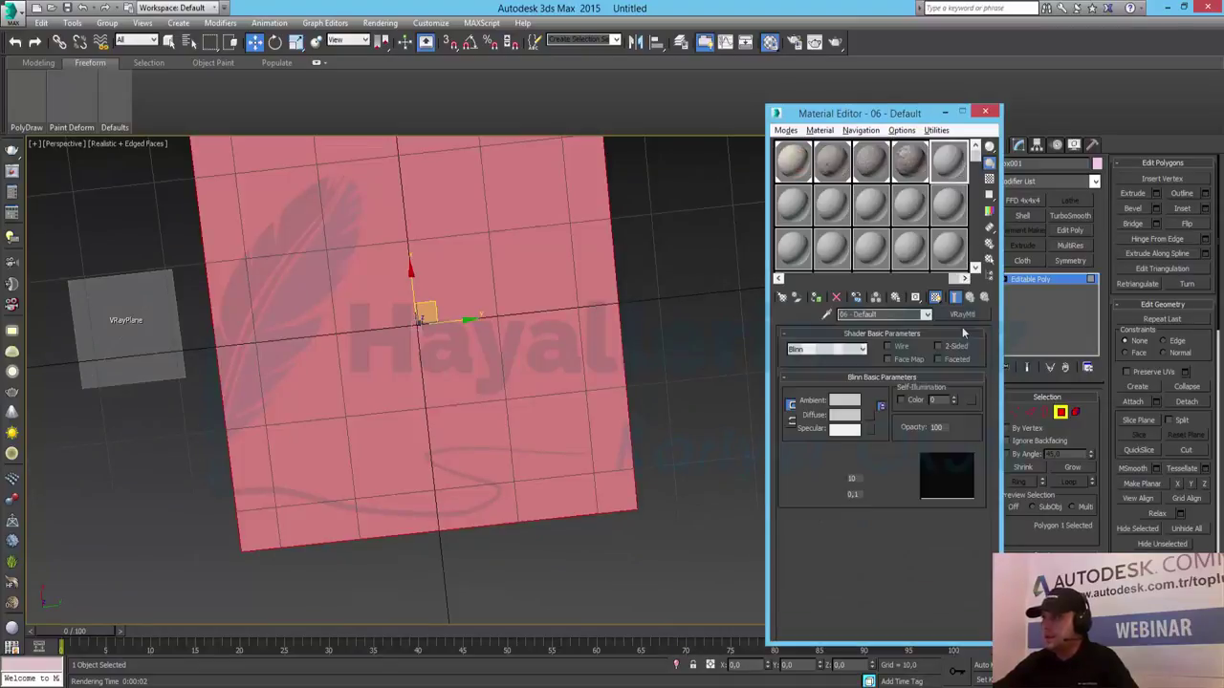
left_click(973, 318)
scroll(532, 443, "down", 5)
scroll(533, 443, "down", 3)
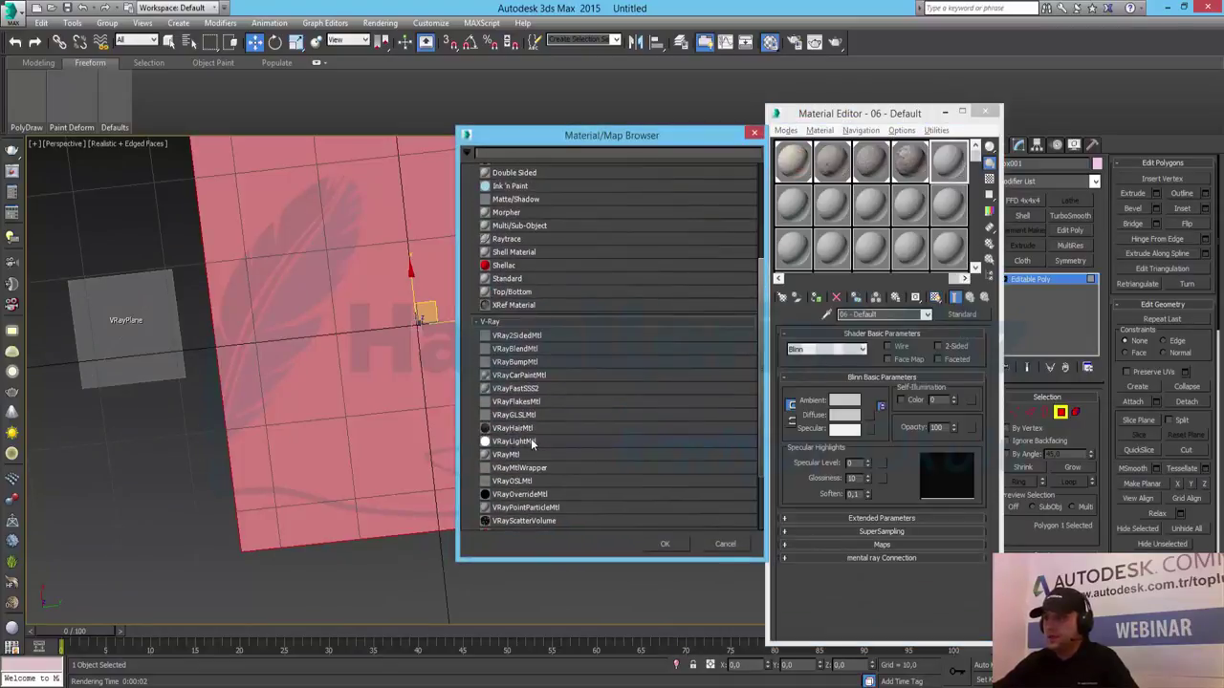
double_click(532, 459)
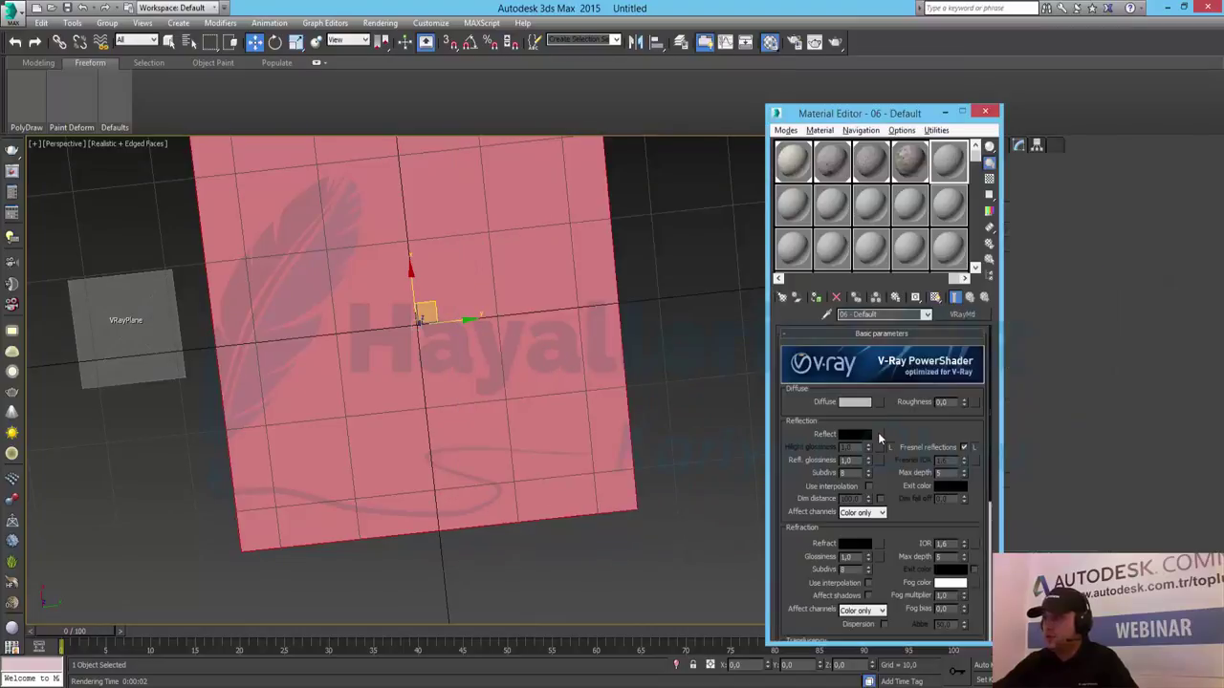
- Load Wood\CD4 Authentic Wood\Textures\item0001.jpg as the VRayMtl's diffuse bitmap
left_click(880, 403)
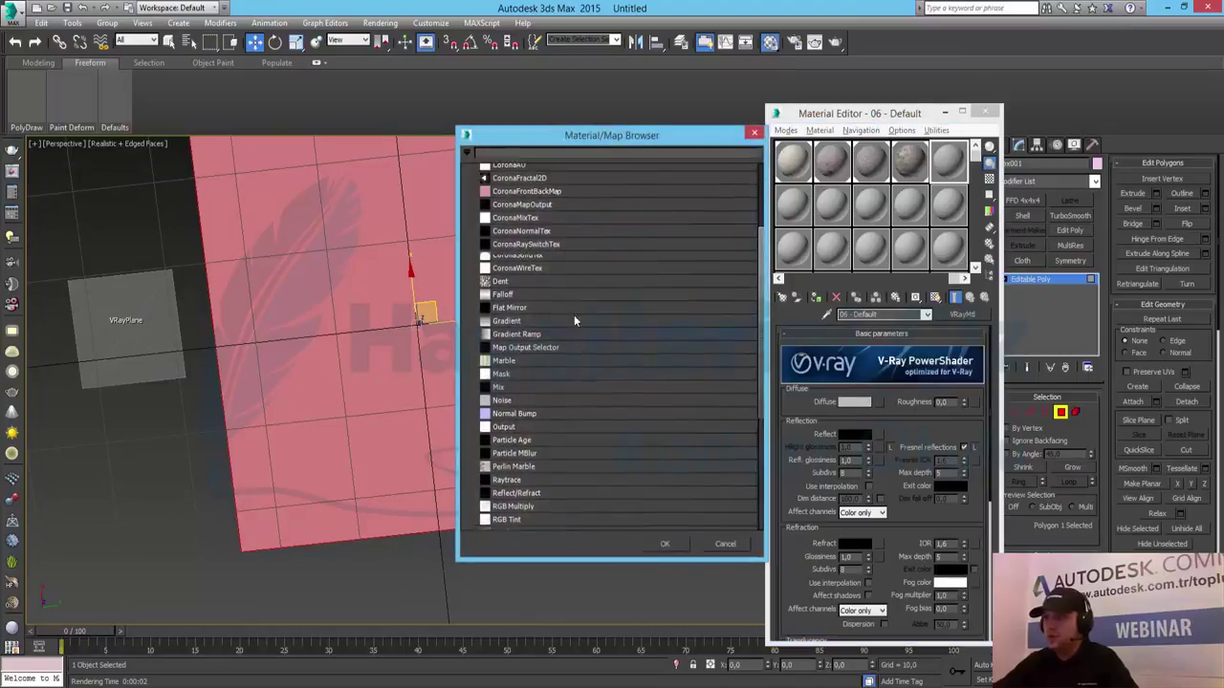
double_click(506, 199)
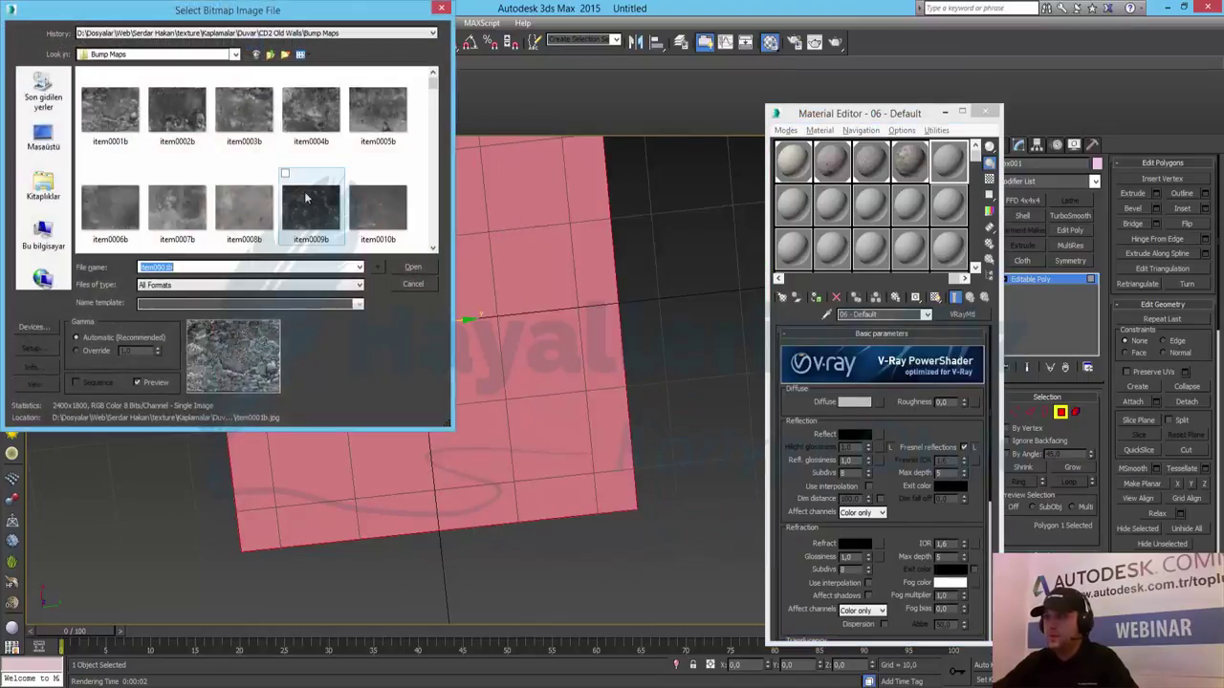
left_click(271, 55)
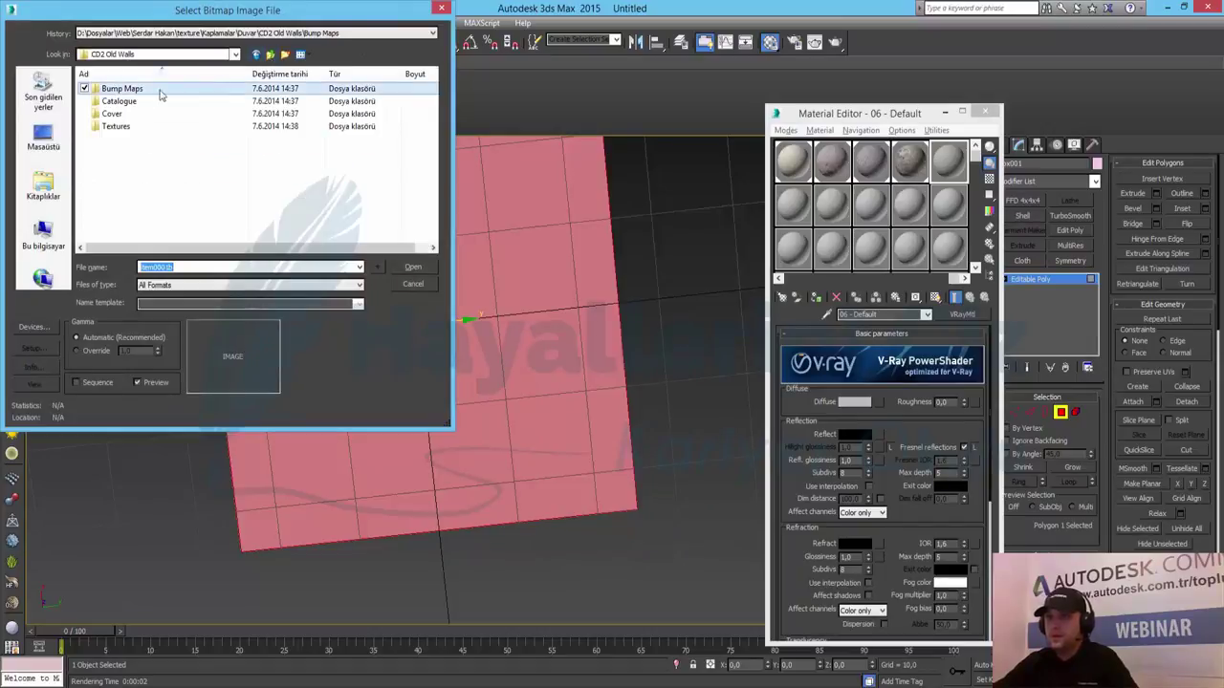
double_click(119, 132)
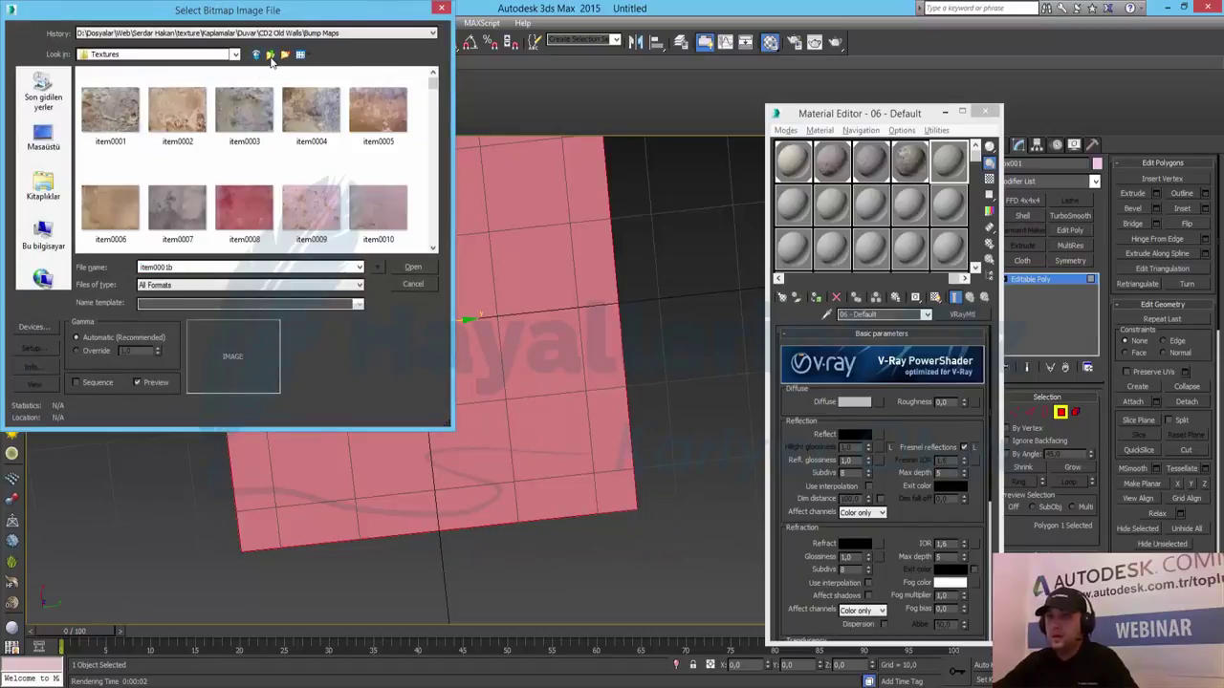
left_click(270, 56)
left_click(271, 55)
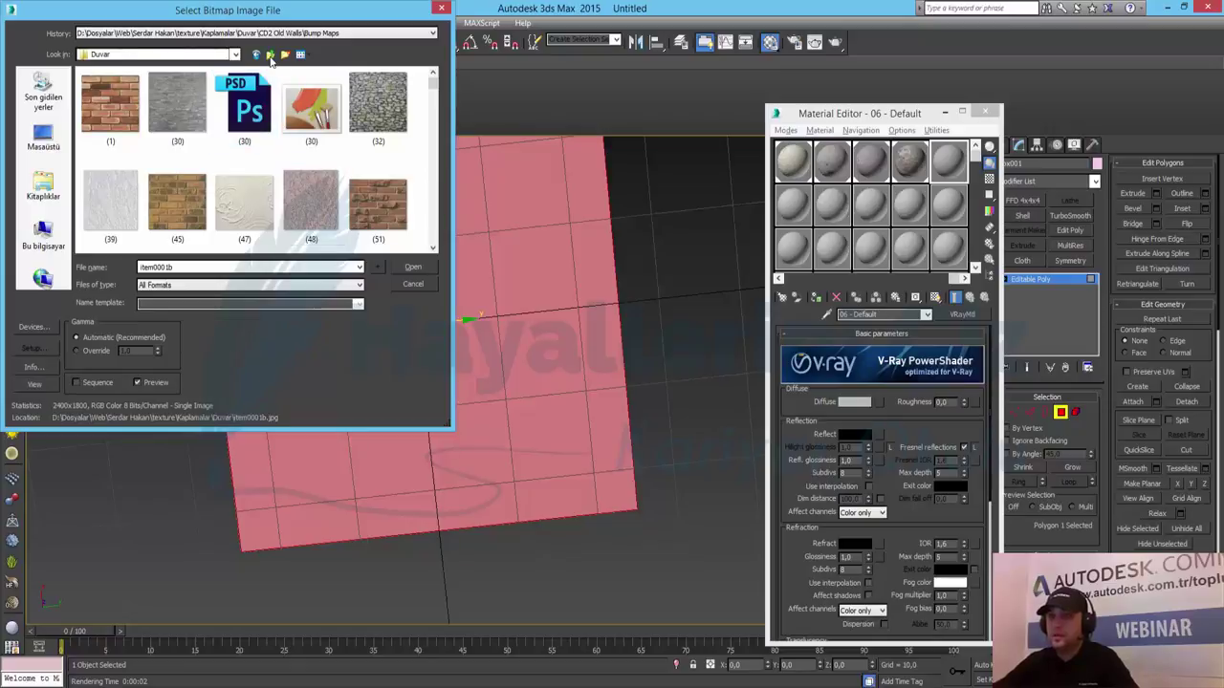
left_click(270, 55)
double_click(140, 218)
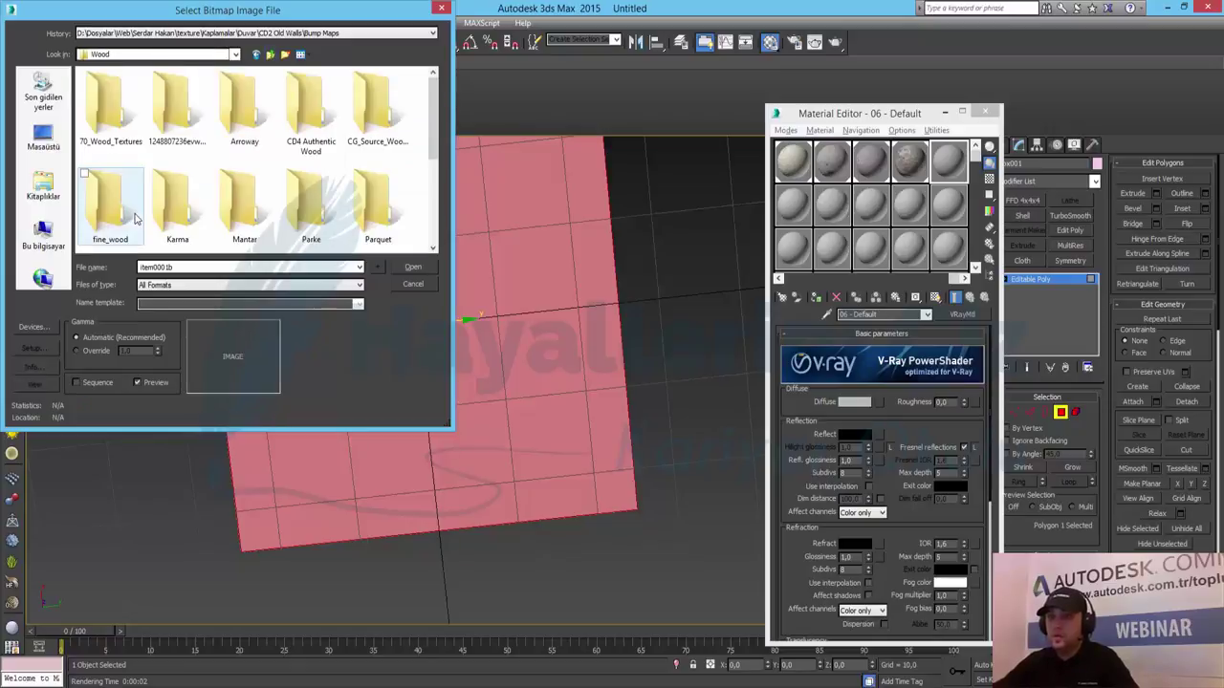
double_click(326, 153)
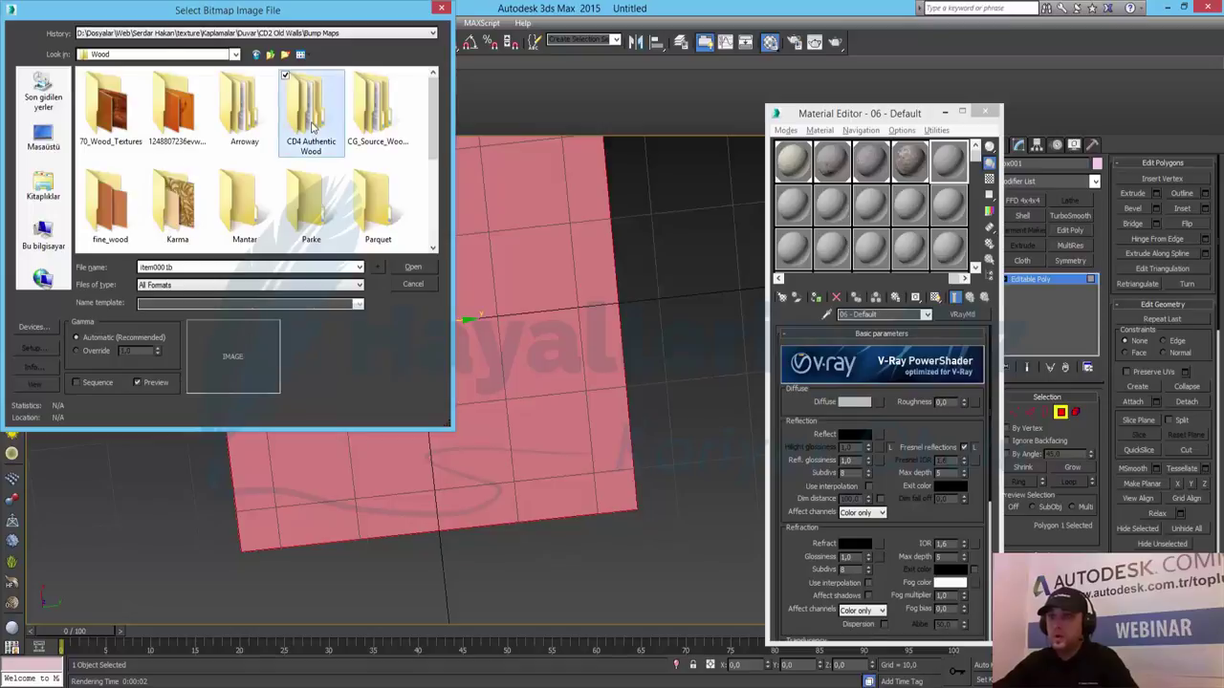
double_click(115, 126)
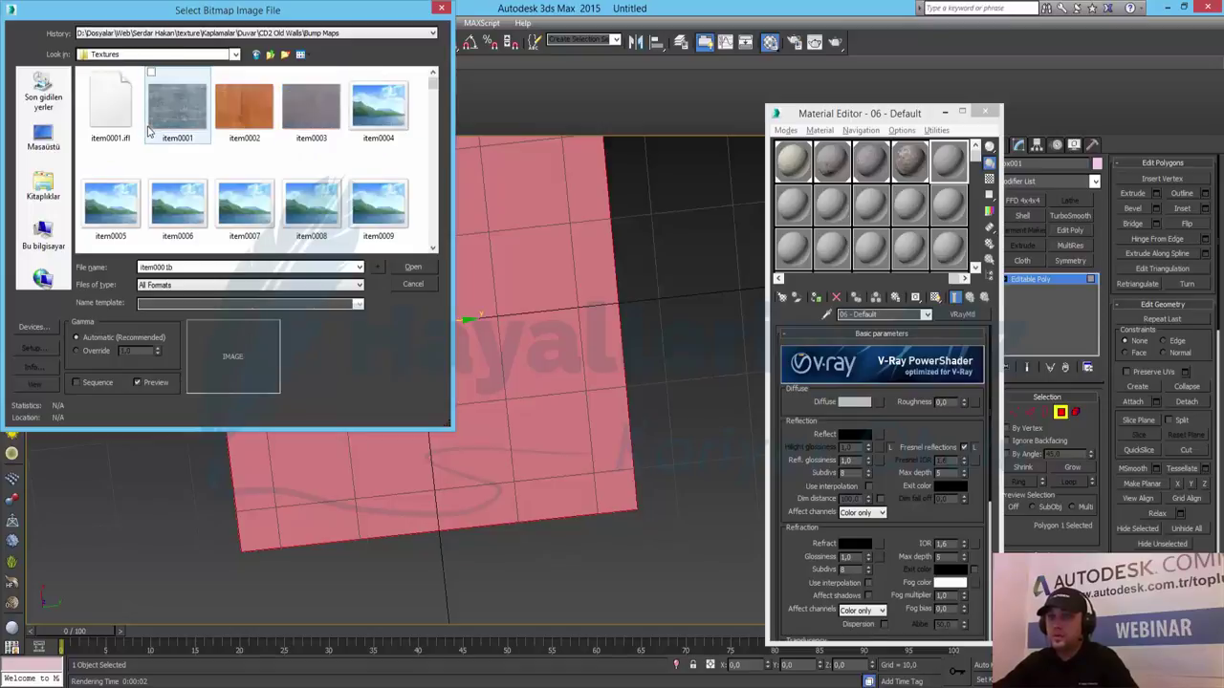
mouse_move(177, 107)
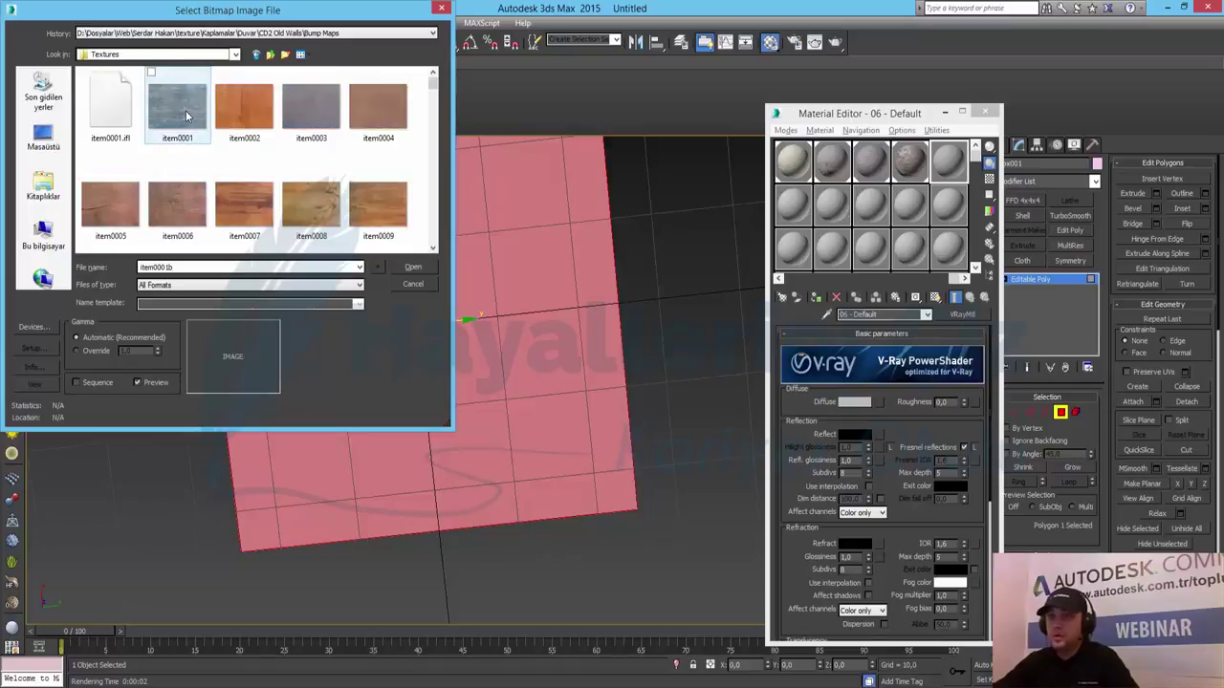
double_click(186, 116)
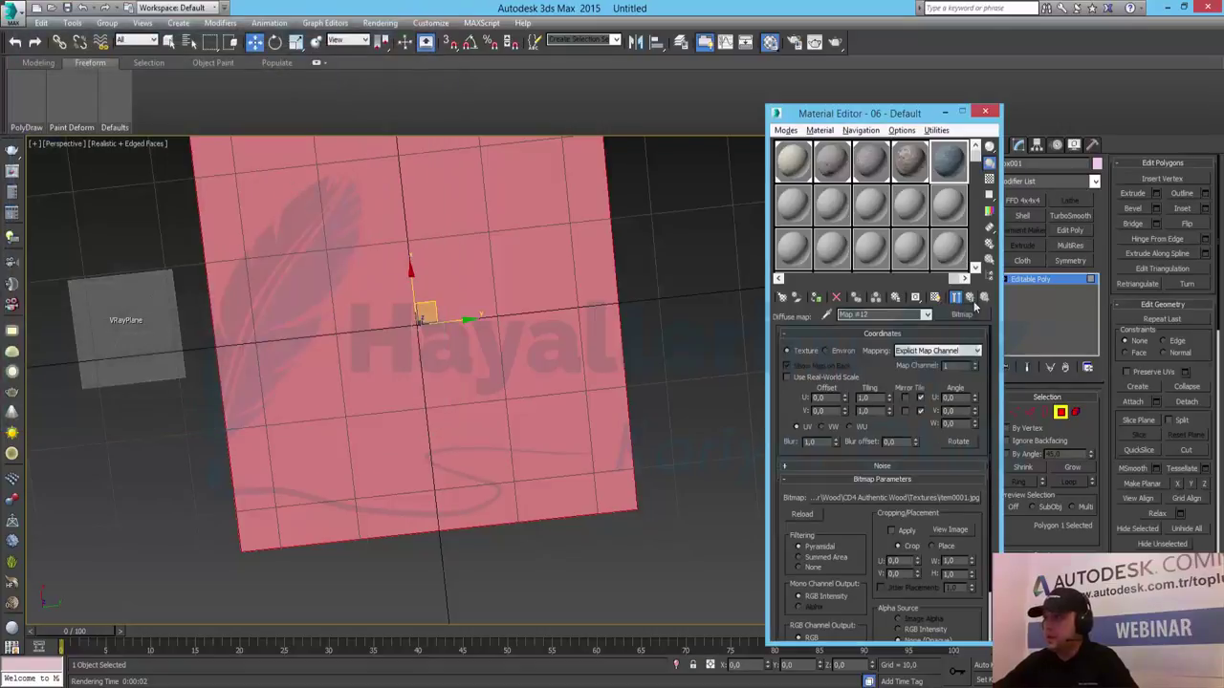
- Add item0001b.jpg from the Bump Maps folder as the bump map and show the wood texture in the viewport
left_click(969, 297)
scroll(880, 478, "down", 5)
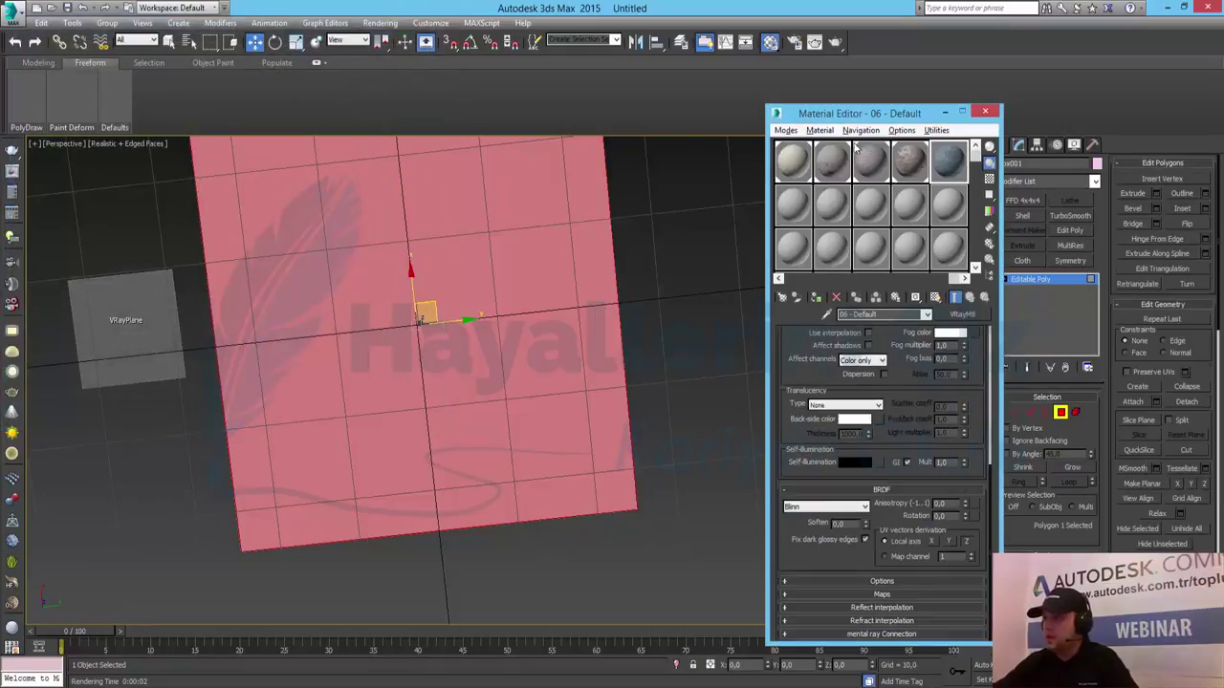
left_click(898, 595)
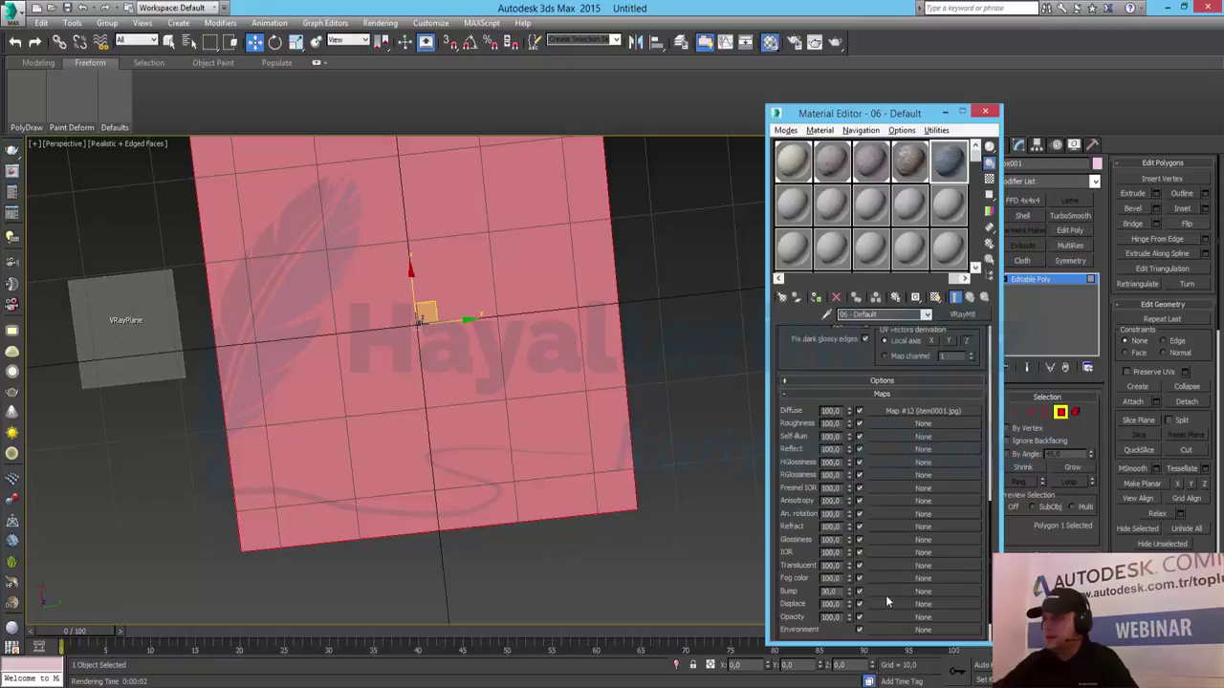
left_click(922, 592)
double_click(509, 203)
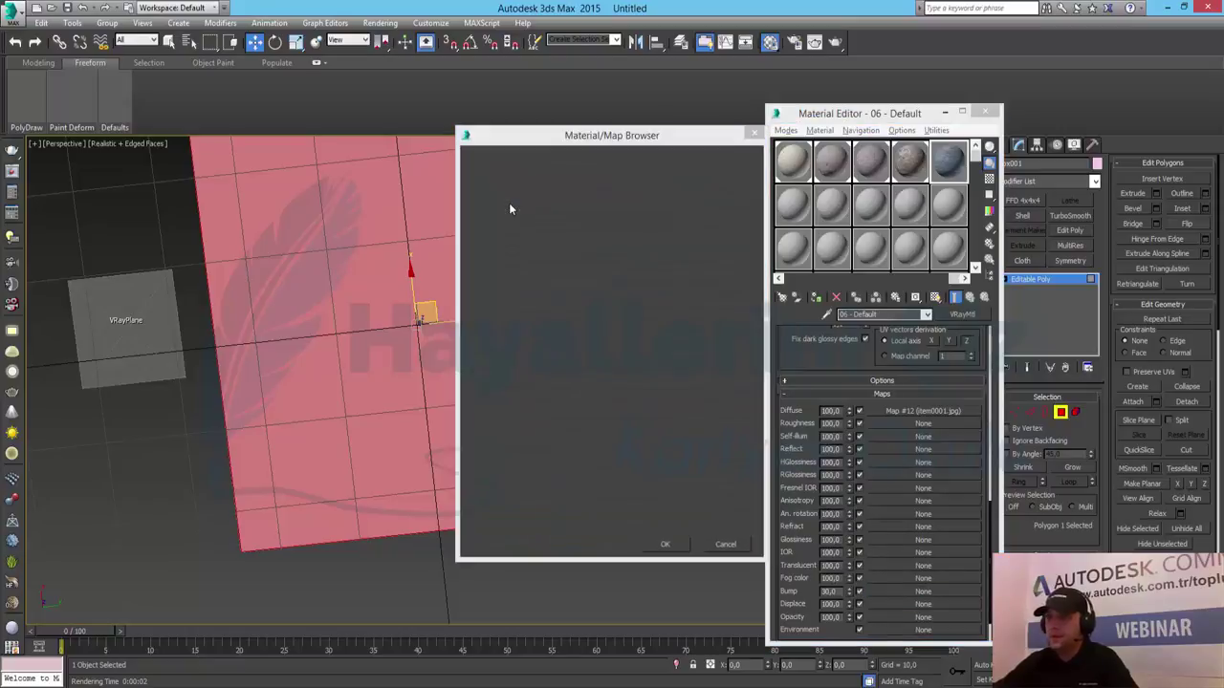
left_click(271, 55)
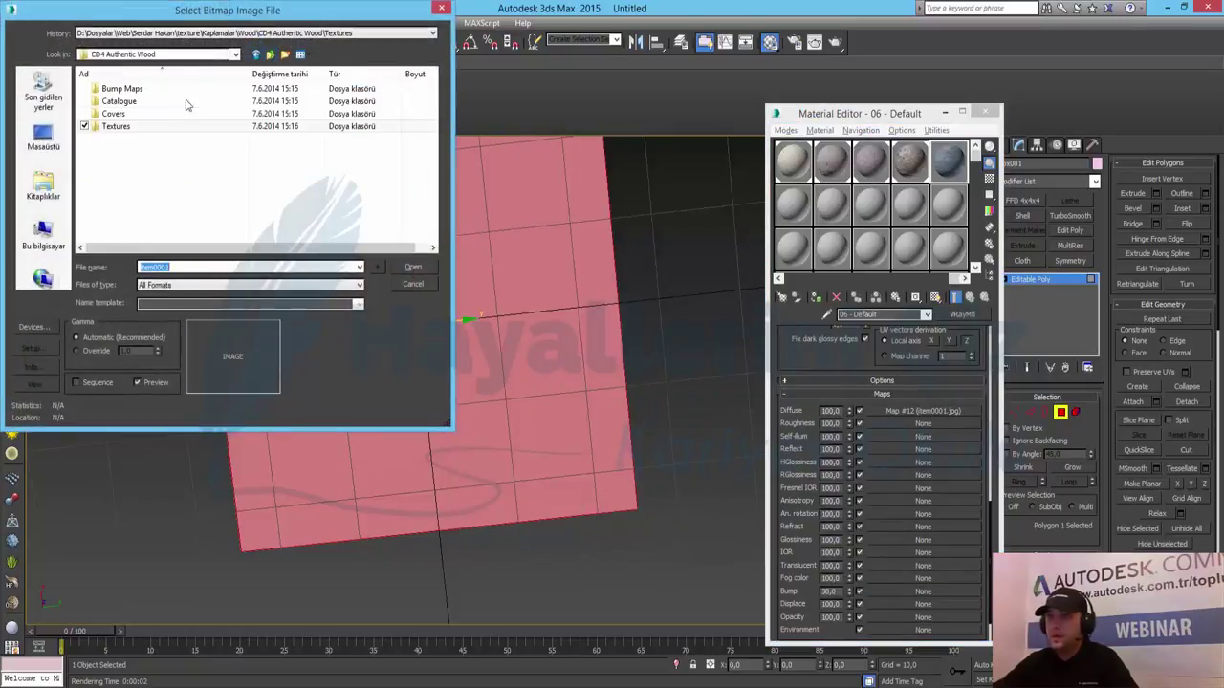
double_click(159, 88)
left_click(122, 107)
double_click(122, 107)
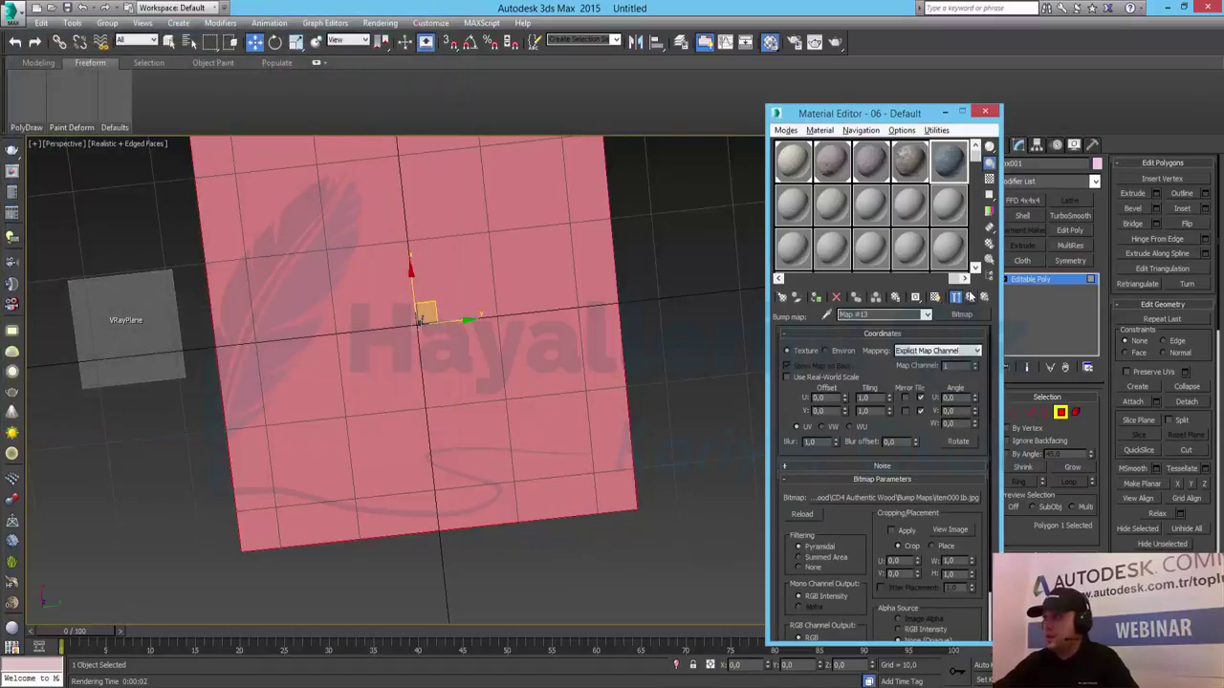
left_click(970, 298)
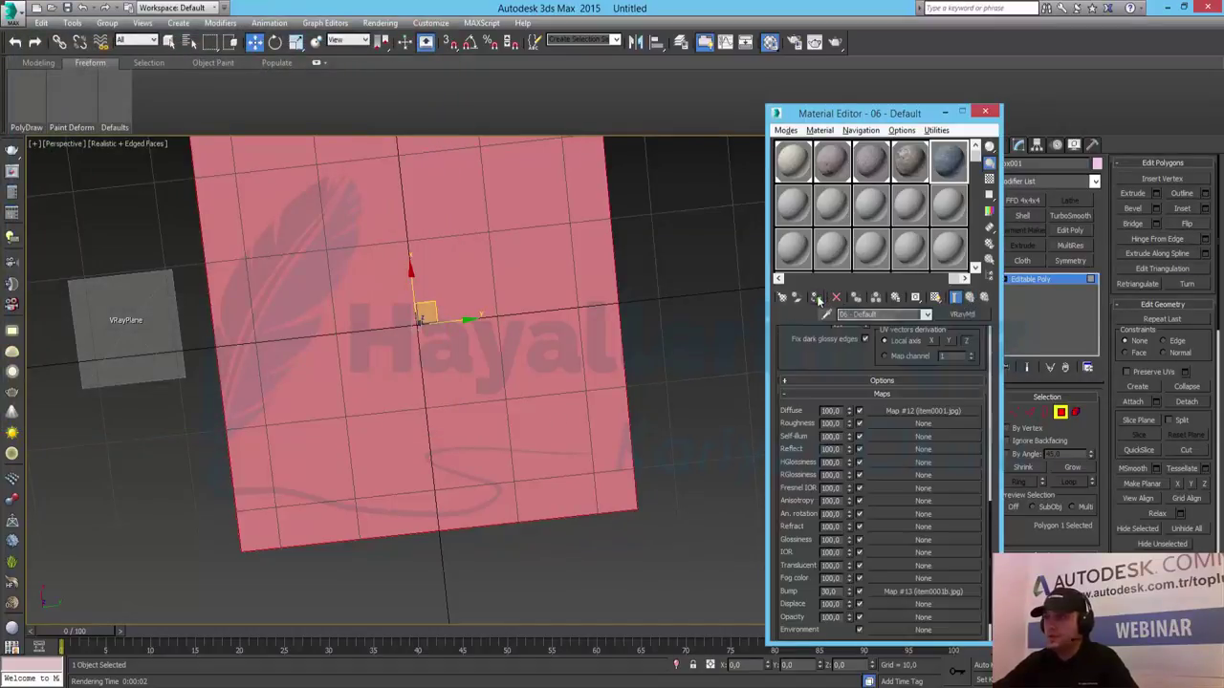
left_click(935, 298)
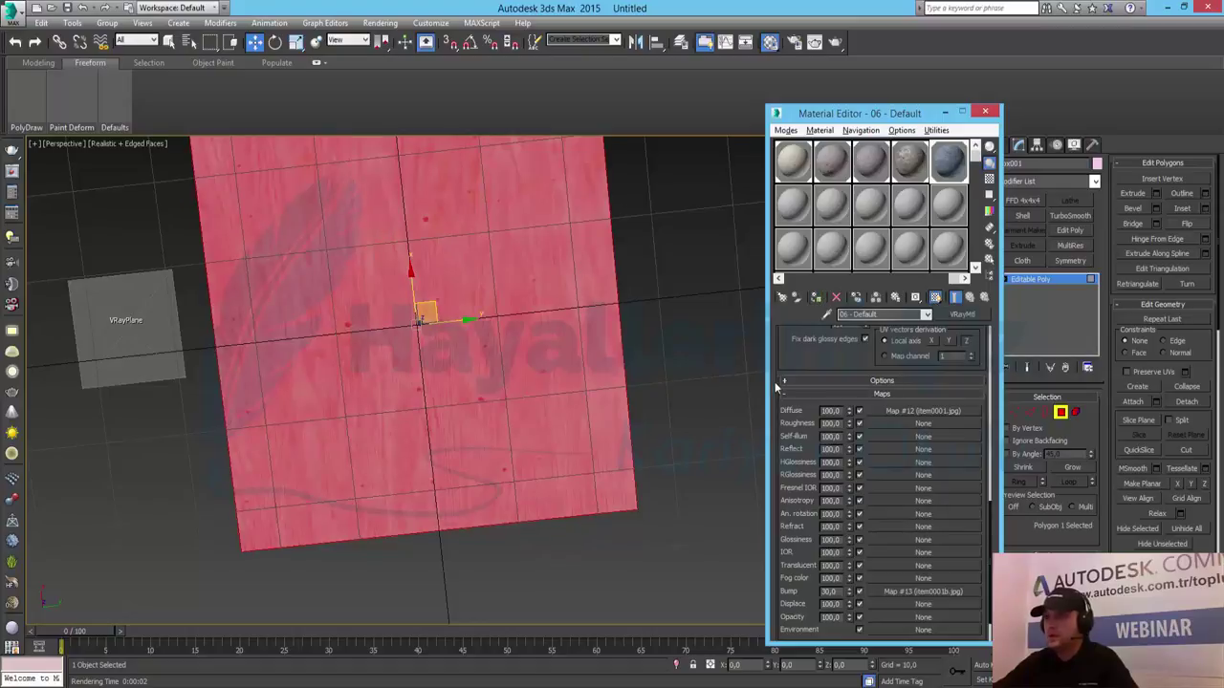
- Set the wood material's bump amount to 30 while viewing its enlarged sample preview
double_click(961, 161)
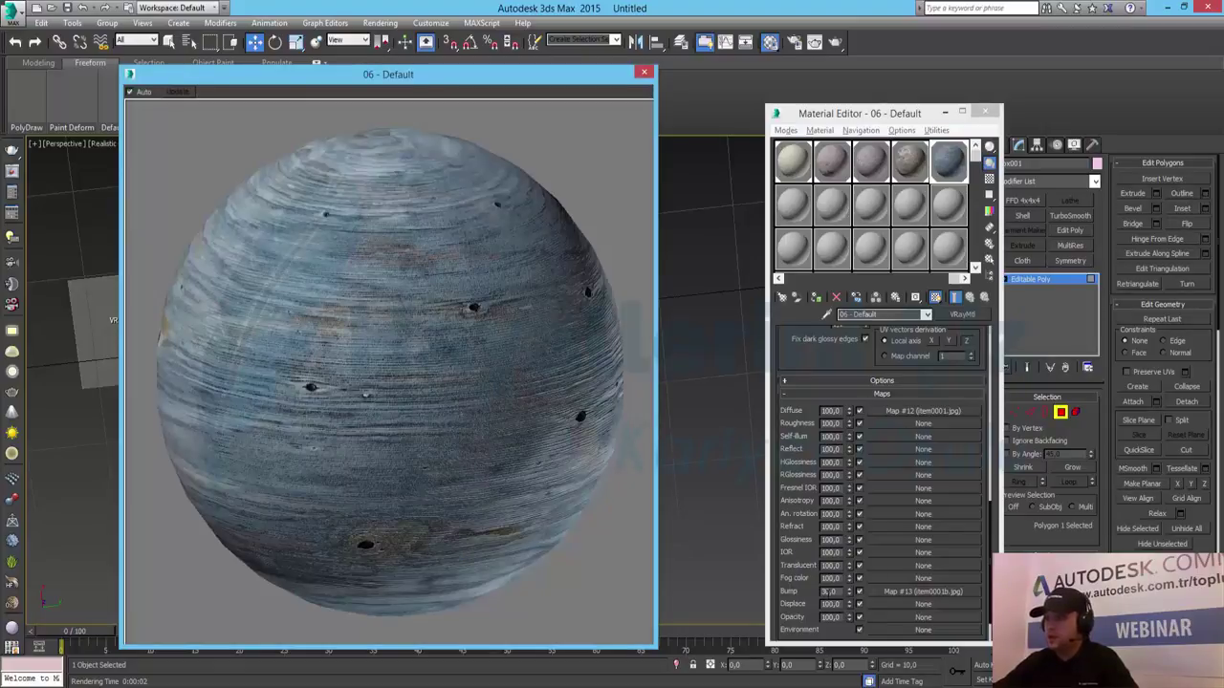
double_click(828, 592)
key("Return")
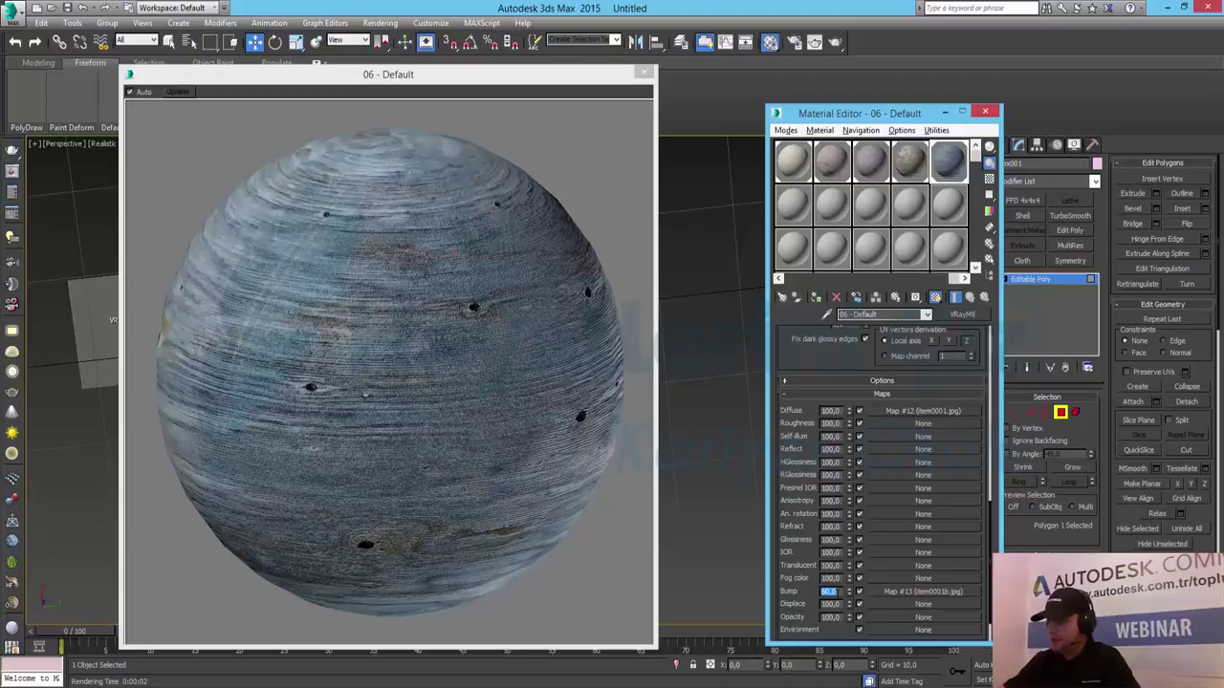
type("30")
key("Return")
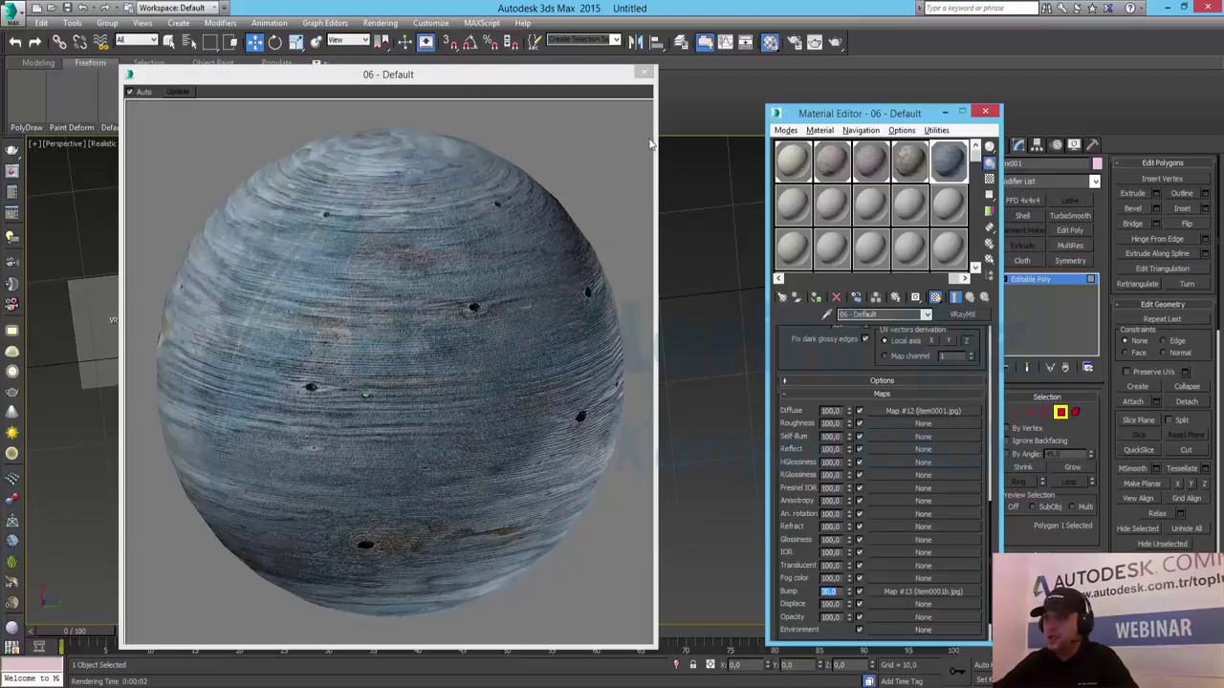
left_click(646, 71)
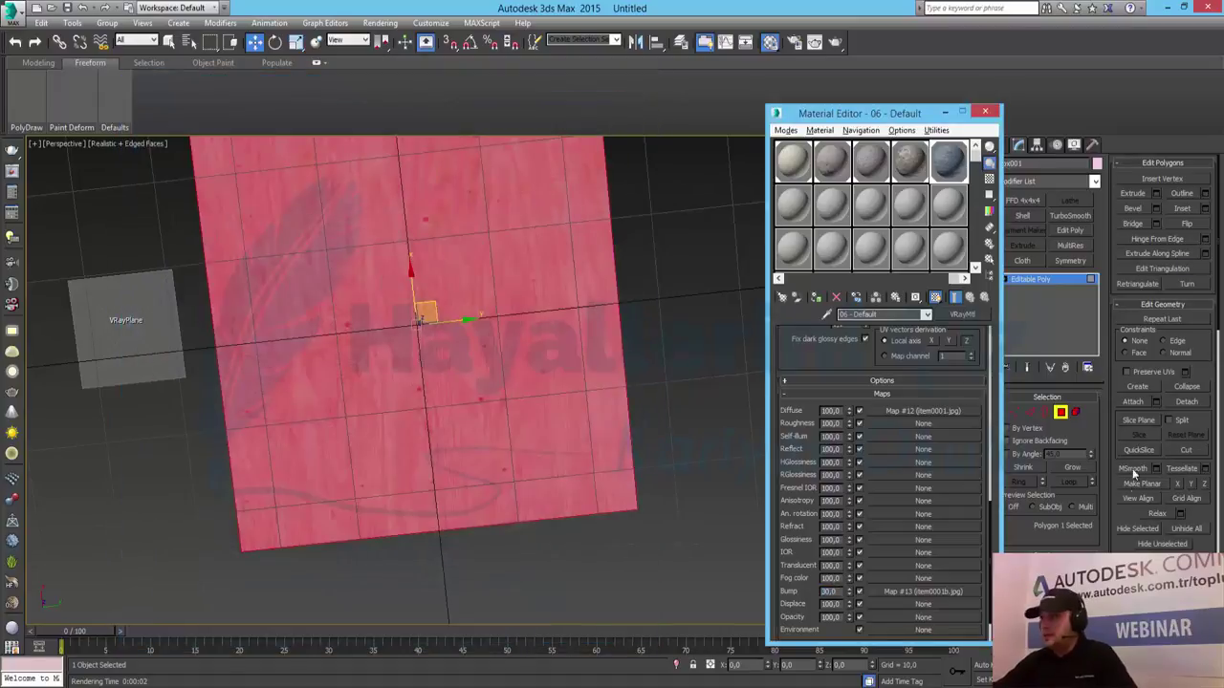
- Lift the whole cube above the VRayPlane and render the scene with V-Ray
left_click(1062, 417)
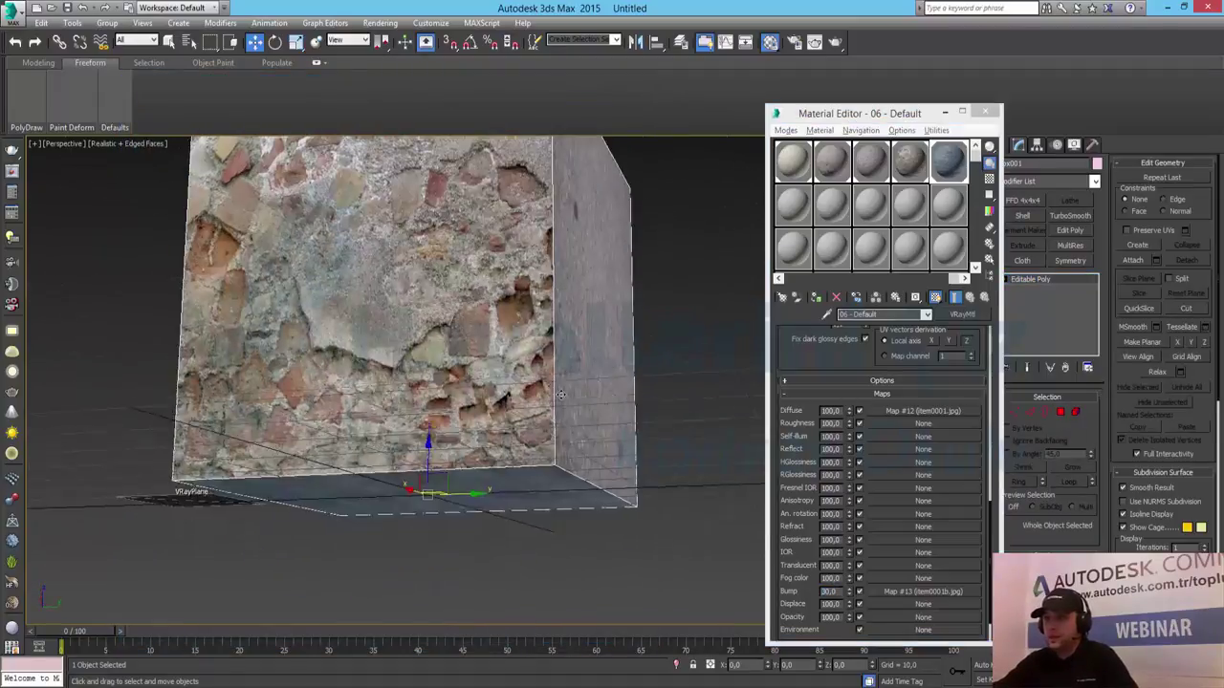
middle_click_drag(593, 363, 638, 437, "alt")
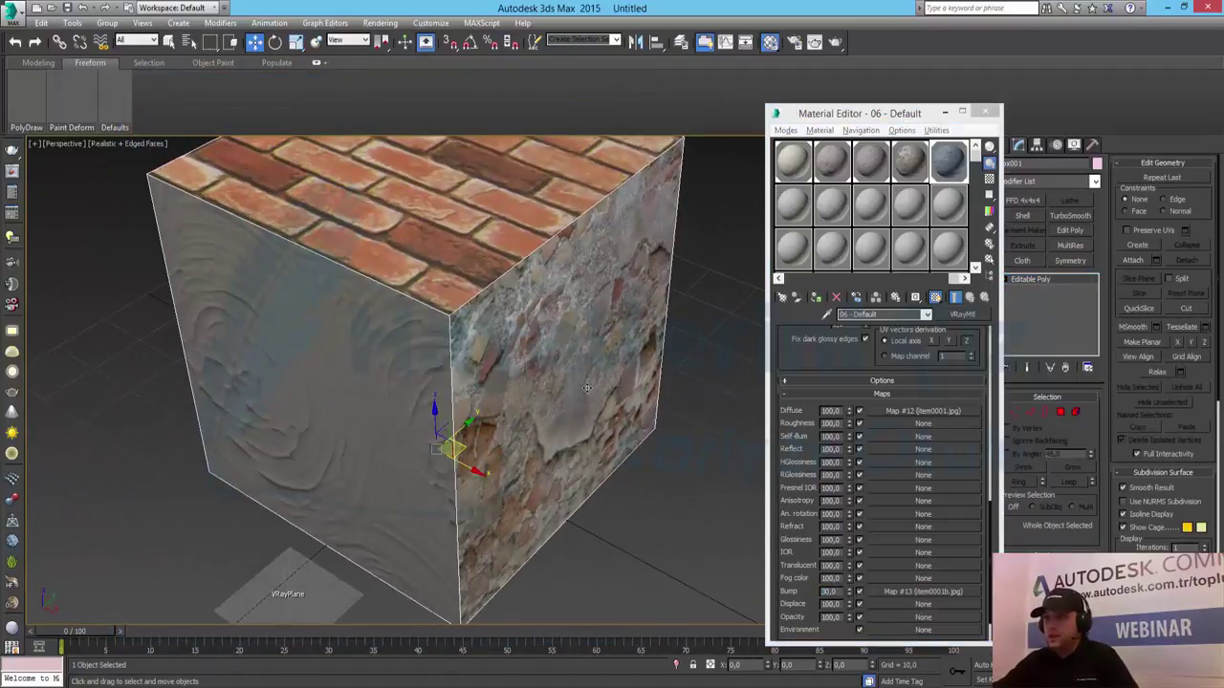
scroll(606, 373, "down", 3)
scroll(593, 378, "down", 3)
scroll(567, 382, "up", 1)
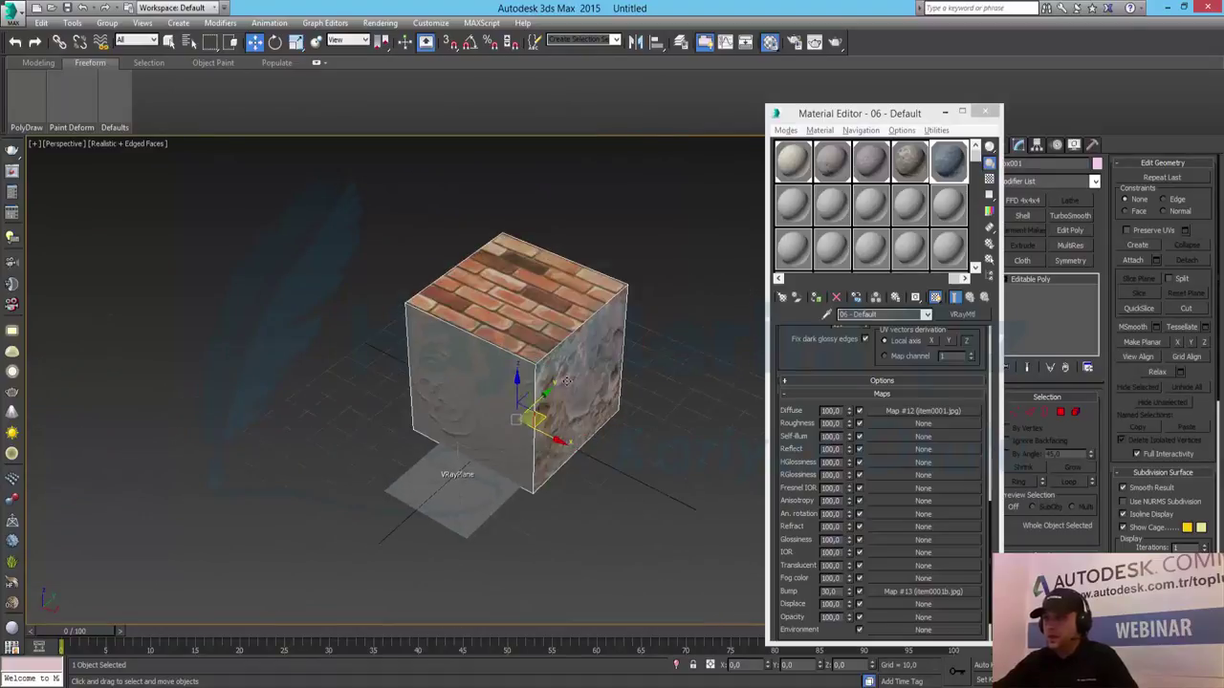
left_click_drag(525, 383, 565, 346)
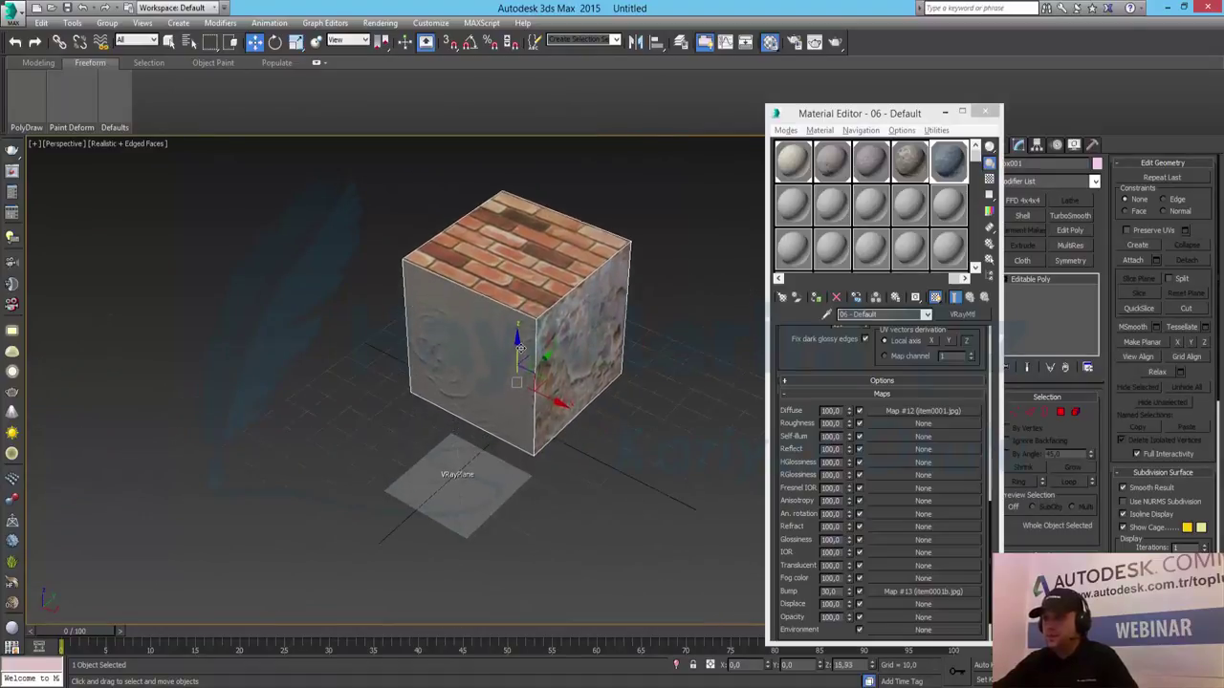
middle_click_drag(566, 345, 519, 395)
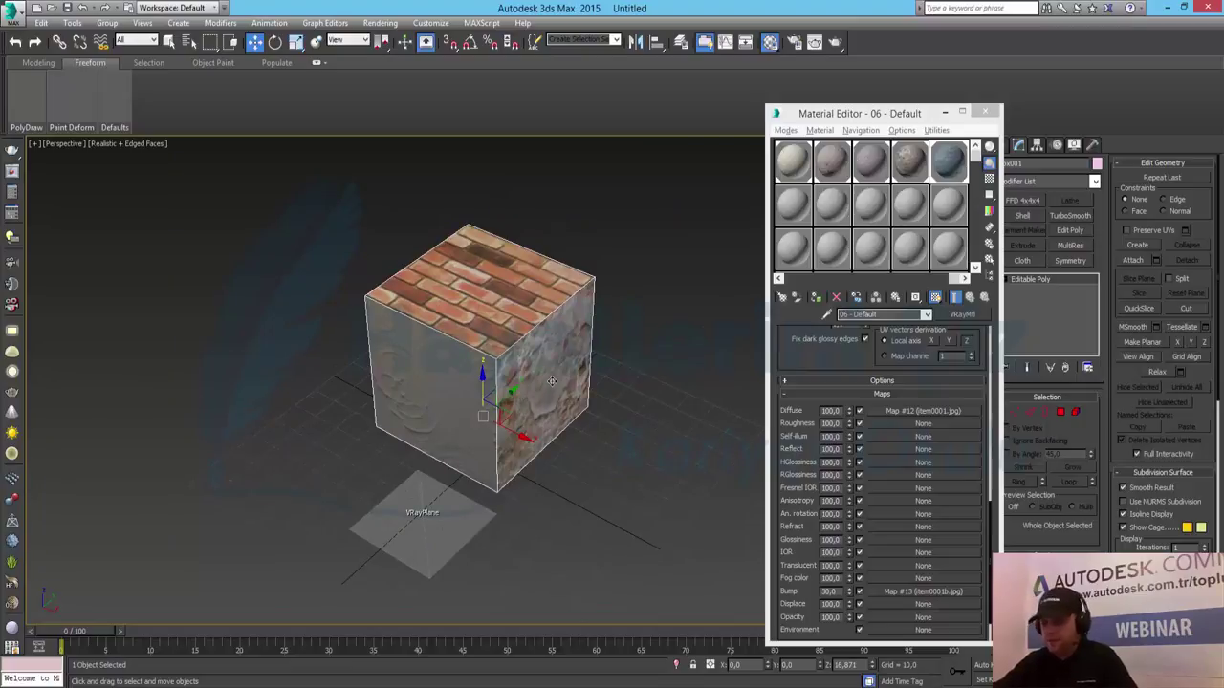
key("shift+q")
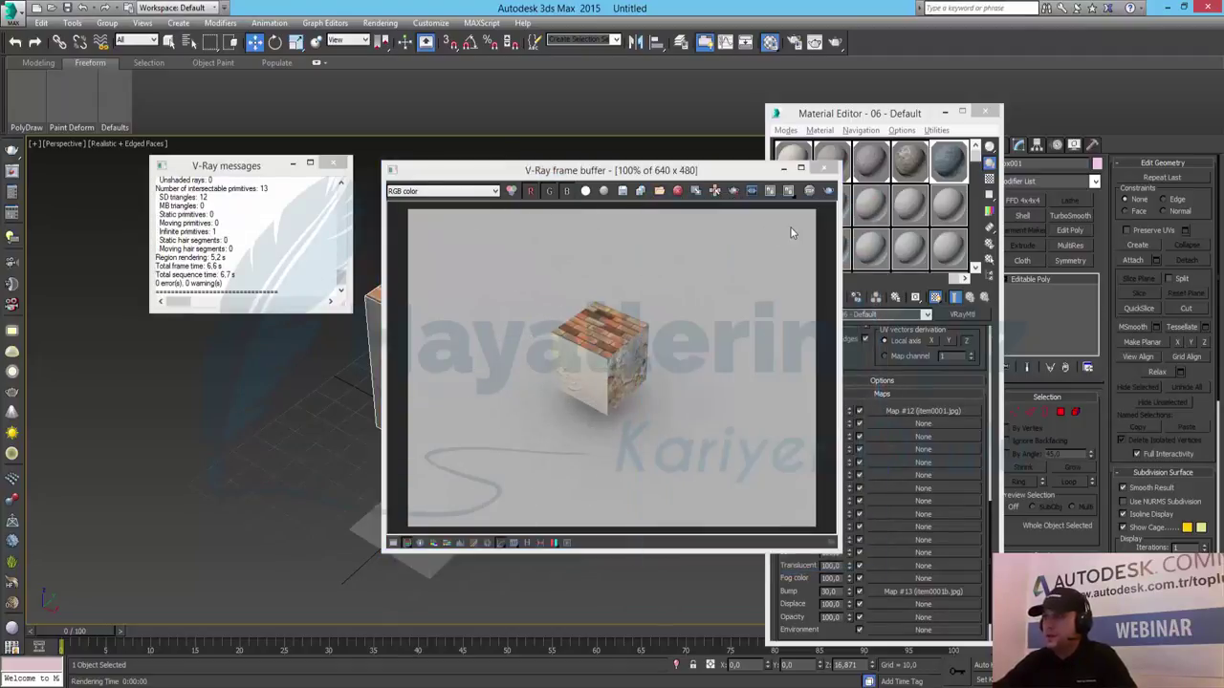
- Close the render windows, zoom in close on the cube with safe frame shown, and re-render
left_click(827, 169)
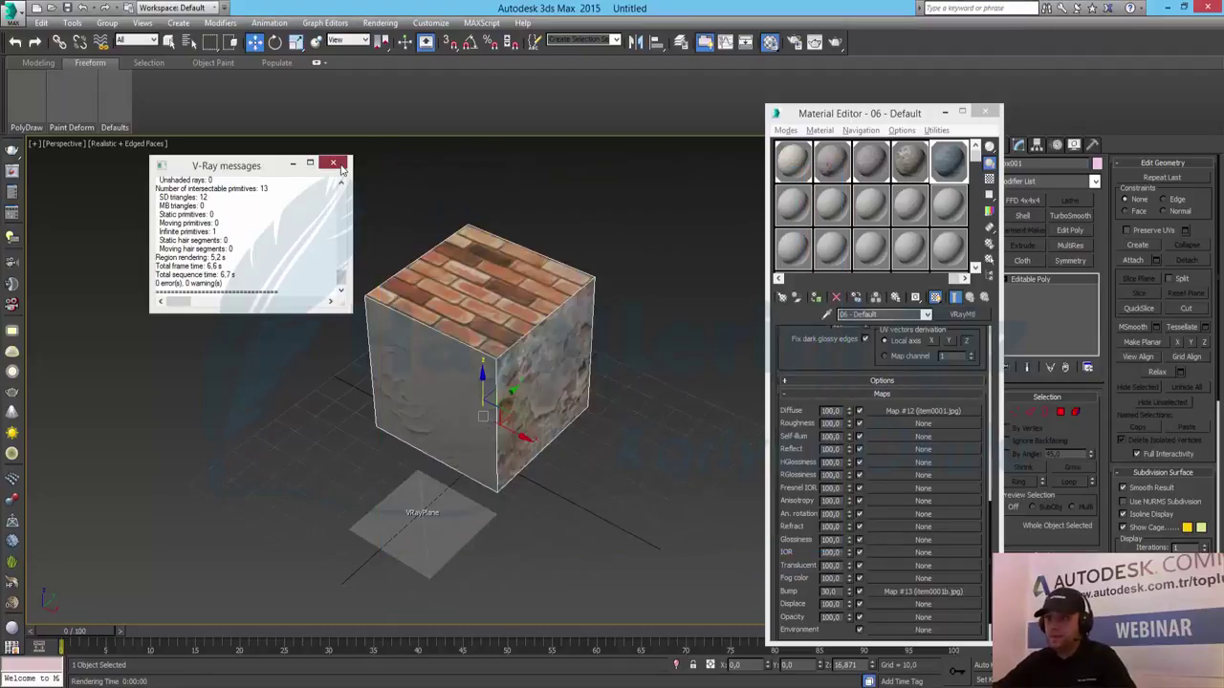
left_click(332, 163)
key("shift+f")
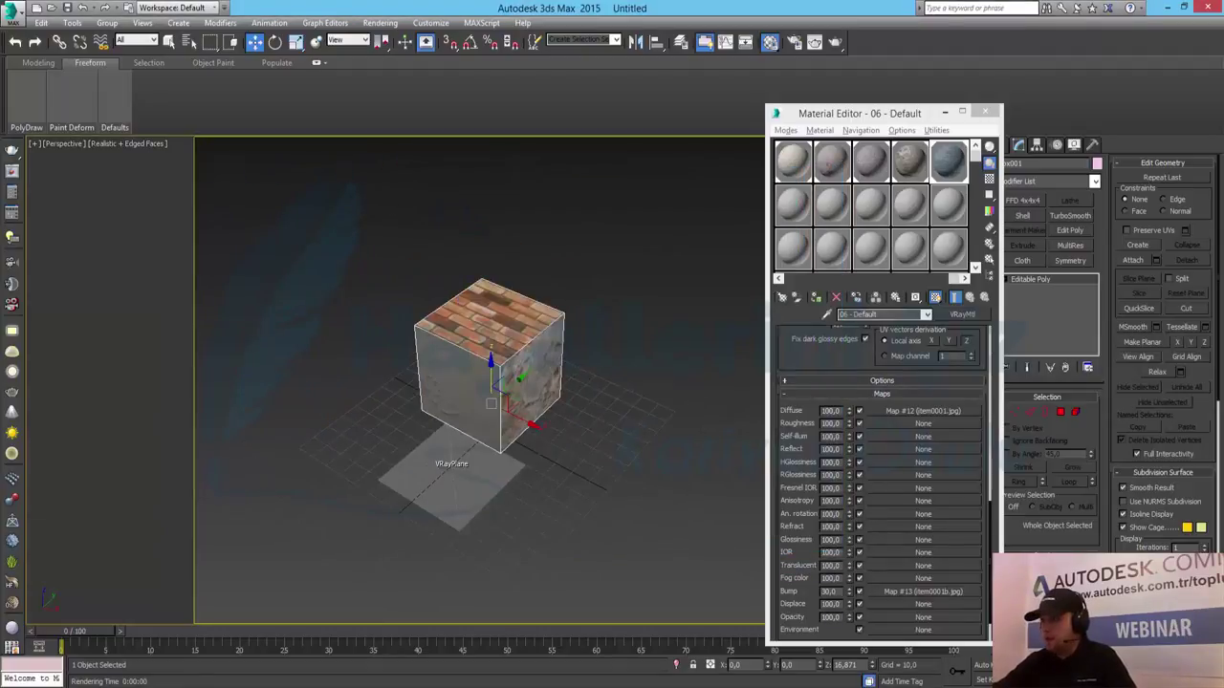
key("alt+z")
mouse_move(494, 382)
left_mouse_down()
mouse_move(524, 334)
mouse_move(510, 450)
left_mouse_up()
scroll(513, 448, "up", 3)
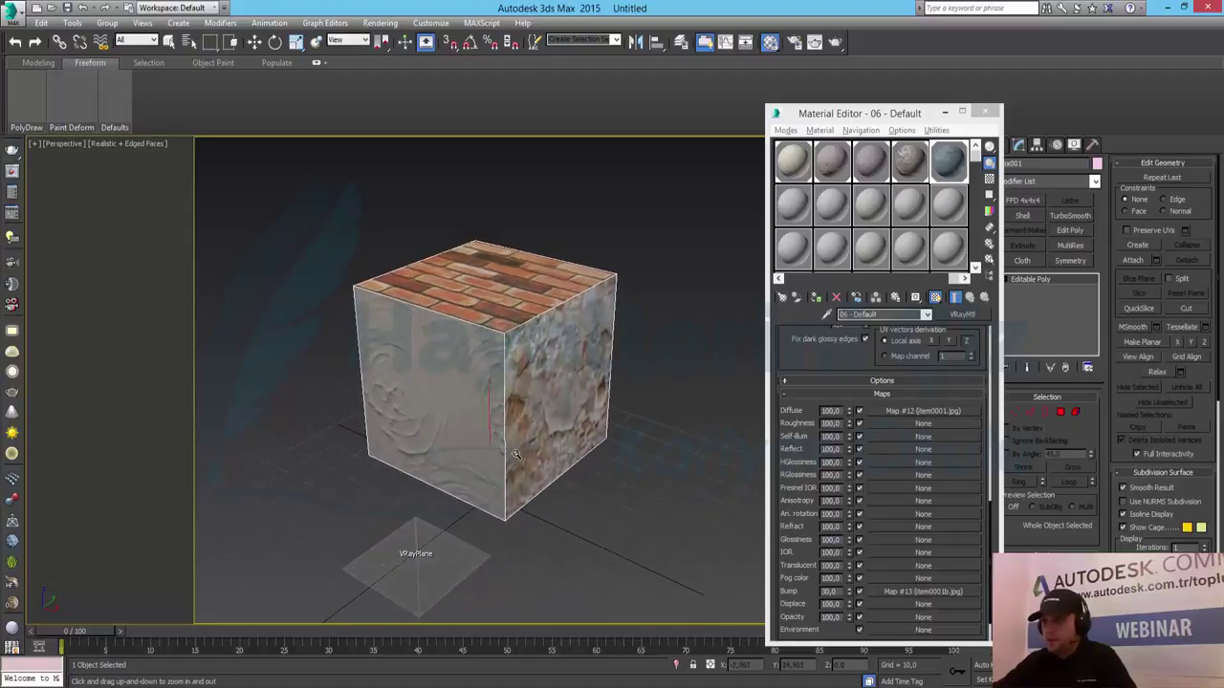
scroll(515, 444, "up", 1)
left_click(945, 112)
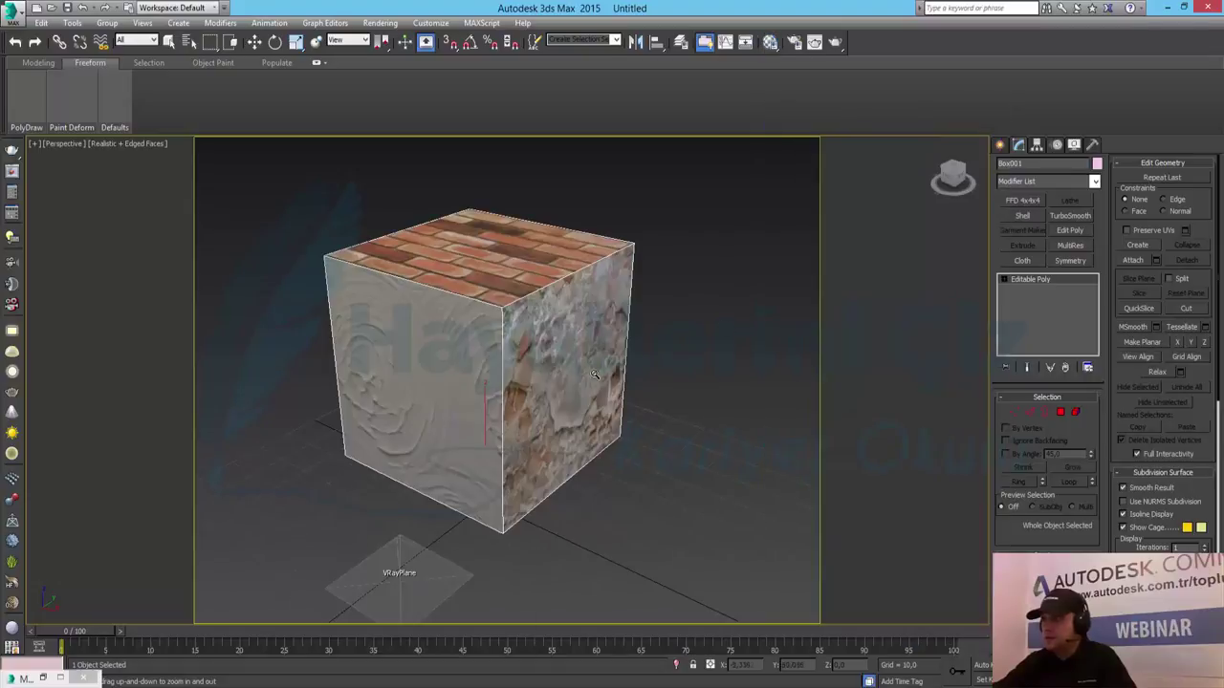
scroll(497, 397, "up", 2)
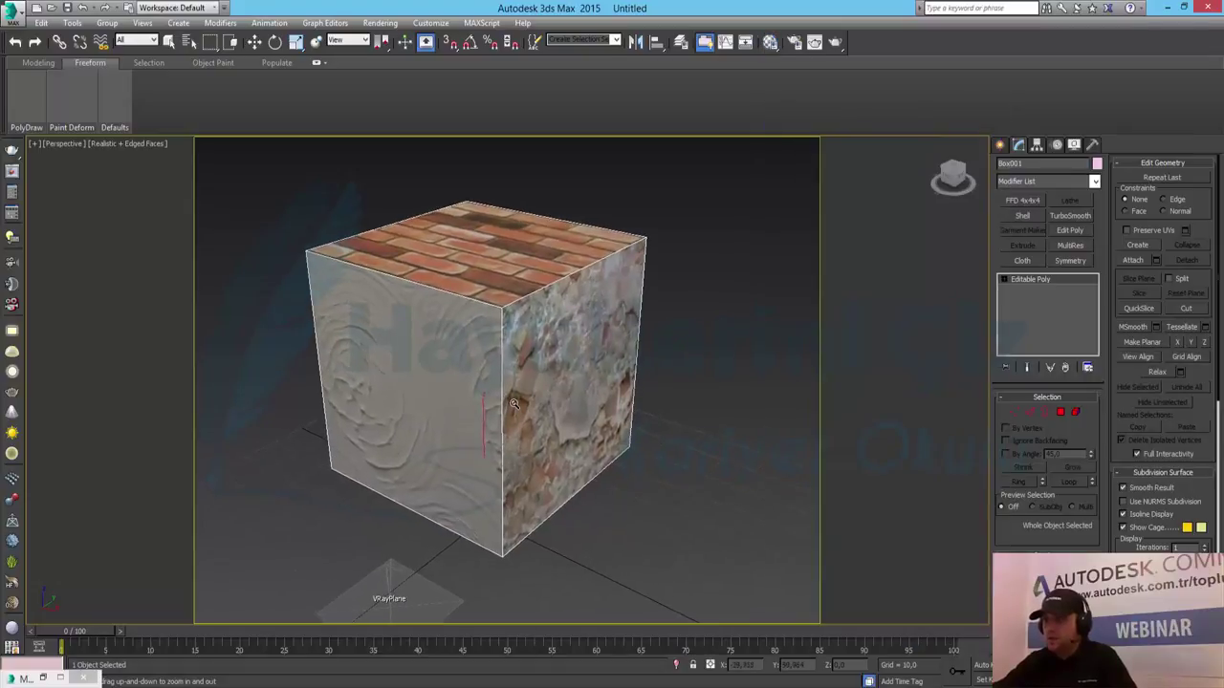
key("shift+q")
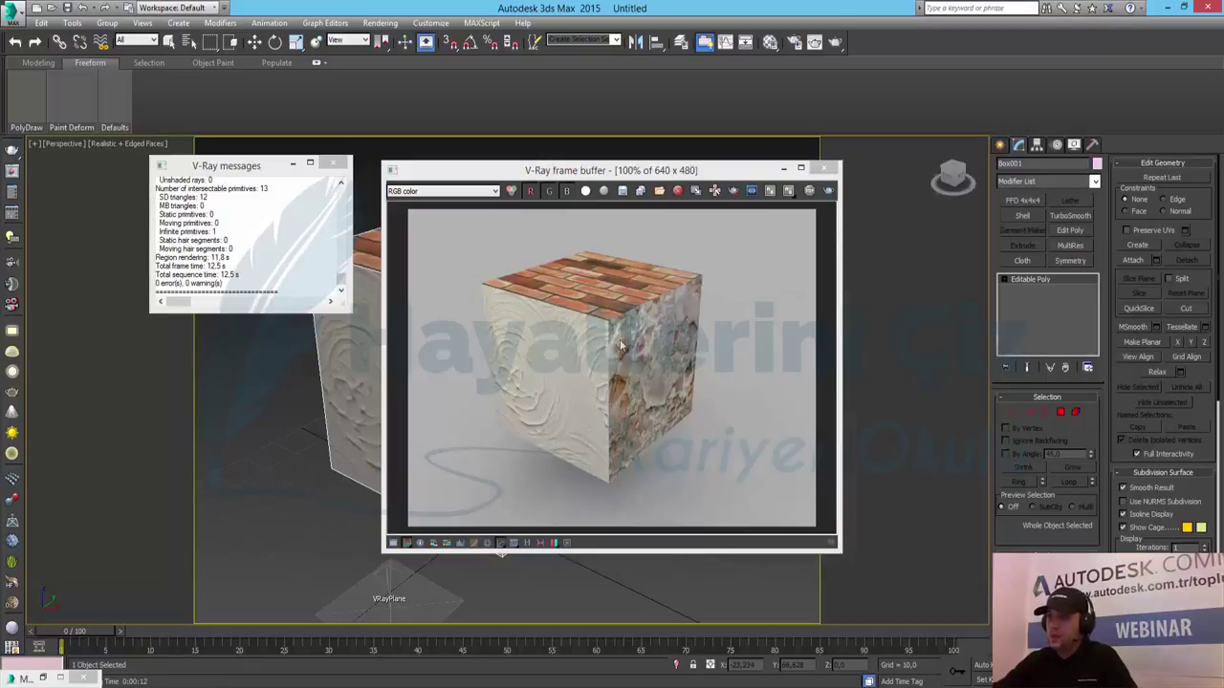
- Orbit beneath the cube to view its bottom face and render that view
left_click(825, 169)
mouse_move(632, 355)
middle_mouse_down("alt")
mouse_move(442, 347)
mouse_move(409, 259)
middle_mouse_up("alt")
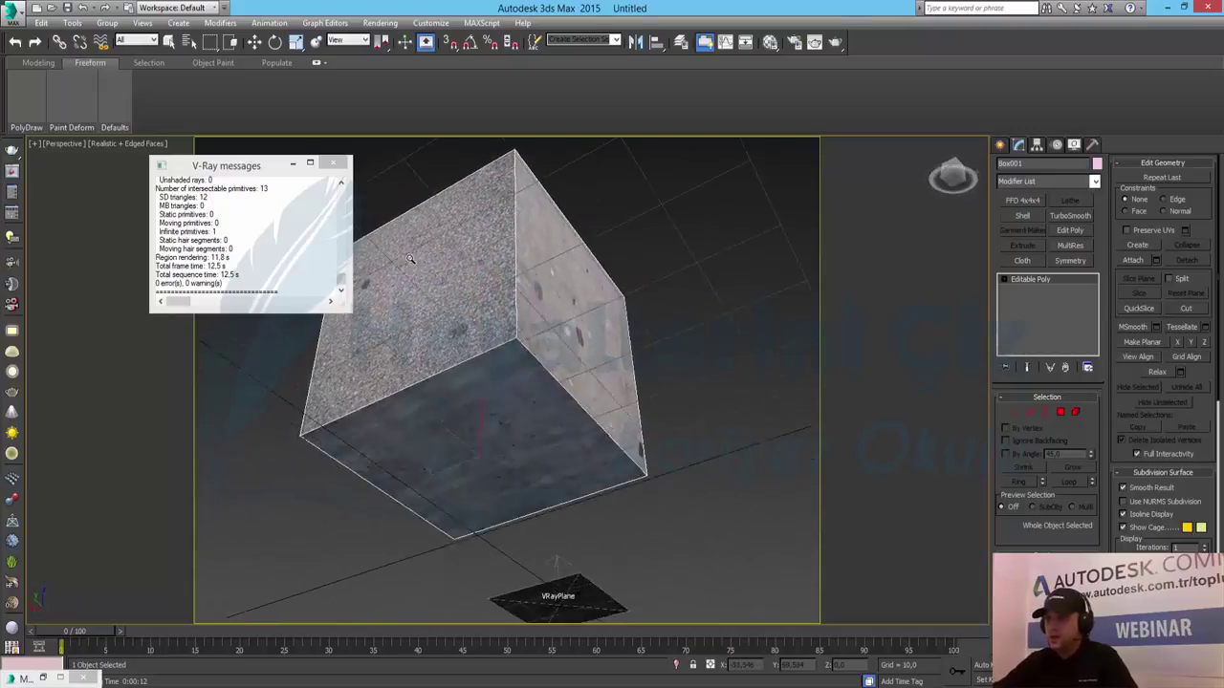
middle_click_drag(561, 330, 555, 403, "alt")
key("w")
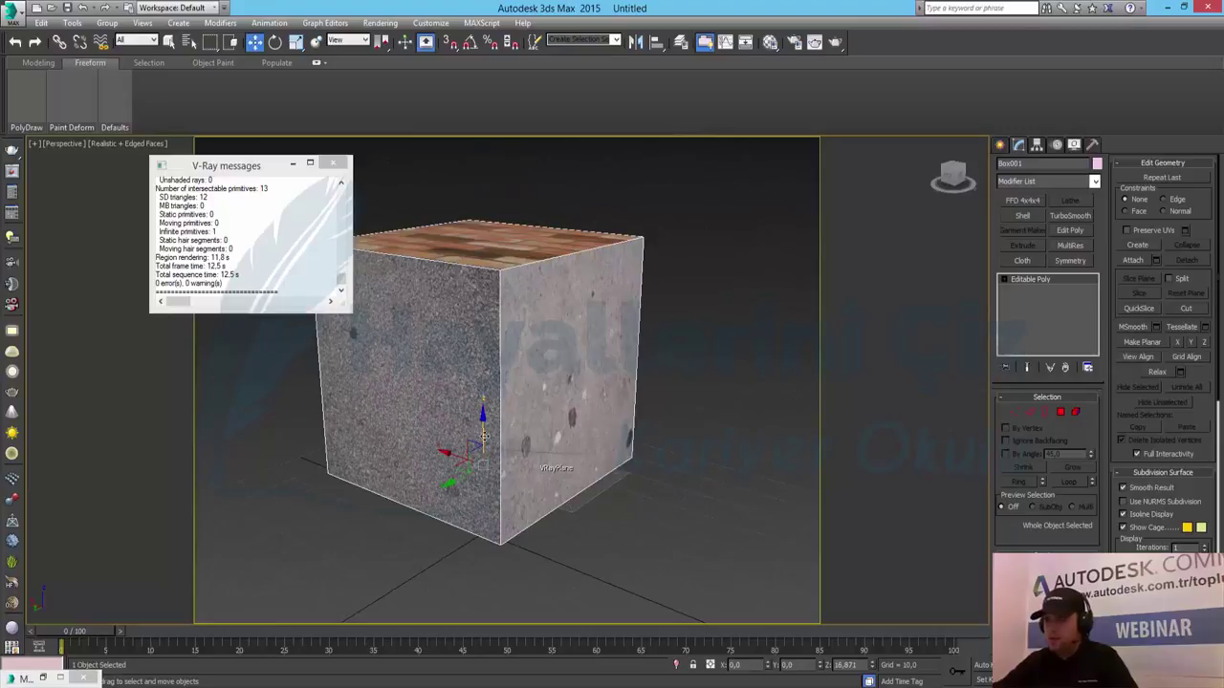
mouse_move(484, 437)
middle_mouse_down("alt")
mouse_move(566, 417)
mouse_move(564, 456)
mouse_move(560, 410)
mouse_move(568, 479)
mouse_move(520, 328)
mouse_move(523, 442)
mouse_move(542, 508)
mouse_move(552, 451)
mouse_move(573, 447)
middle_mouse_up("alt")
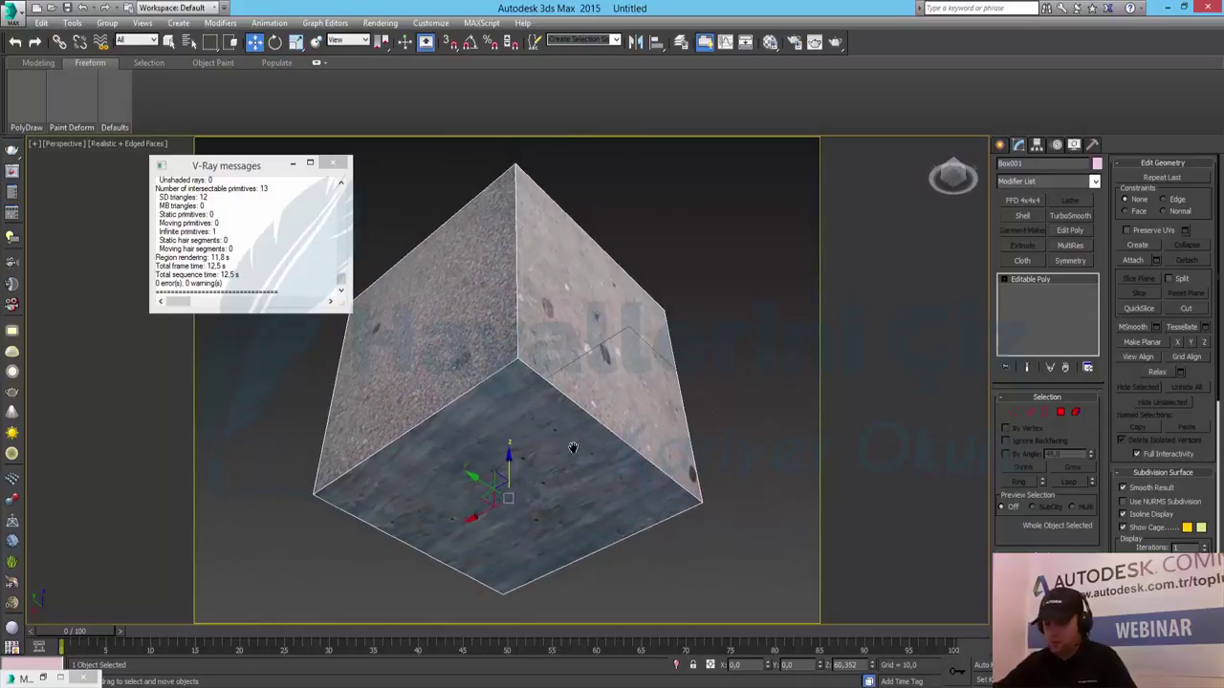
key("shift+q")
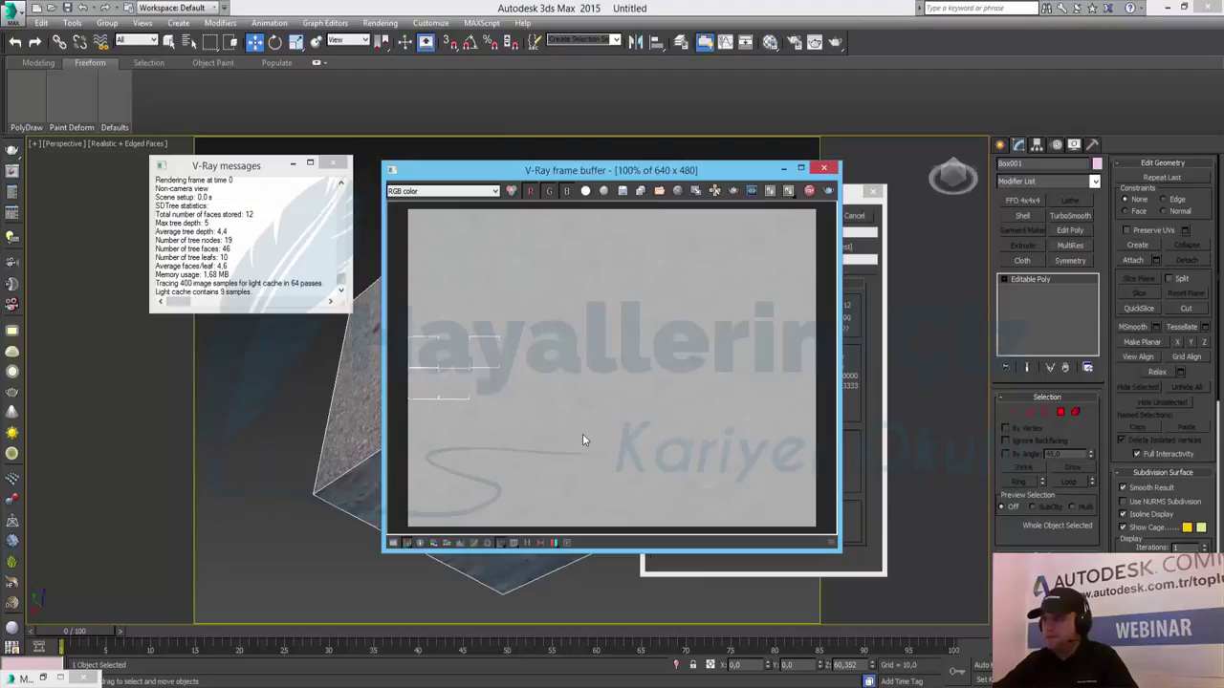
- Pan and zoom to centre the cube's underside, then start a new V-Ray render
left_click(825, 169)
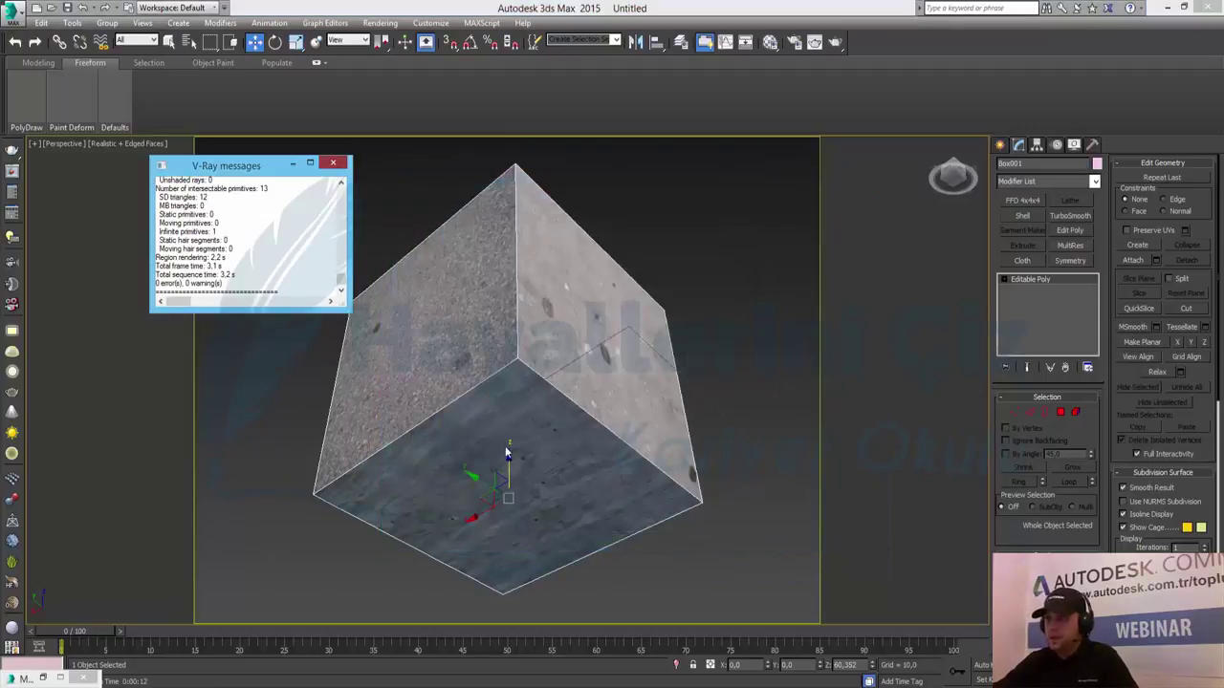
mouse_move(511, 457)
middle_mouse_down()
mouse_move(593, 281)
mouse_move(584, 538)
middle_mouse_up()
mouse_move(579, 346)
middle_mouse_down()
mouse_move(571, 571)
mouse_move(562, 344)
middle_mouse_up()
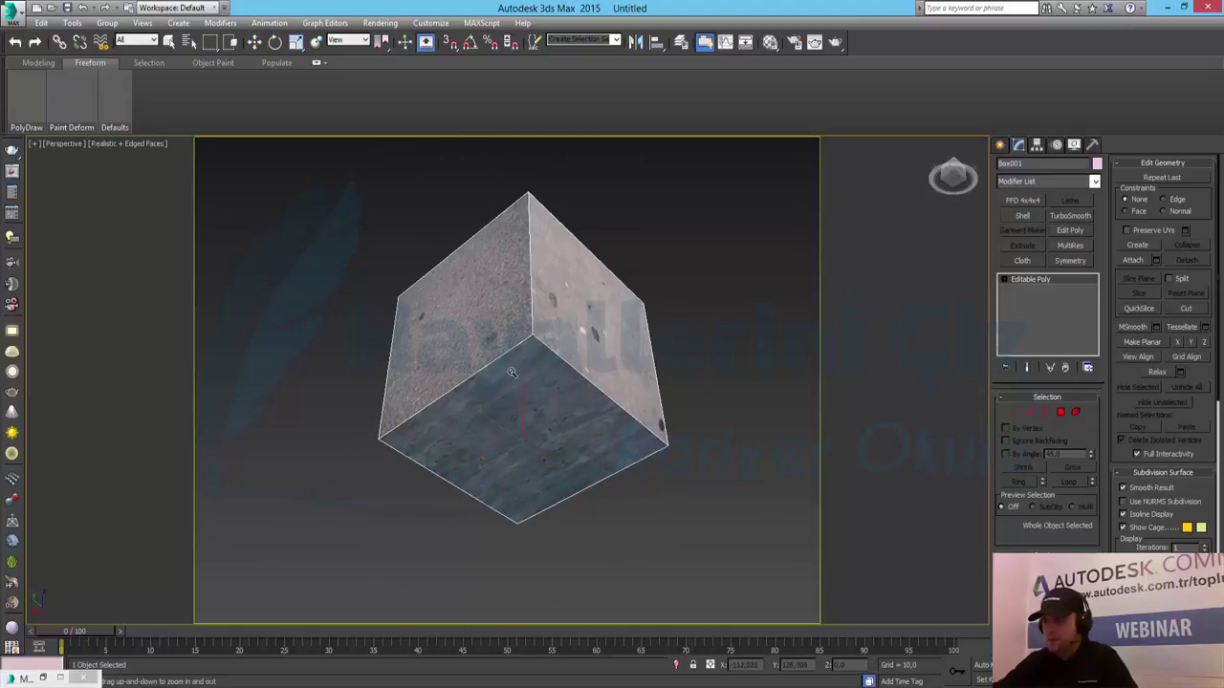
mouse_move(517, 411)
middle_mouse_down("ctrl+alt")
mouse_move(541, 347)
mouse_move(513, 383)
middle_mouse_up("ctrl+alt")
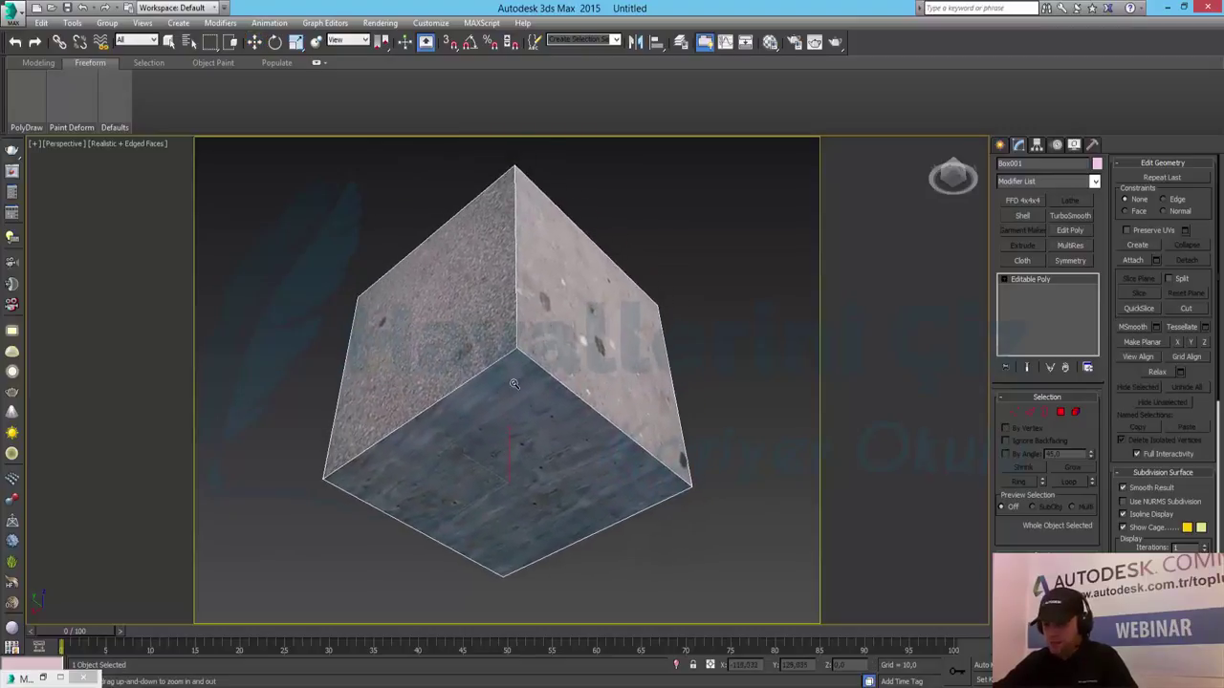
key("shift+q")
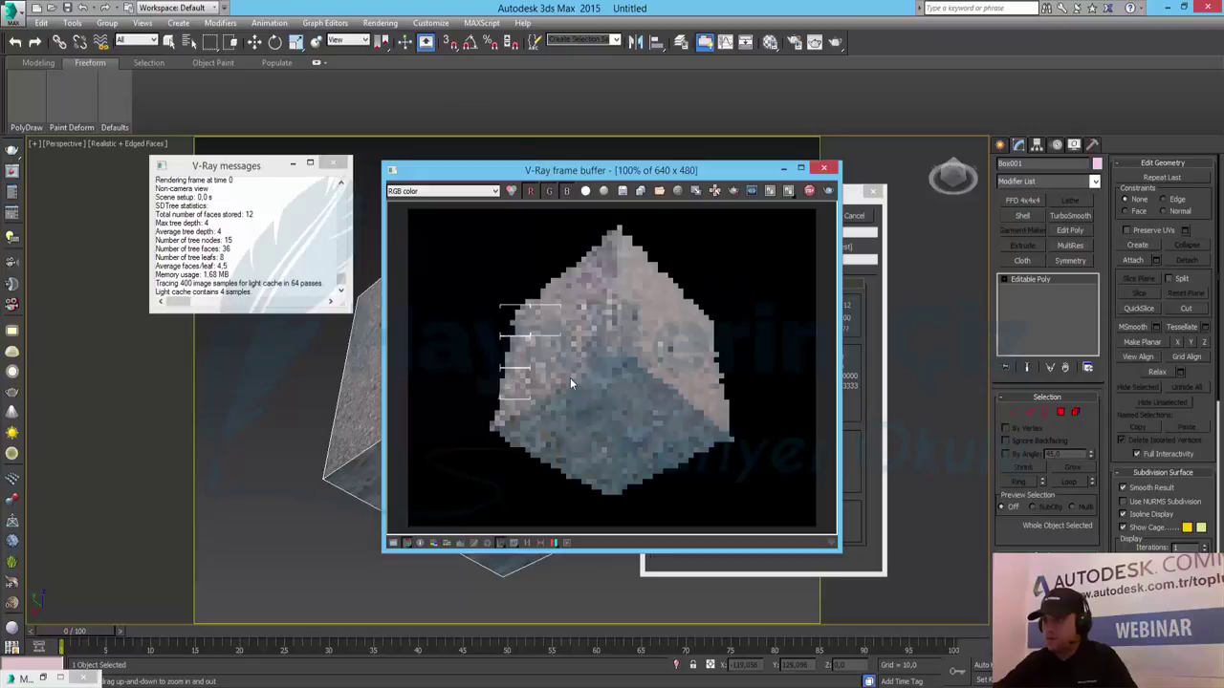